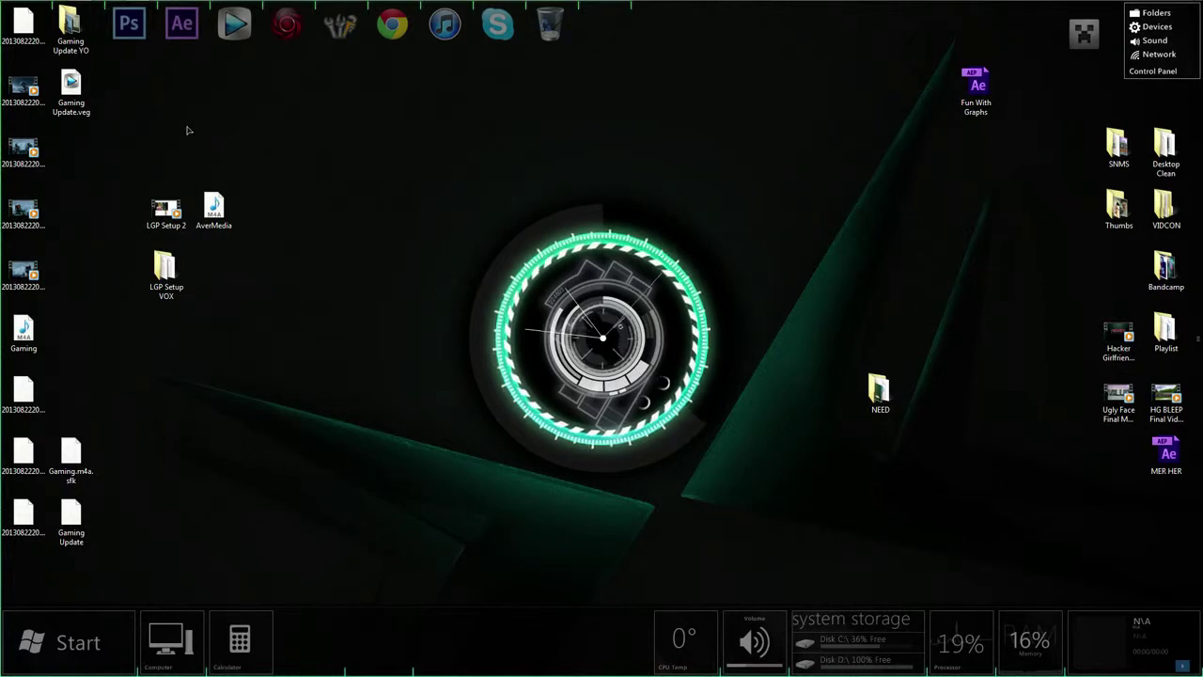
Switch to the After Effects window with the Gaming Update Stuff project
mouse_move(626, 2)
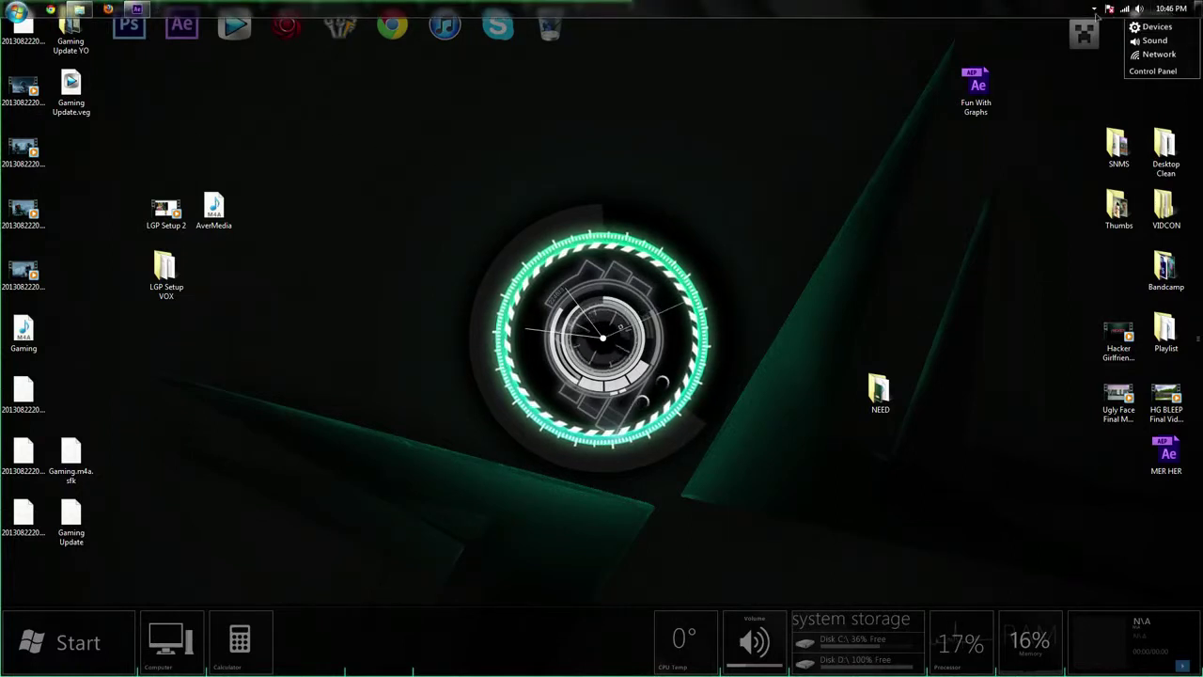
mouse_move(104, 5)
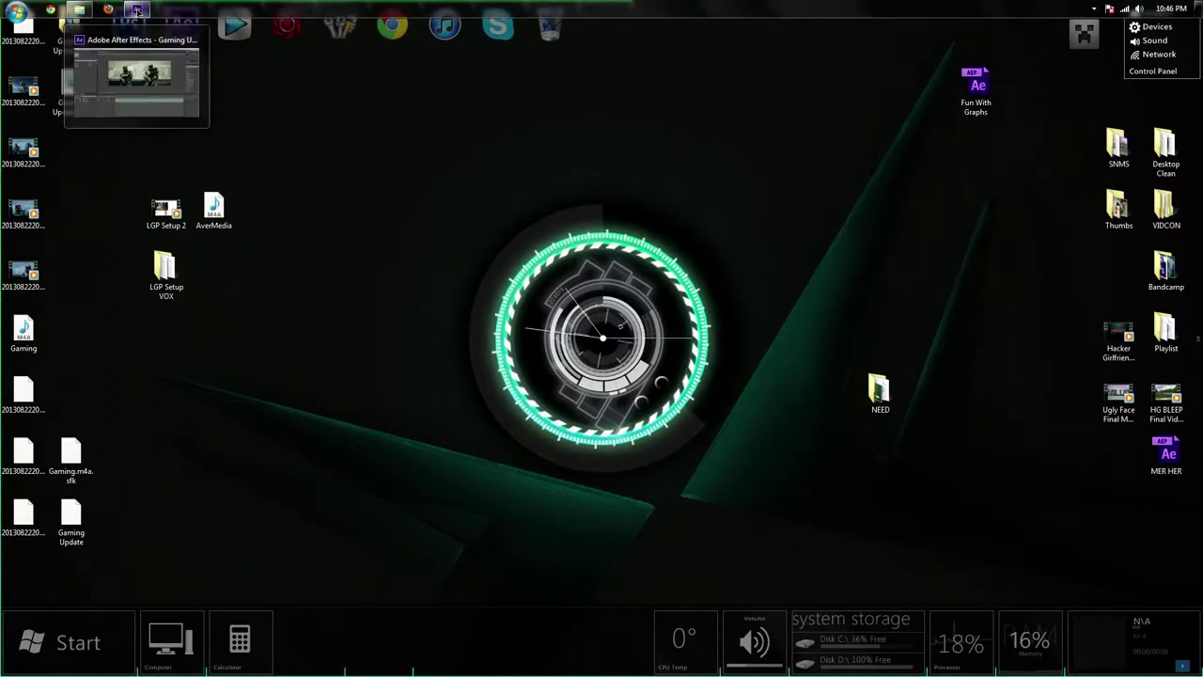
left_click(137, 9)
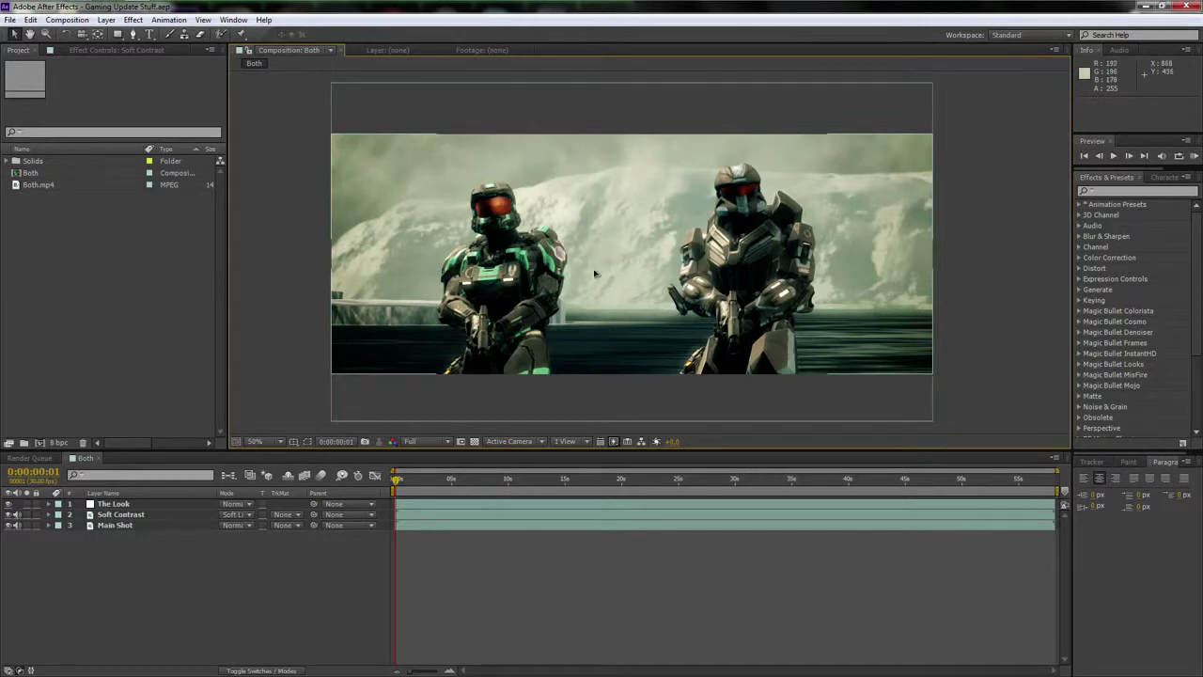
Examine the color-graded shot of the two armored soldiers in the Both composition, up close and in full
scroll(593, 273, "up", 1)
left_click_drag(533, 271, 712, 236)
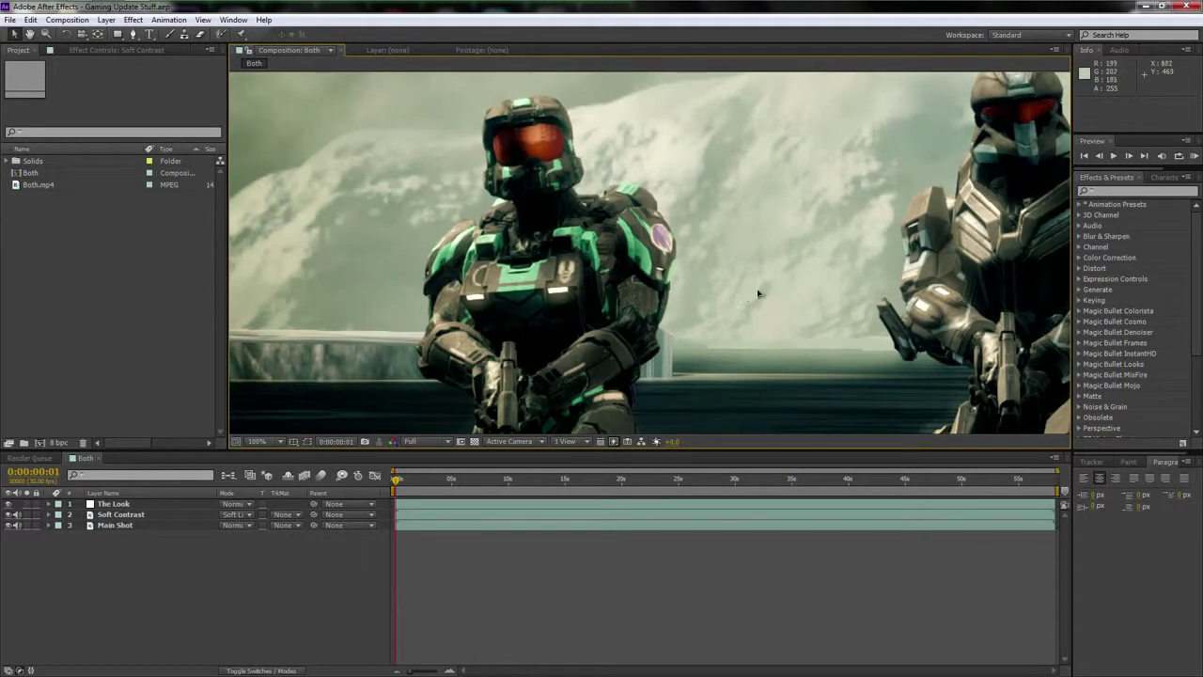
left_click_drag(759, 294, 715, 288)
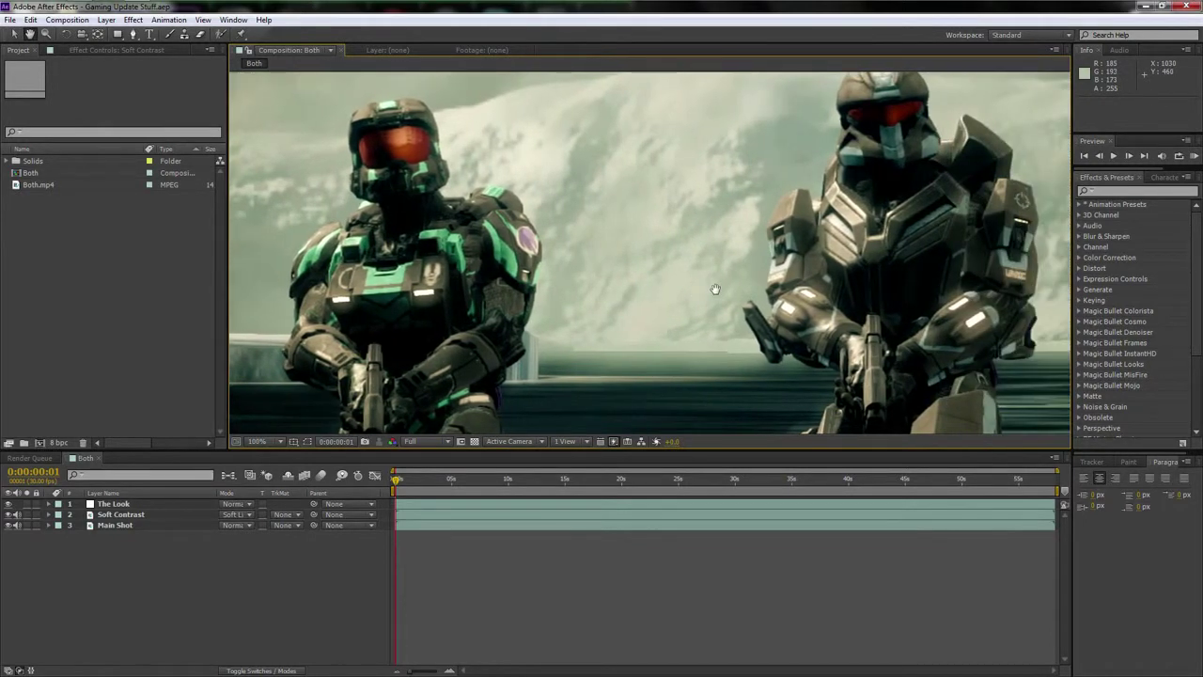
scroll(715, 288, "down", 2)
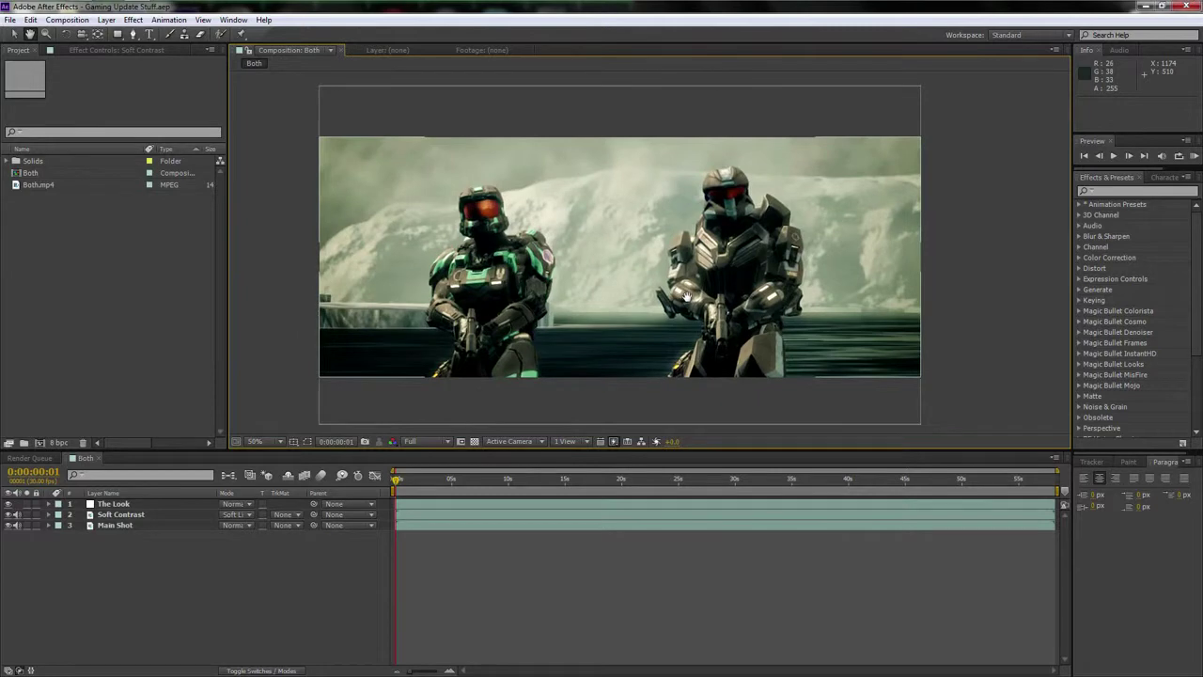
scroll(591, 256, "up", 2)
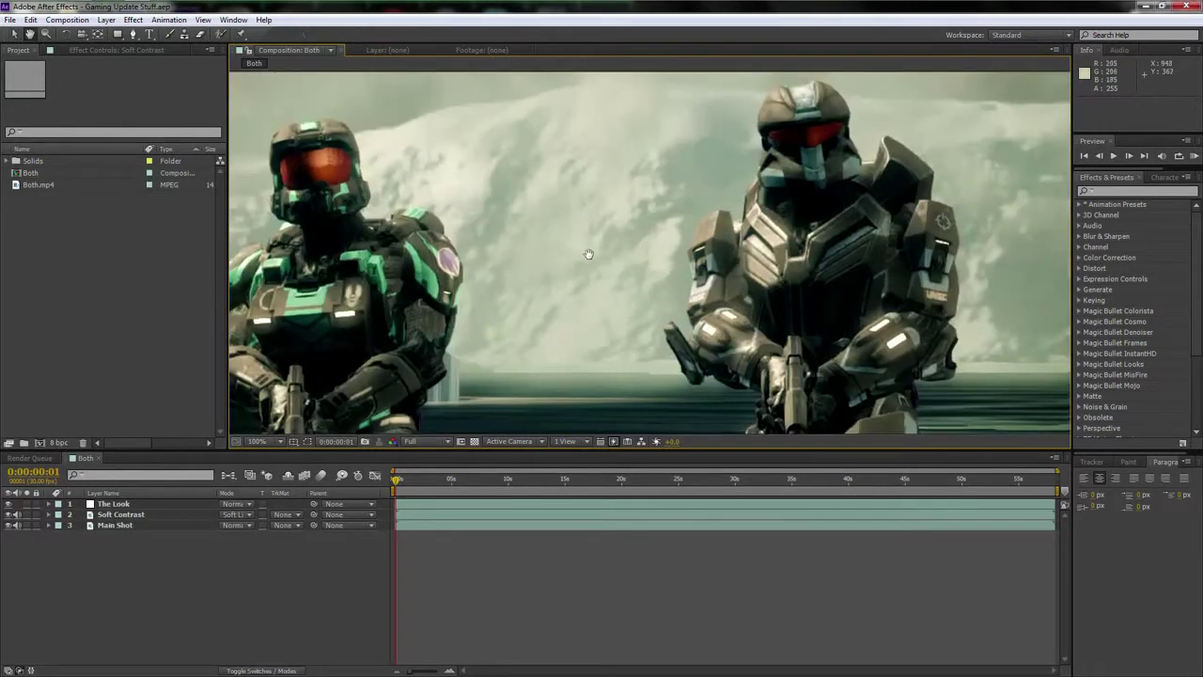
left_click_drag(588, 253, 624, 260)
scroll(626, 264, "down", 2)
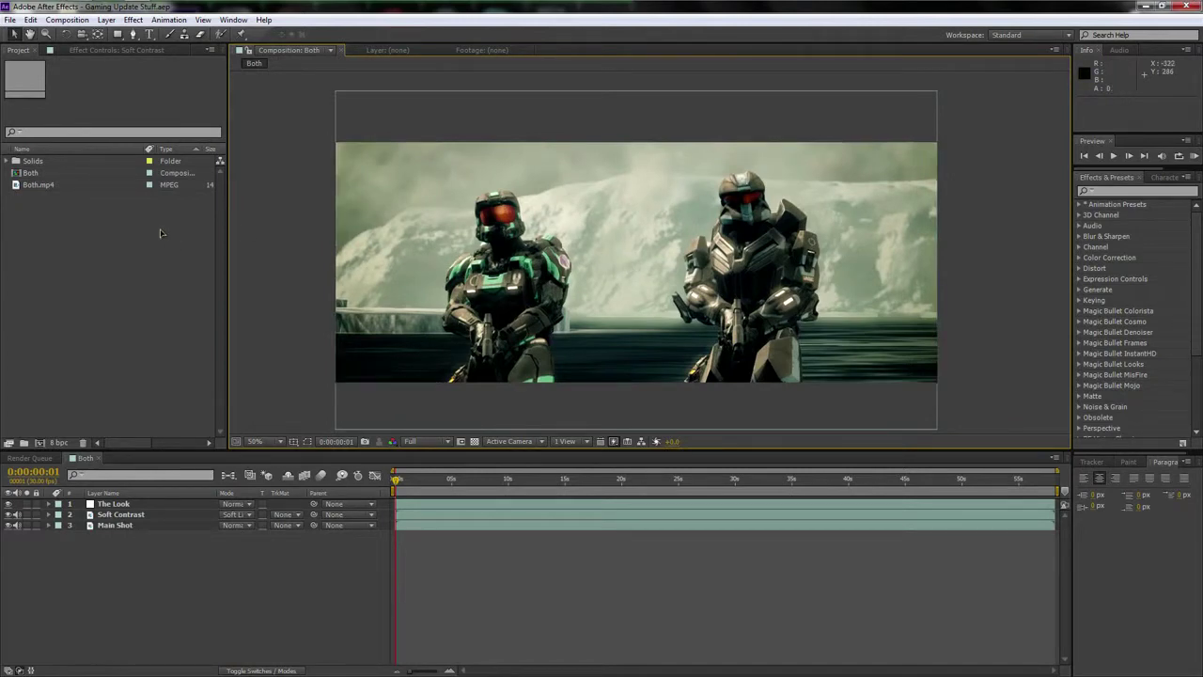
Import the Eli video from the Gaming Update YO folder and create a new composition from that footage
double_click(103, 255)
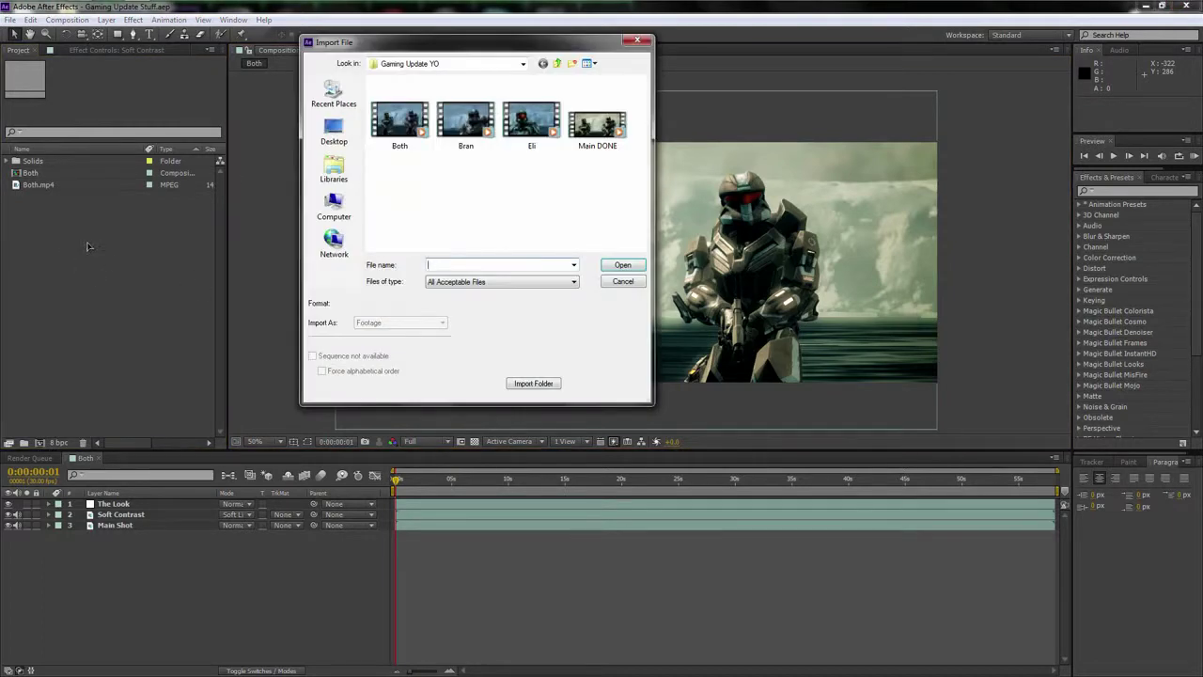
left_click(538, 132)
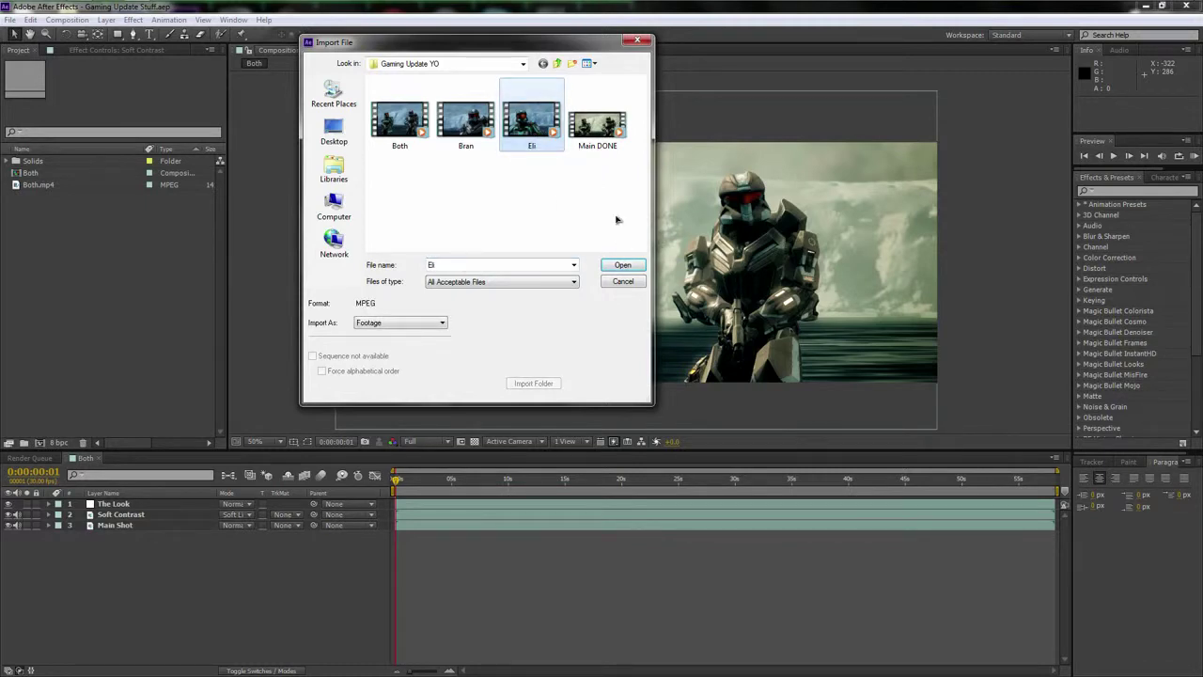
left_click(623, 266)
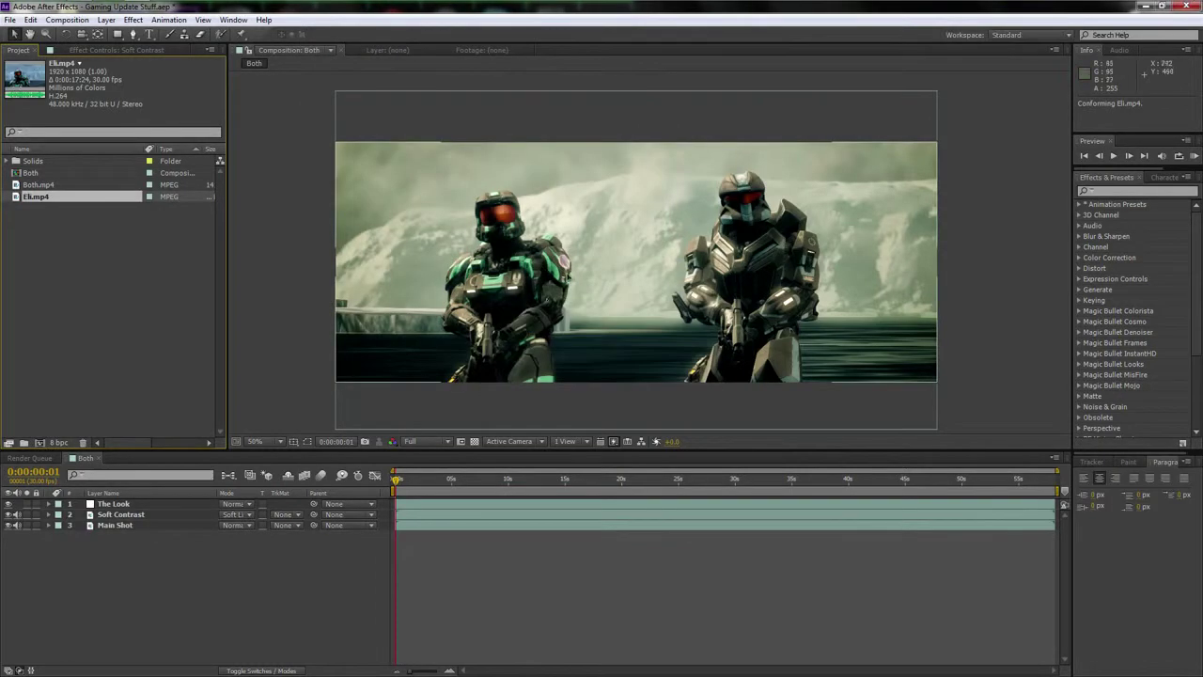
left_click_drag(37, 199, 40, 442)
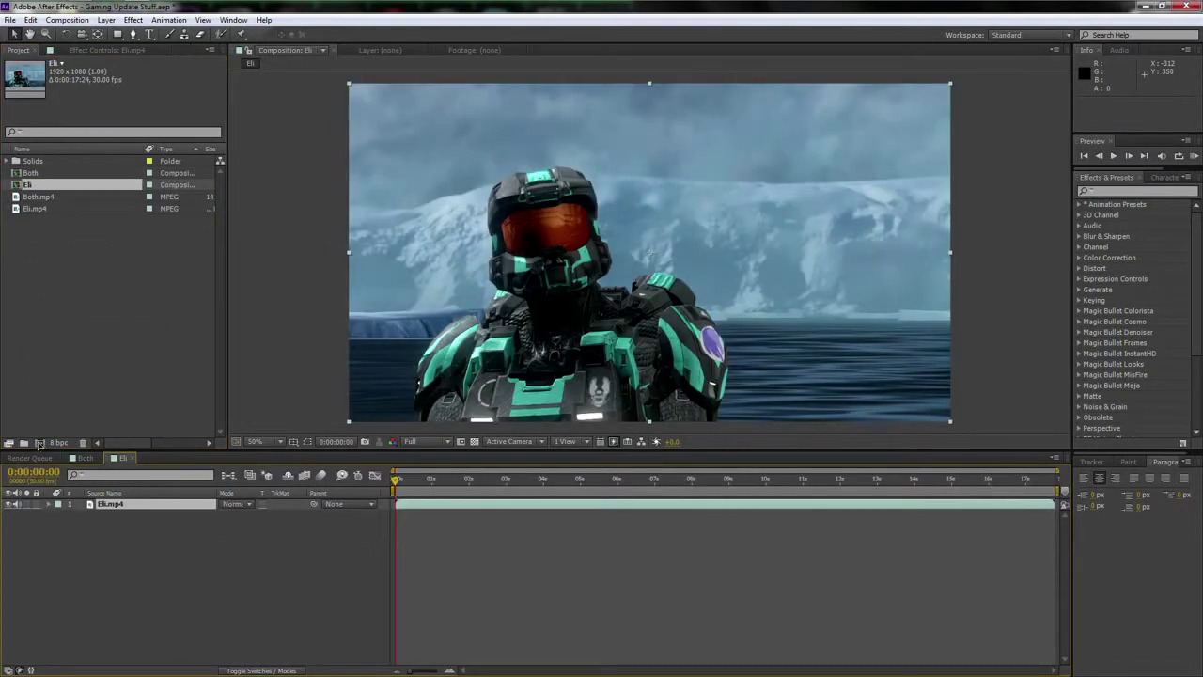
Examine the ungraded Eli footage up close, including the helmet, shoulders and the icy background around the soldier
scroll(481, 268, "up", 1)
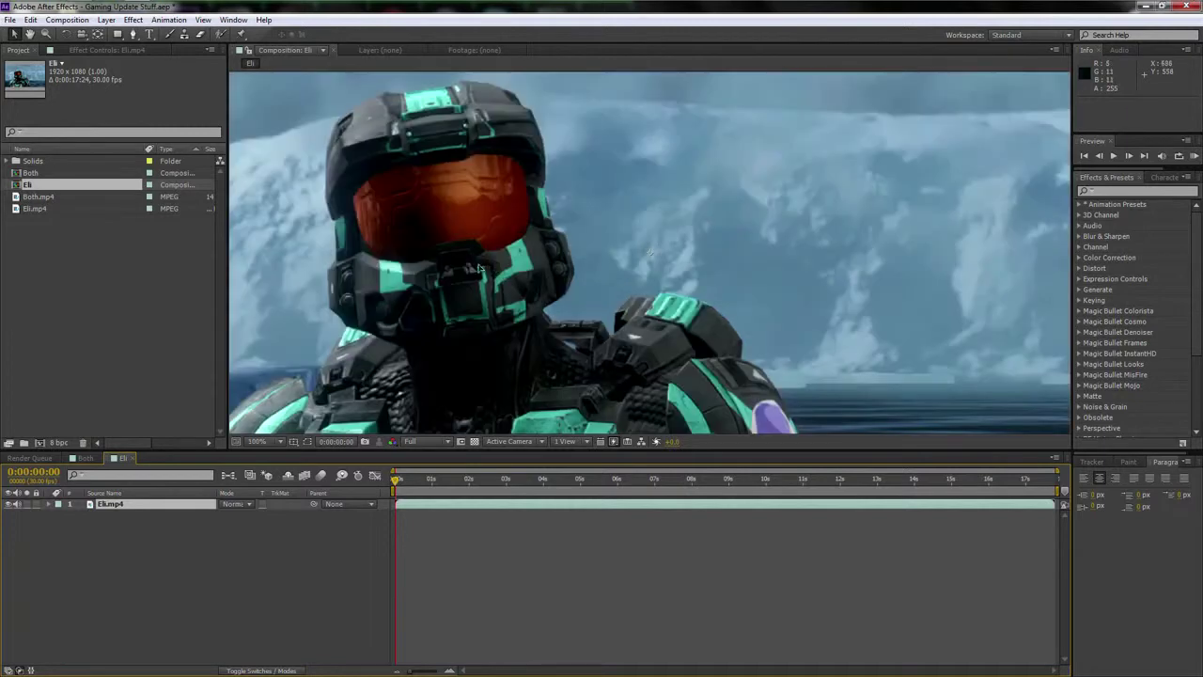
left_click_drag(480, 253, 533, 262)
scroll(533, 262, "down", 1)
left_click_drag(646, 274, 615, 261)
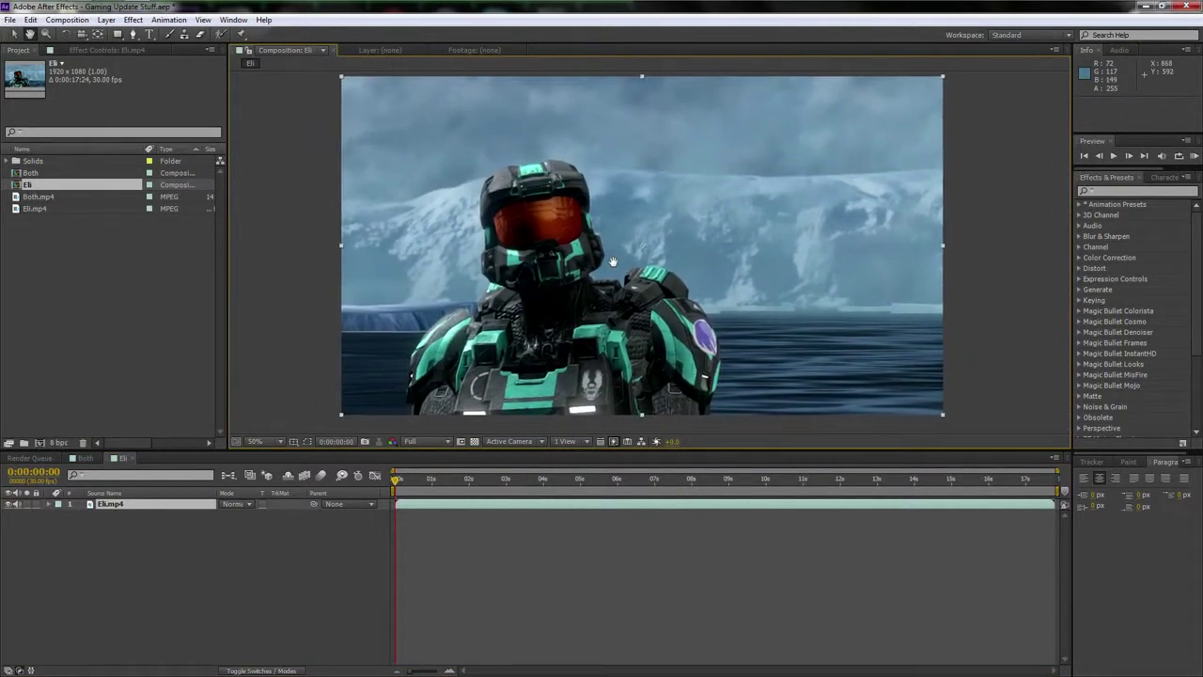
mouse_move(403, 480)
left_mouse_down()
mouse_move(618, 481)
mouse_move(396, 480)
left_mouse_up()
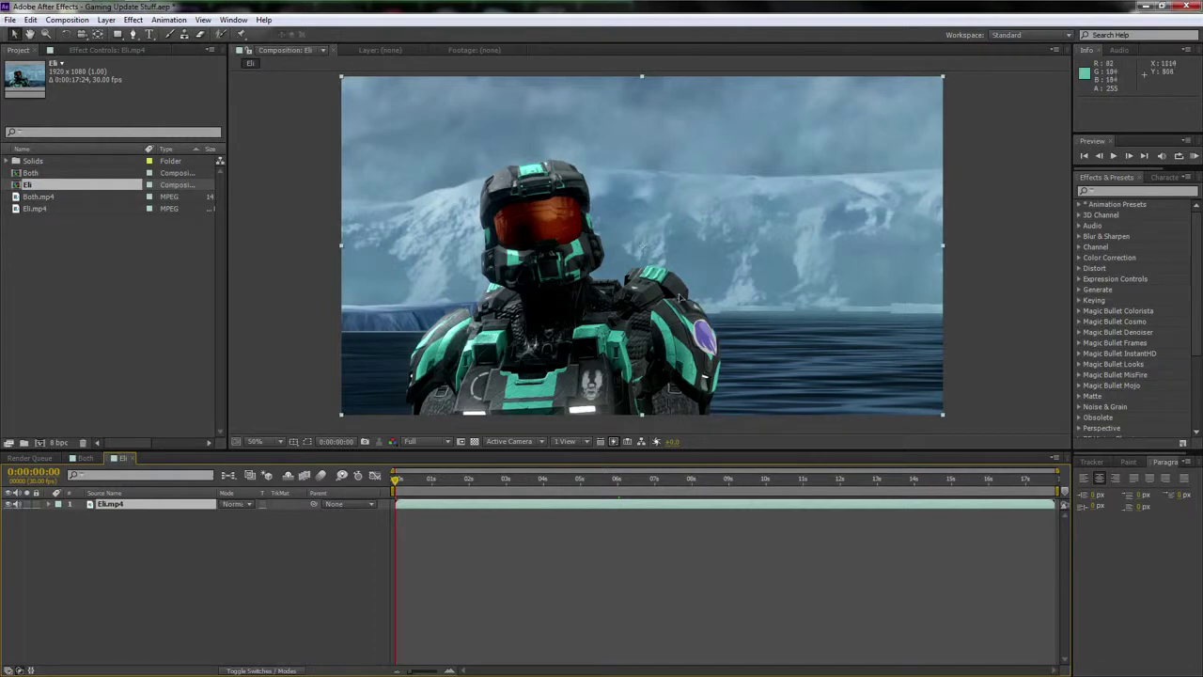
scroll(432, 330, "up", 1)
key("space")
left_click_drag(433, 329, 692, 282)
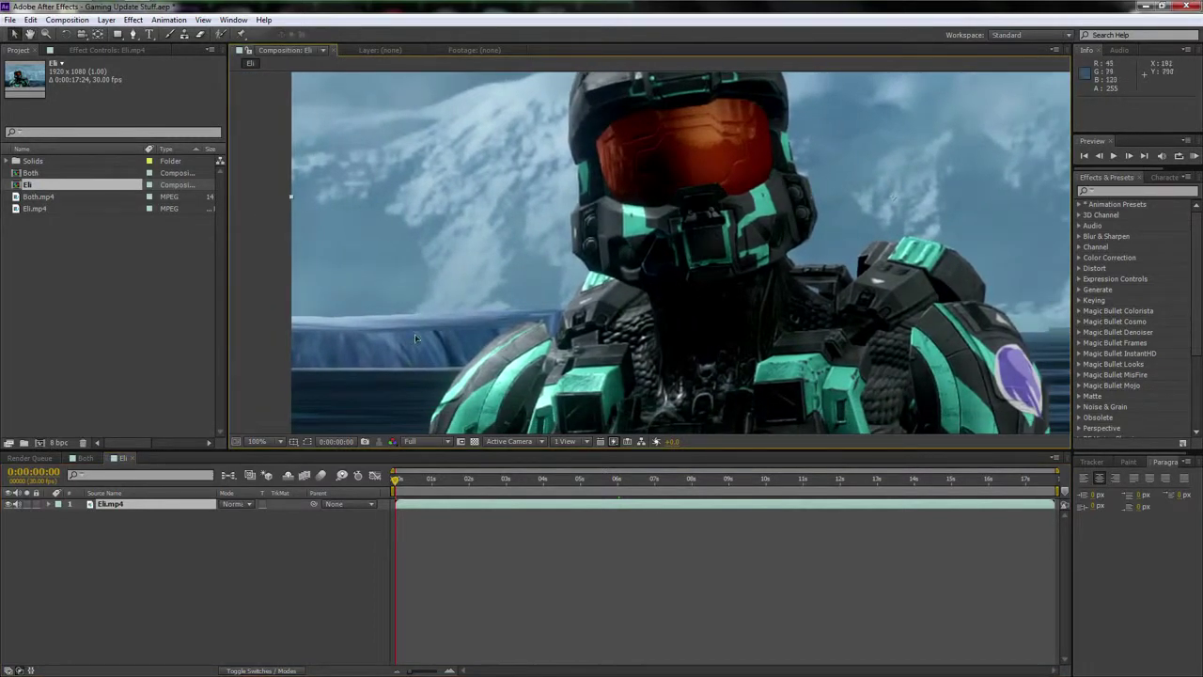
key("space")
left_click_drag(843, 232, 678, 286)
scroll(704, 258, "down", 1)
key("space")
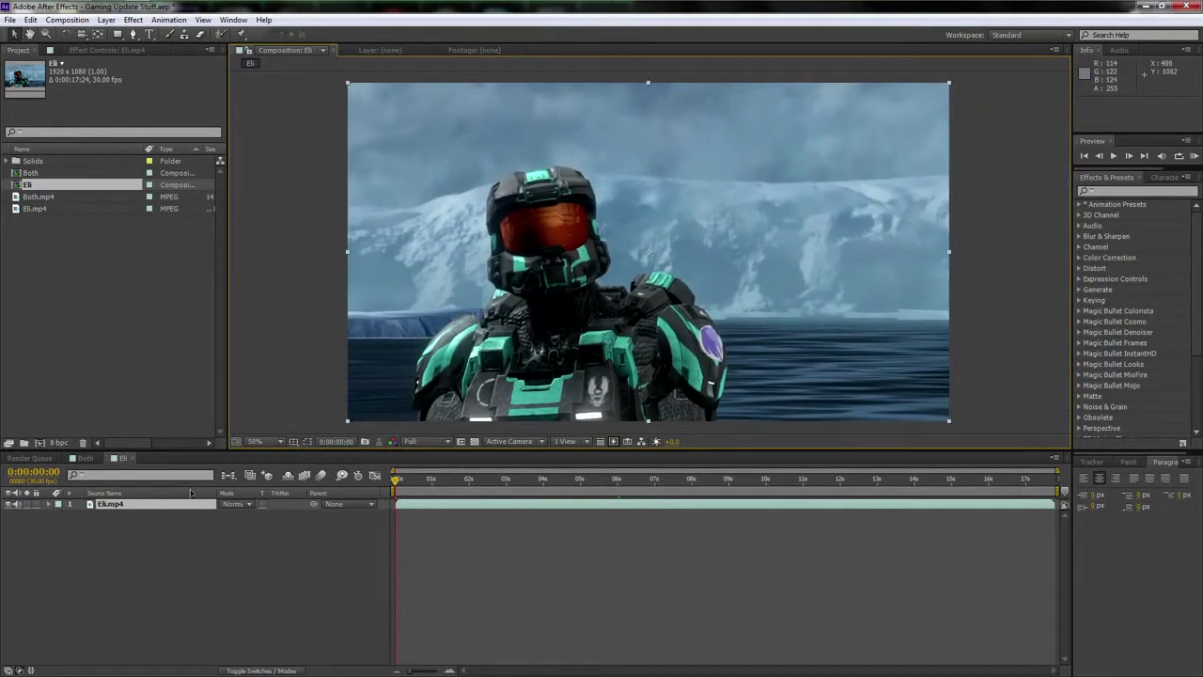
Rename the Eli.mp4 layer as Original
left_click(117, 506)
key("Return")
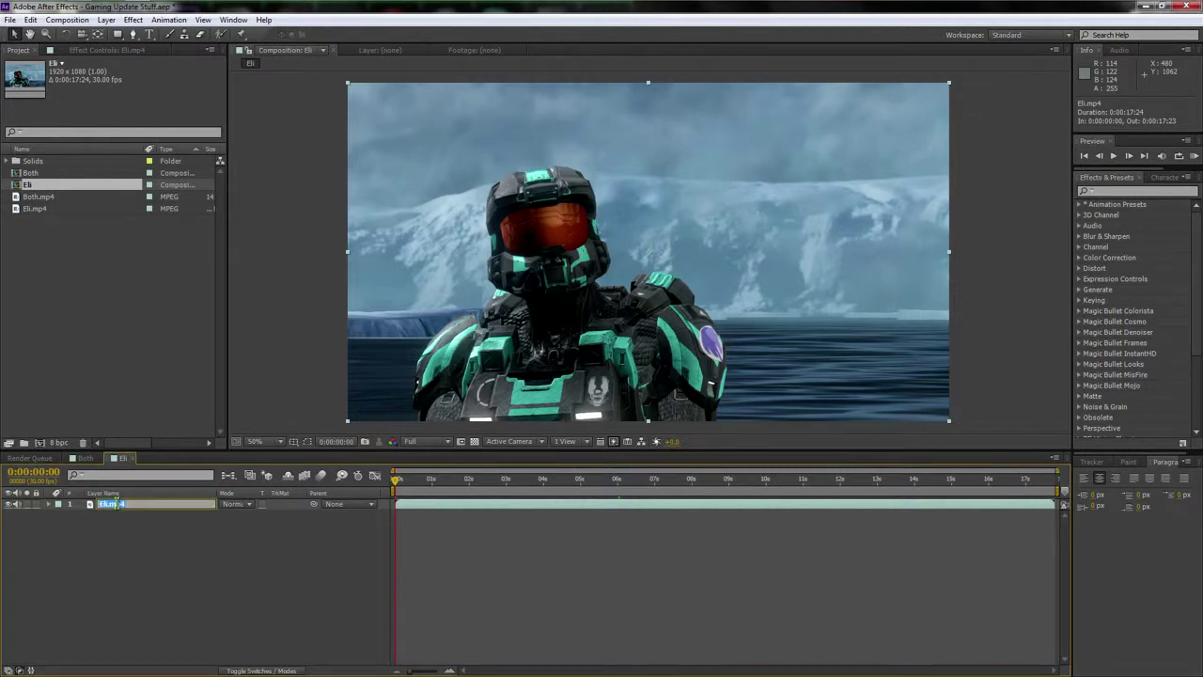
type("o")
left_click(111, 533)
left_click(532, 369)
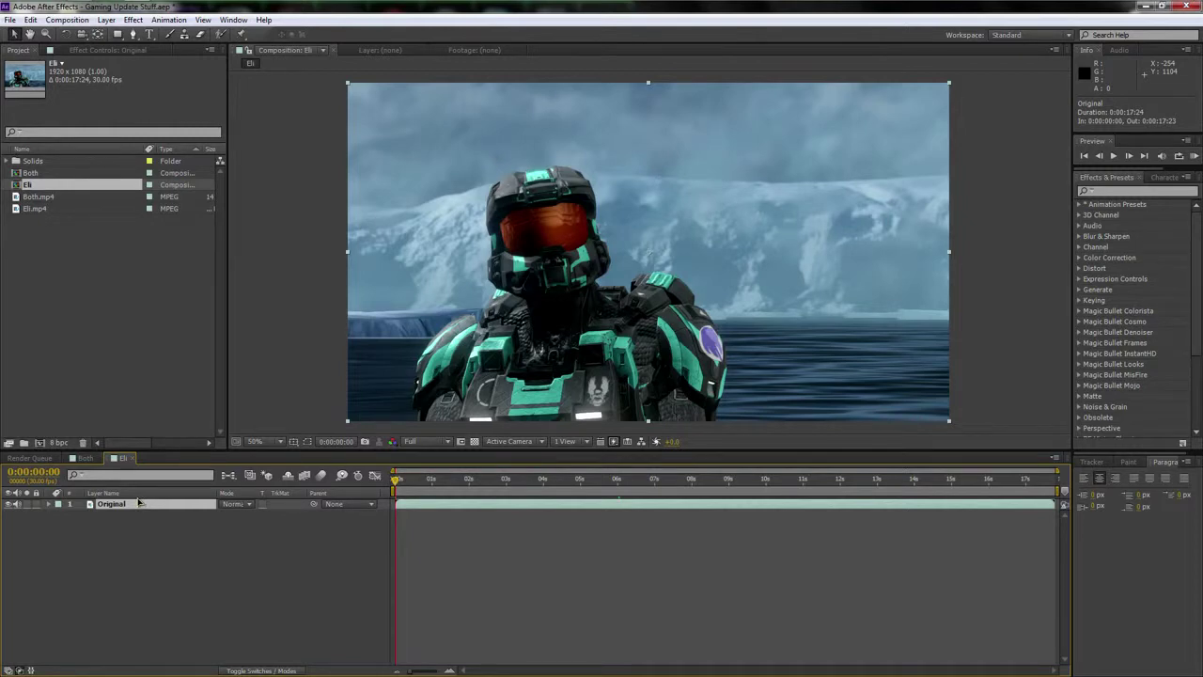
Duplicate the Original layer and name the copy Roto
key("ctrl+d")
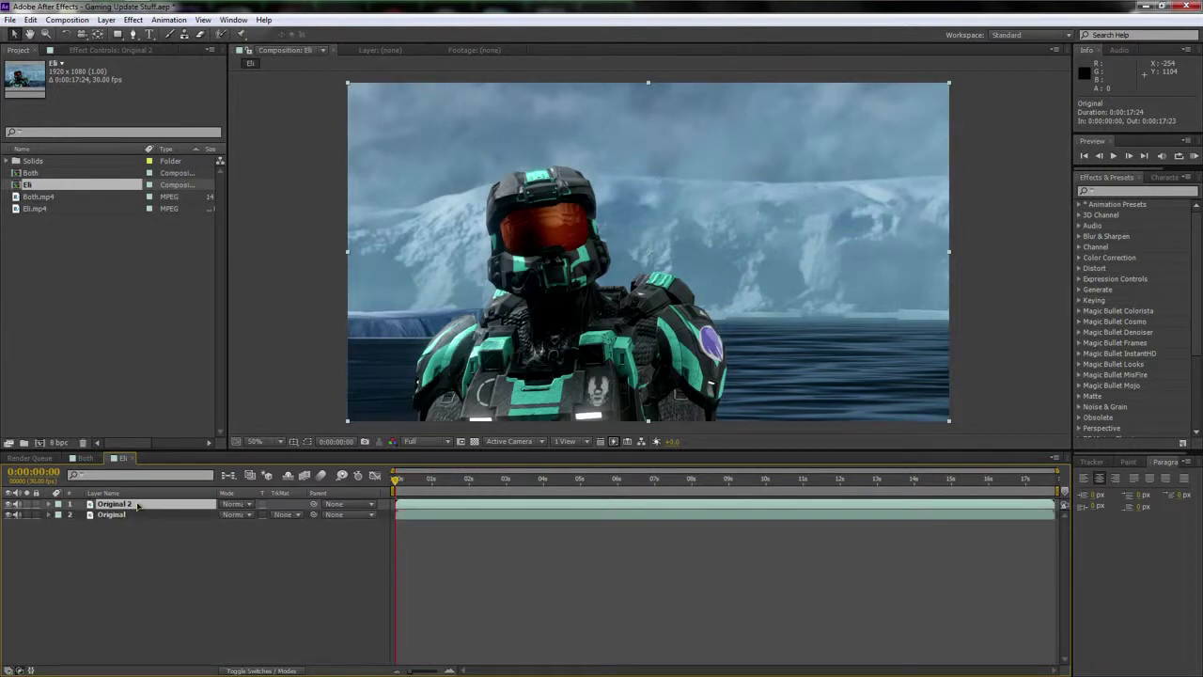
key("Return")
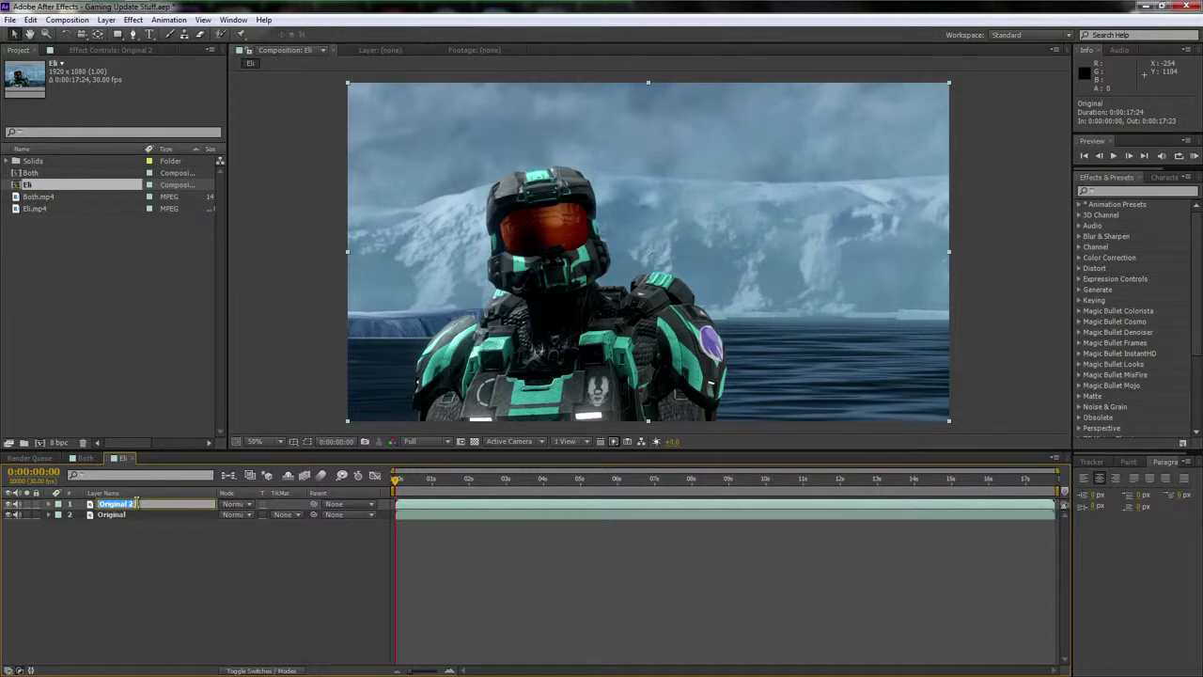
type("Roto")
left_click(119, 533)
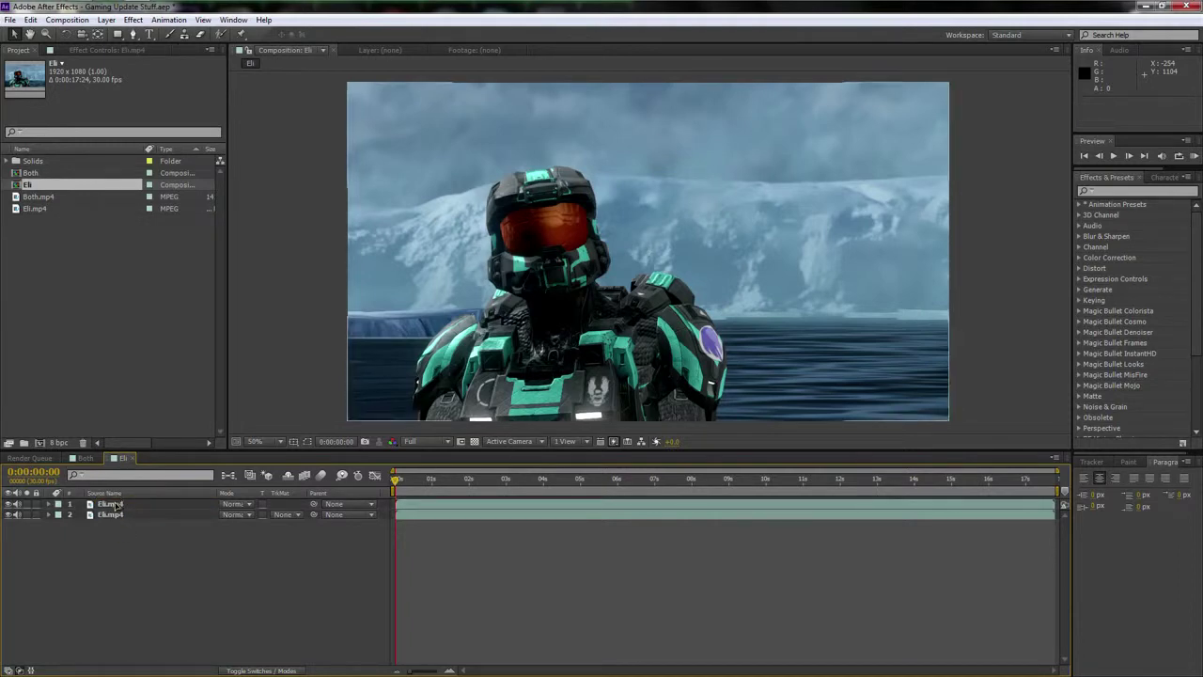
Hide the Original layer and select the Roto layer
left_click(113, 505)
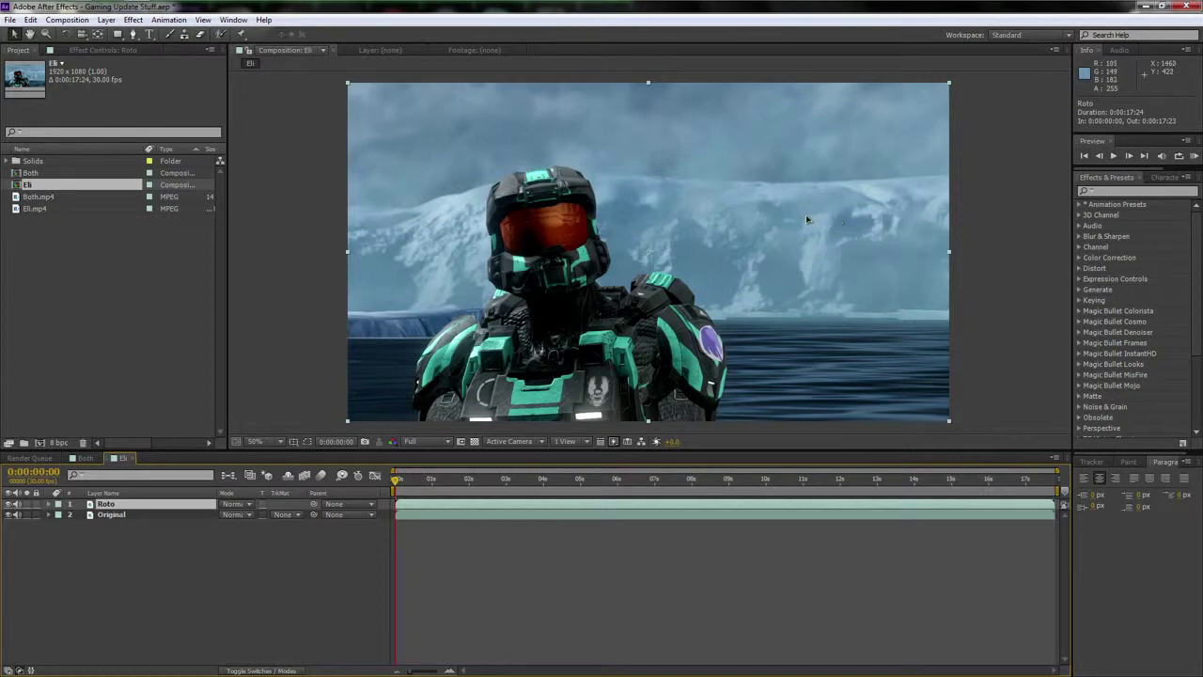
key("space")
left_click_drag(781, 207, 800, 212)
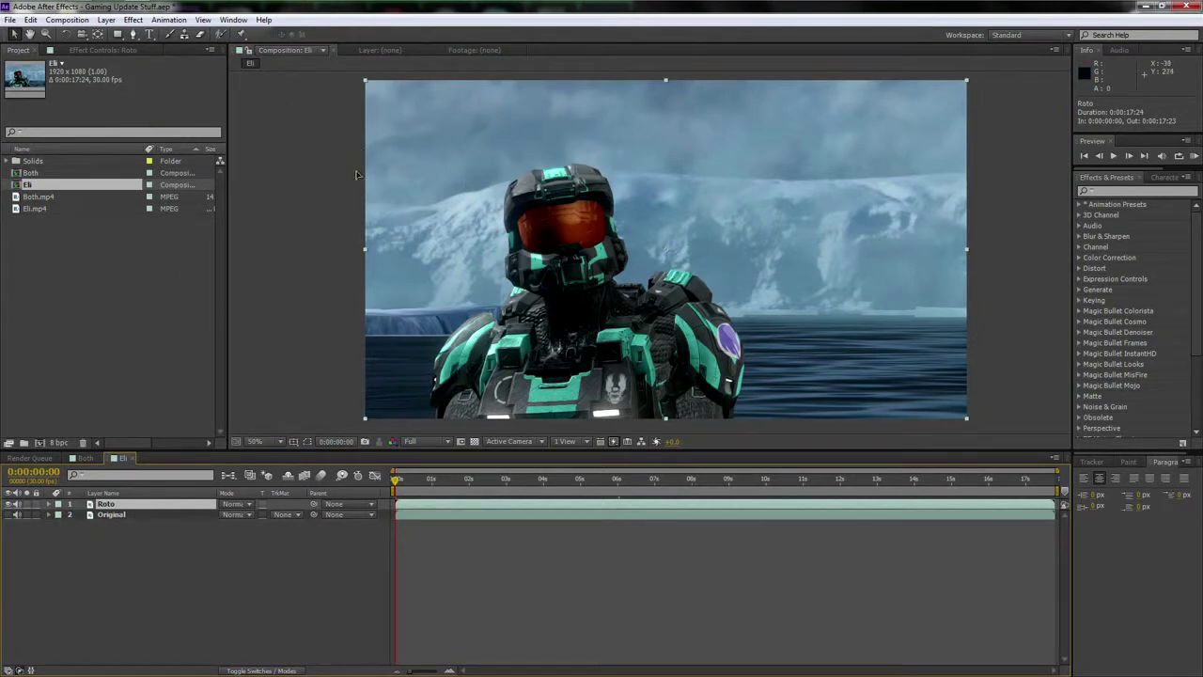
right_click(320, 242)
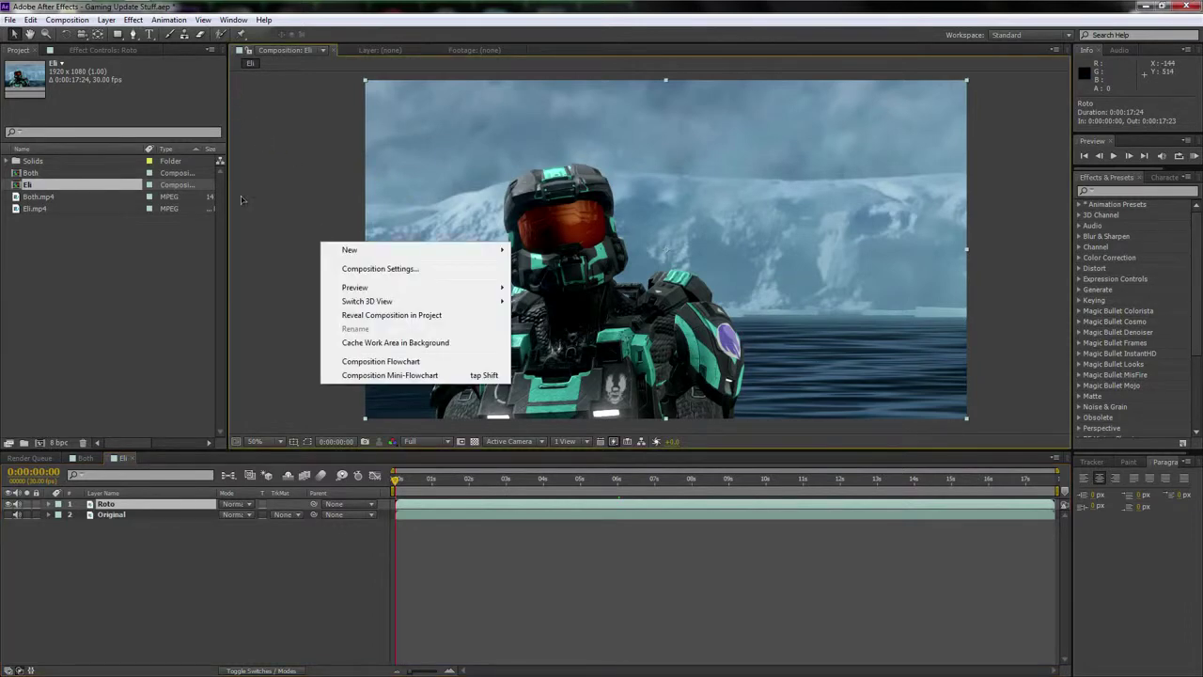
left_click(188, 502)
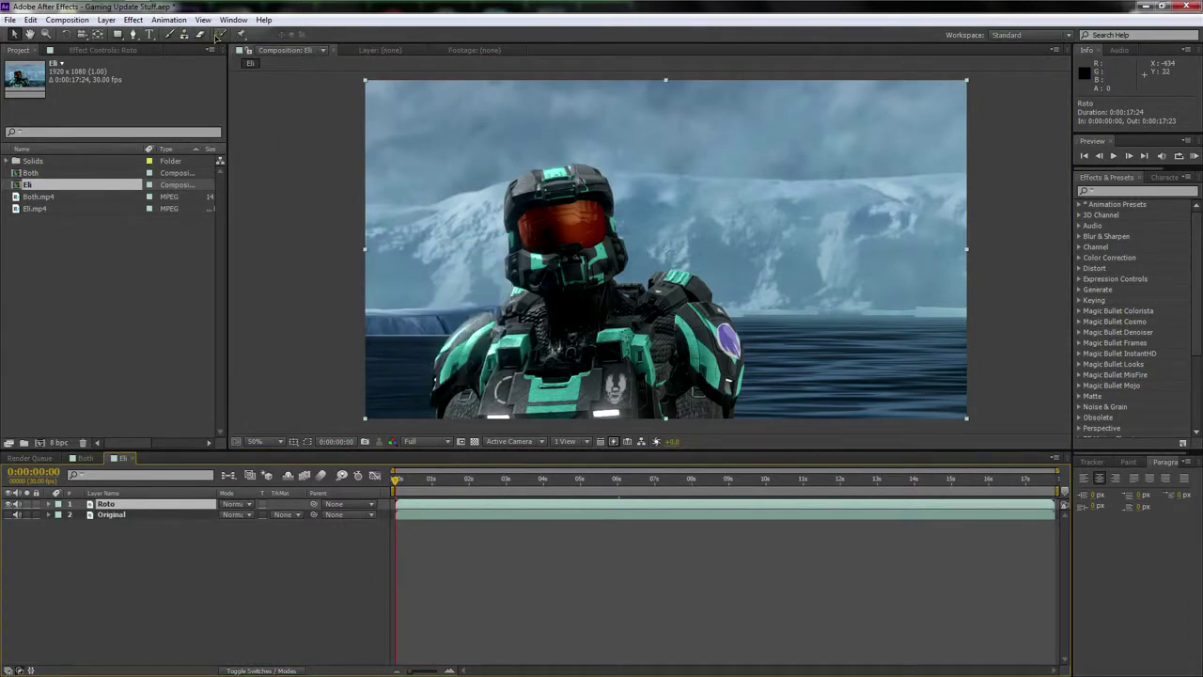
Open the Roto layer for the Roto Brush and paint foreground strokes across the soldier's chest and from the shoulder up to the helmet
left_click(218, 35)
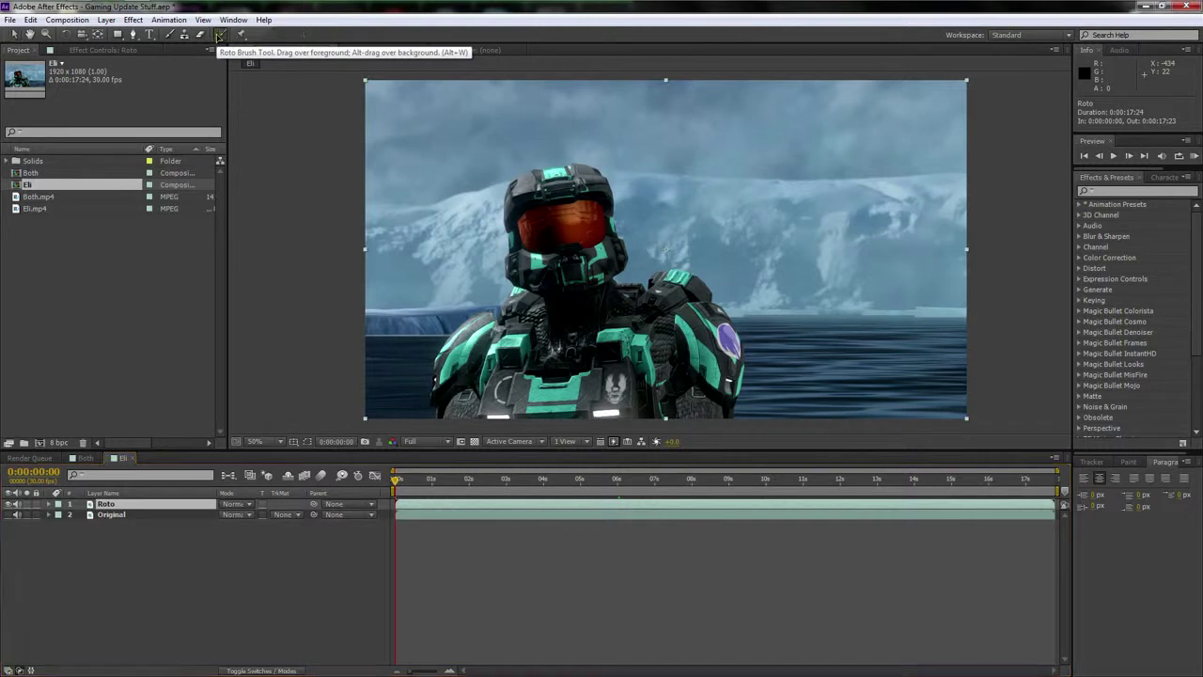
double_click(163, 506)
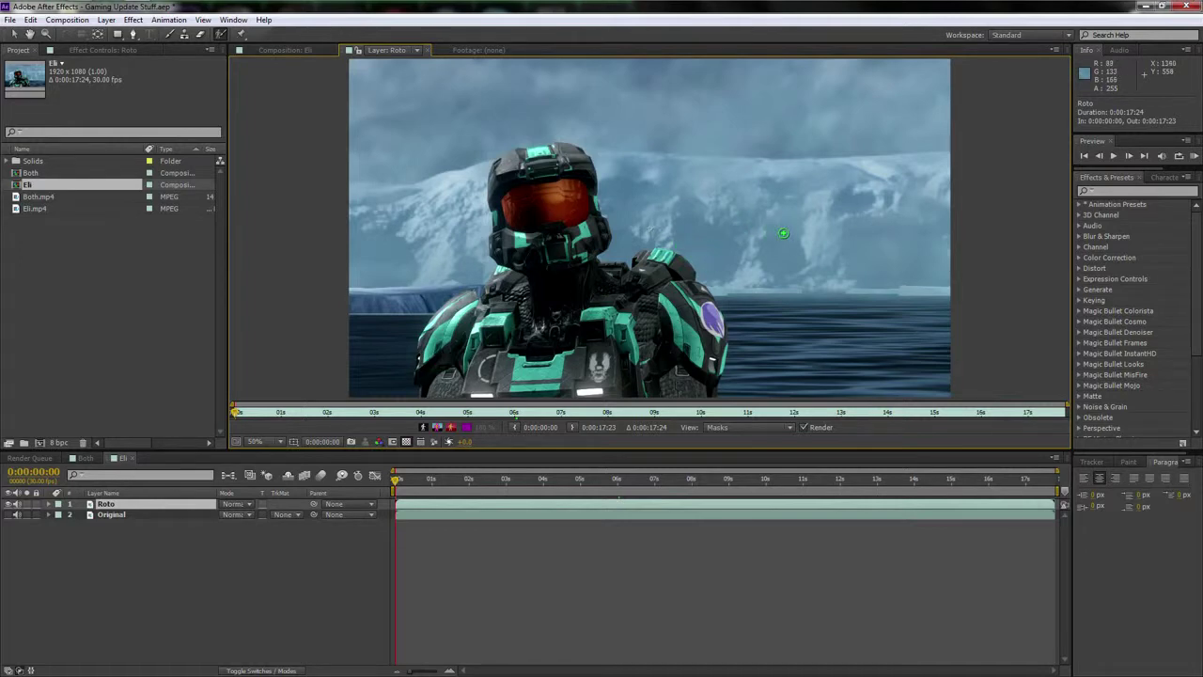
mouse_move(823, 235)
left_mouse_down()
mouse_move(889, 235)
mouse_move(834, 235)
left_mouse_up()
left_click_drag(683, 289, 674, 285)
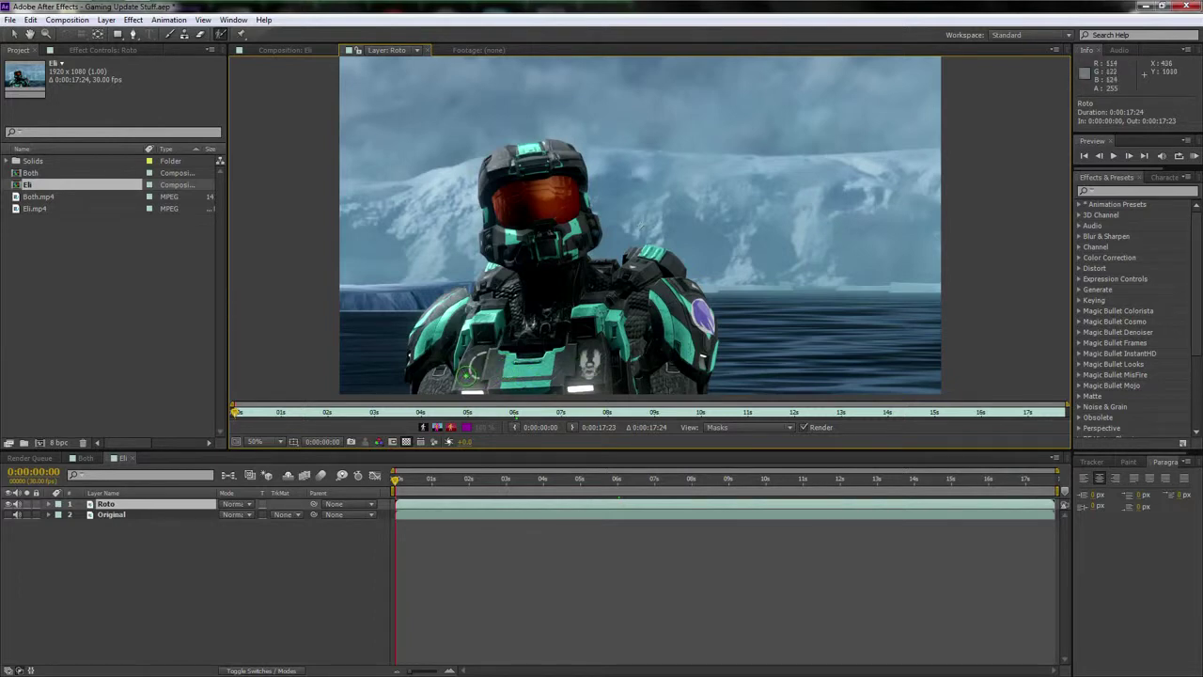
left_click_drag(448, 379, 679, 378)
mouse_move(697, 329)
left_mouse_down()
mouse_move(687, 302)
mouse_move(646, 275)
mouse_move(577, 274)
mouse_move(574, 193)
mouse_move(554, 166)
mouse_move(516, 161)
mouse_move(495, 292)
mouse_move(453, 313)
mouse_move(430, 372)
mouse_move(429, 330)
mouse_move(447, 304)
mouse_move(580, 345)
mouse_move(629, 350)
mouse_move(654, 336)
mouse_move(578, 331)
mouse_move(539, 267)
mouse_move(534, 197)
left_mouse_up()
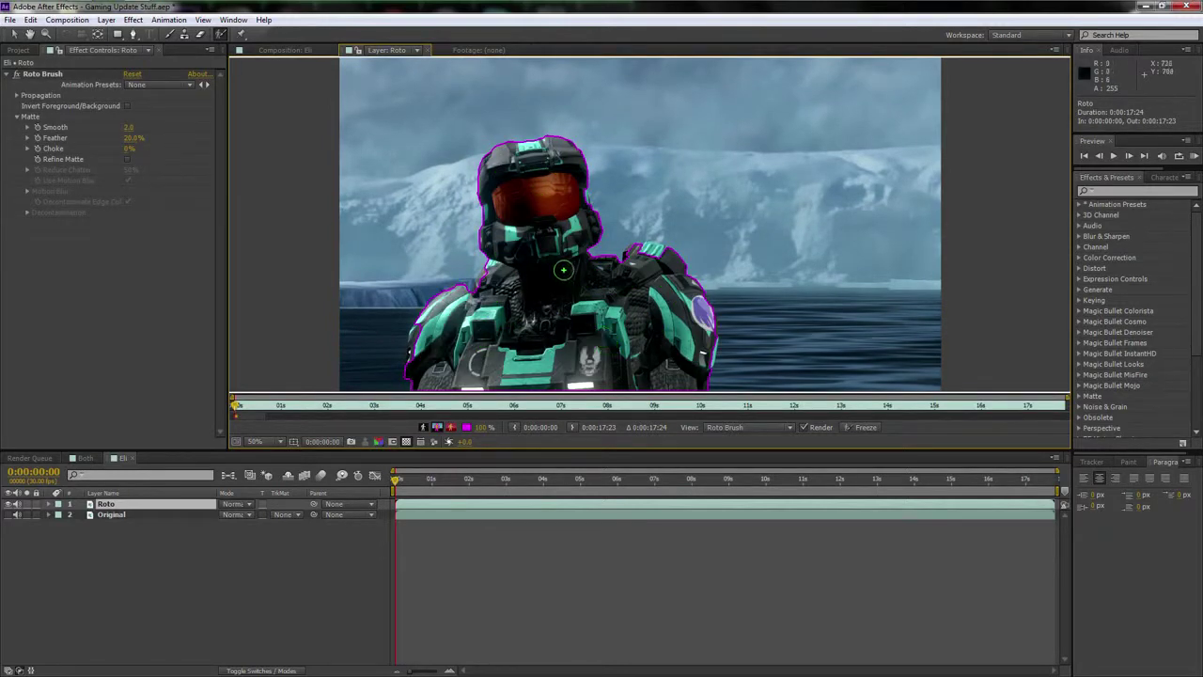
Inspect the soldier's Roto Brush cutout up close in the alpha overlay, alpha boundary and alpha views
scroll(564, 270, "up", 1)
left_click_drag(568, 286, 634, 249)
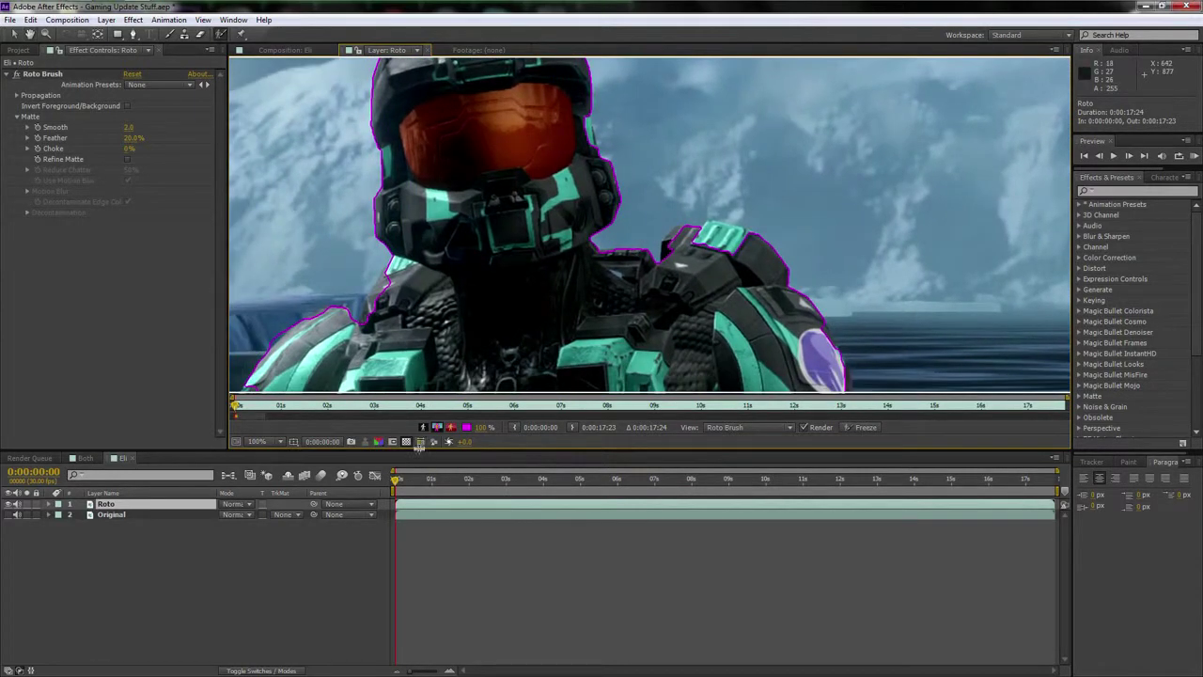
left_click(451, 428)
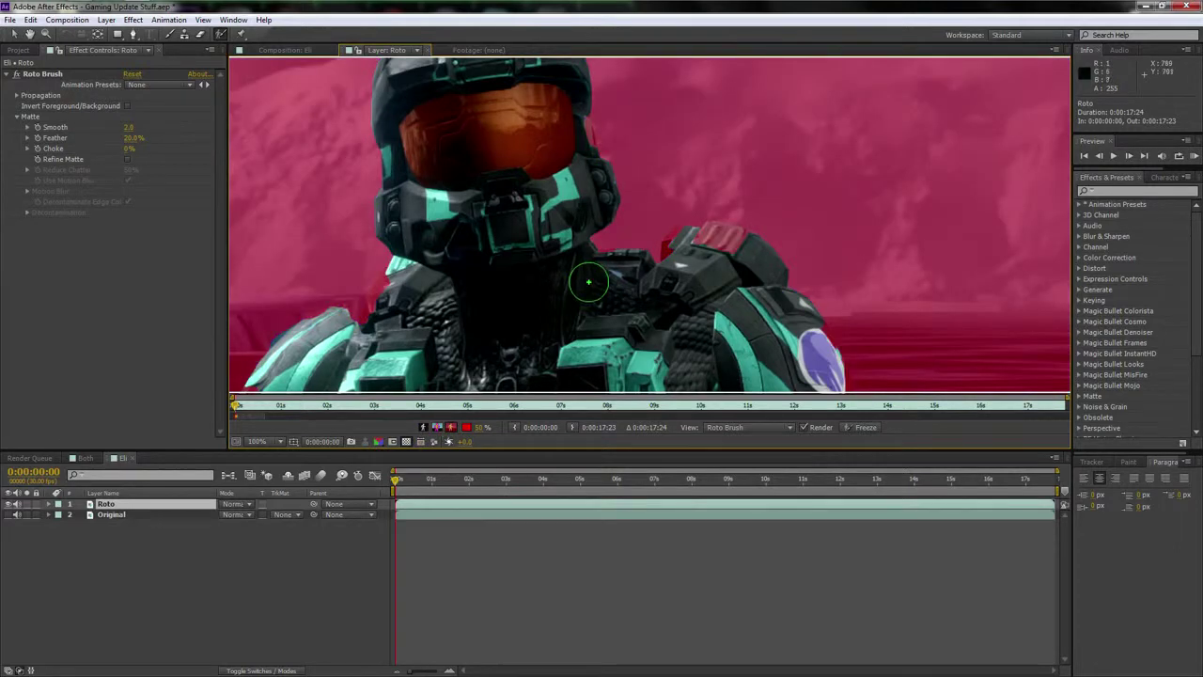
left_click_drag(621, 277, 615, 281)
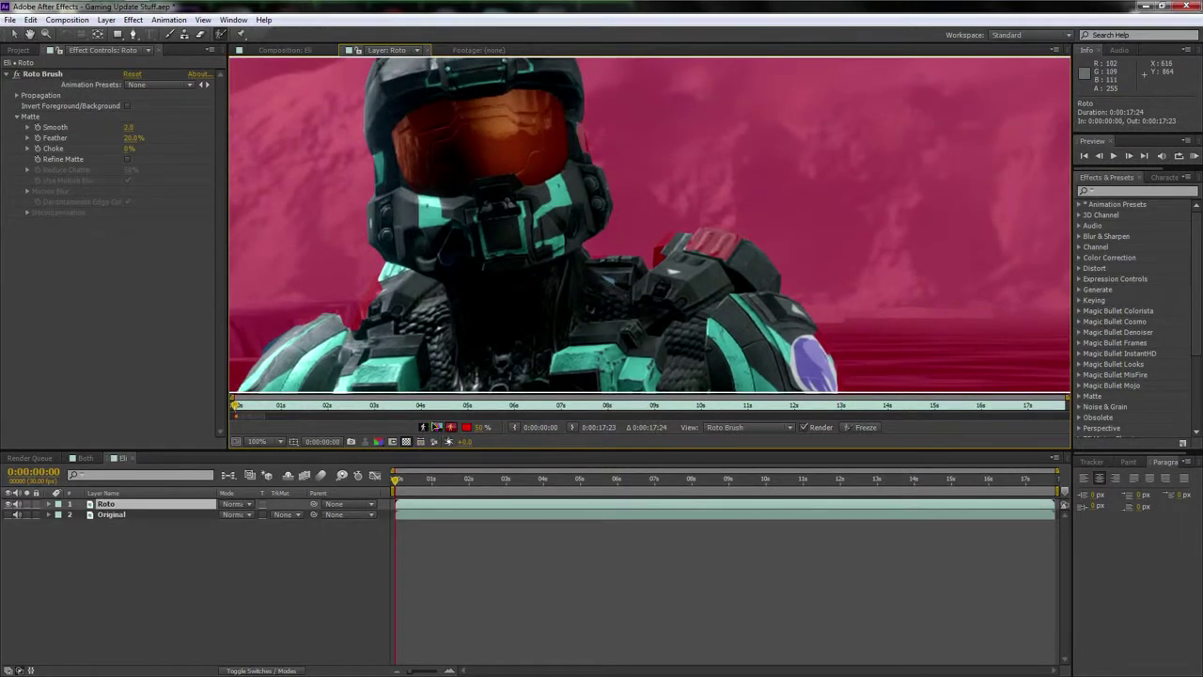
left_click(437, 427)
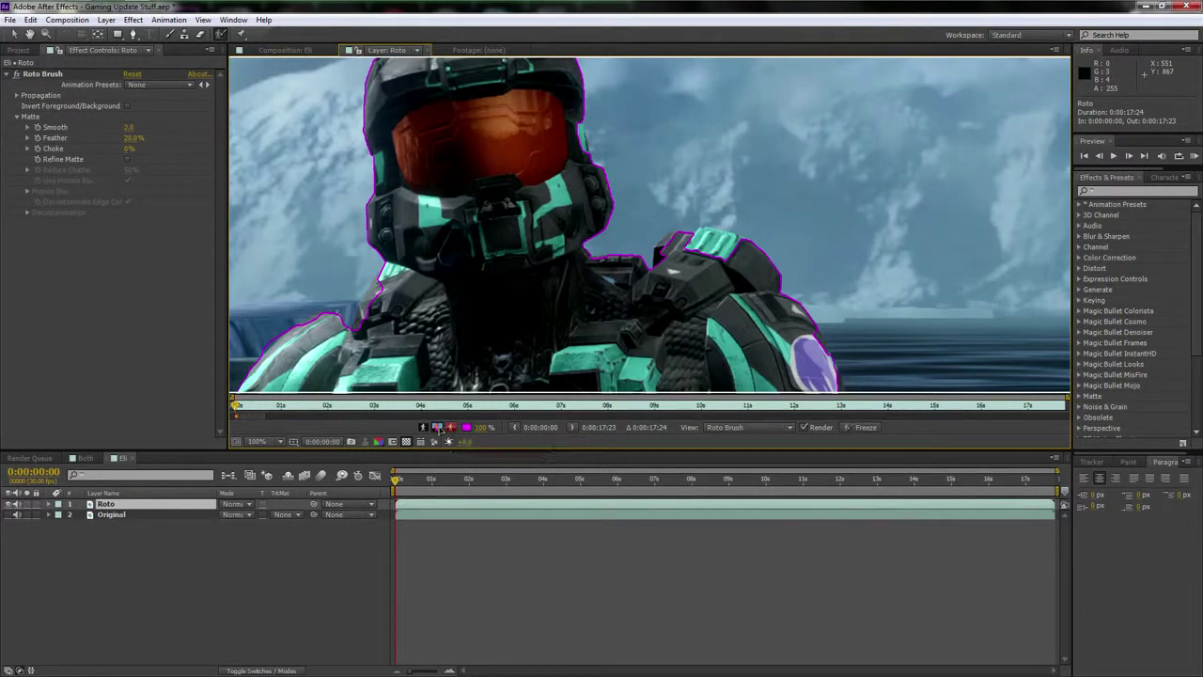
left_click(423, 428)
left_click_drag(530, 245, 604, 187)
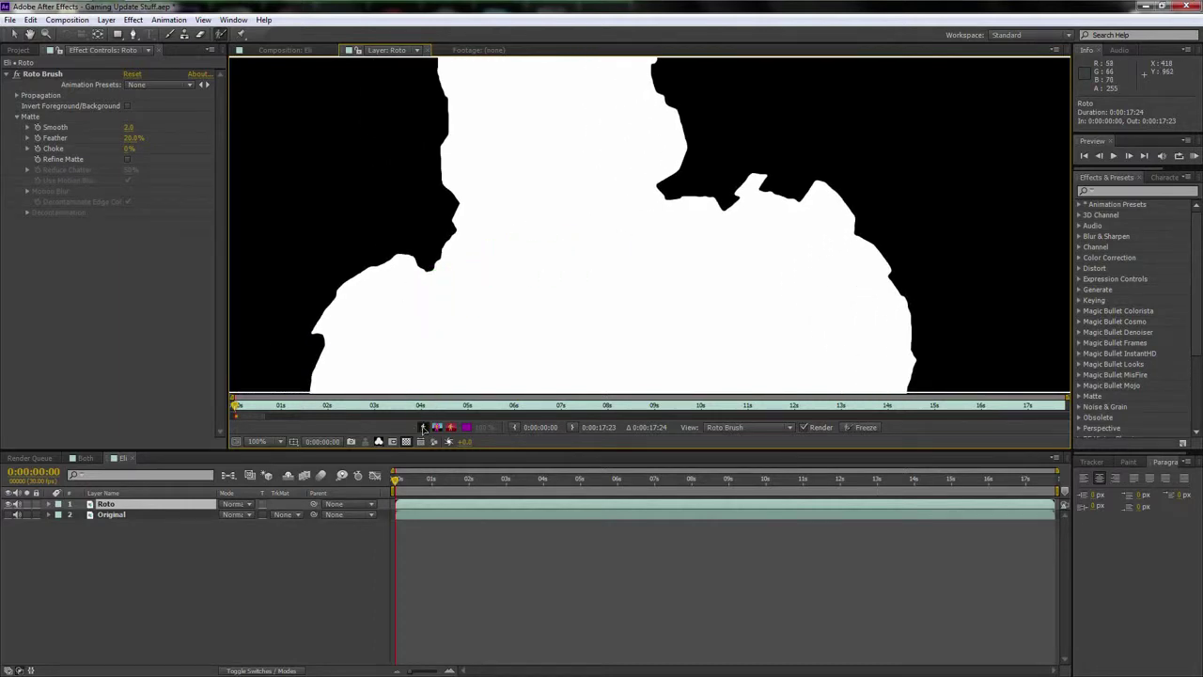
Switch to the alpha overlay and paint small Roto Brush strokes along the soldier's shoulder and arm on the side without the purple emblem
left_click(423, 428)
left_click_drag(428, 291, 512, 216)
mouse_move(433, 242)
left_mouse_down()
mouse_move(402, 331)
mouse_move(414, 329)
mouse_move(410, 357)
left_mouse_up()
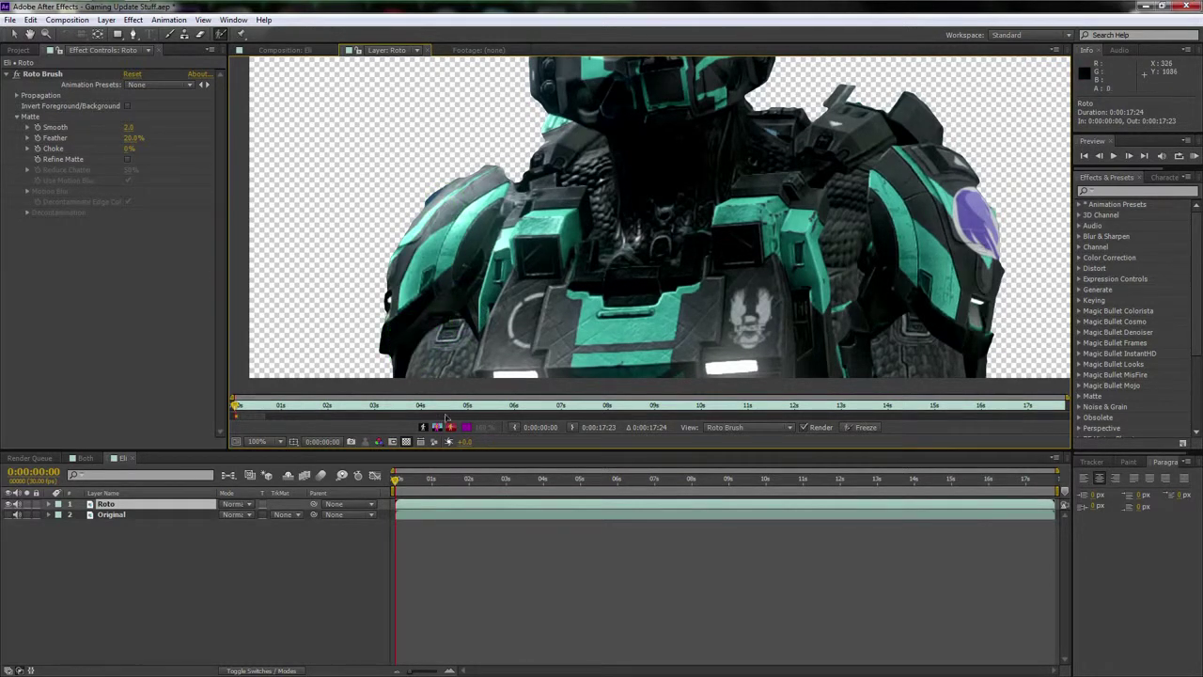
left_click(451, 428)
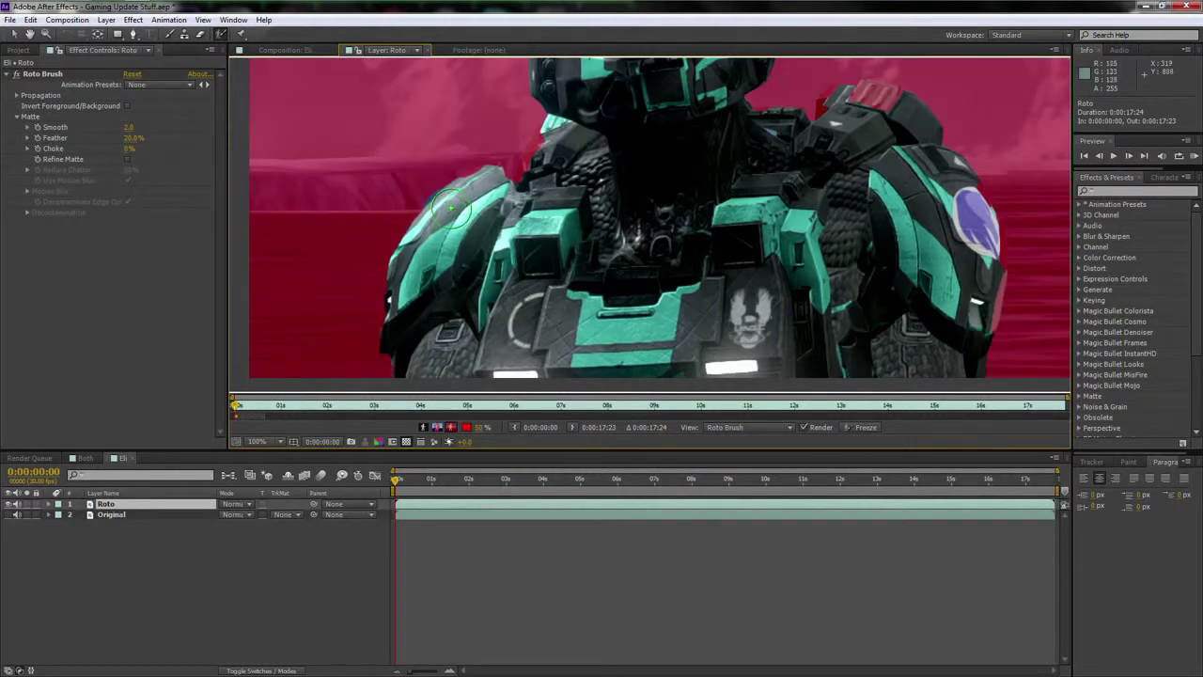
left_click_drag(464, 200, 476, 192)
left_click_drag(543, 145, 522, 180)
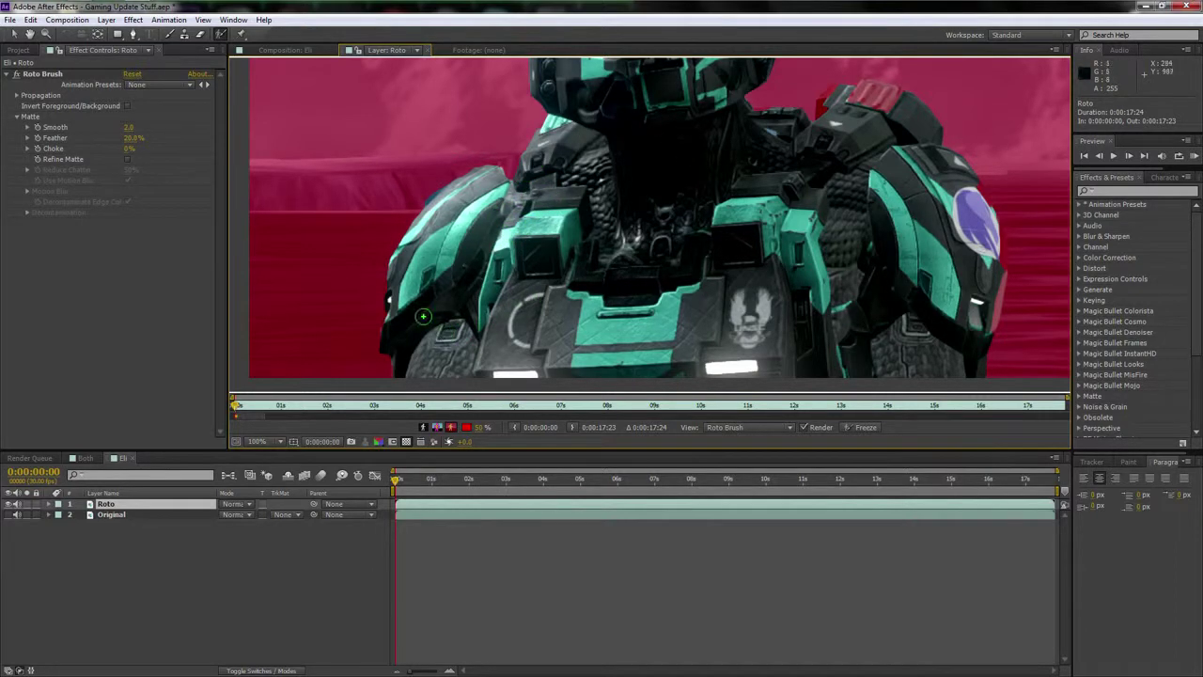
left_click_drag(393, 306, 392, 322)
Paint the outer edge of the arm with the purple emblem into the foreground and remove the background spill beside it
left_click_drag(997, 266, 984, 347)
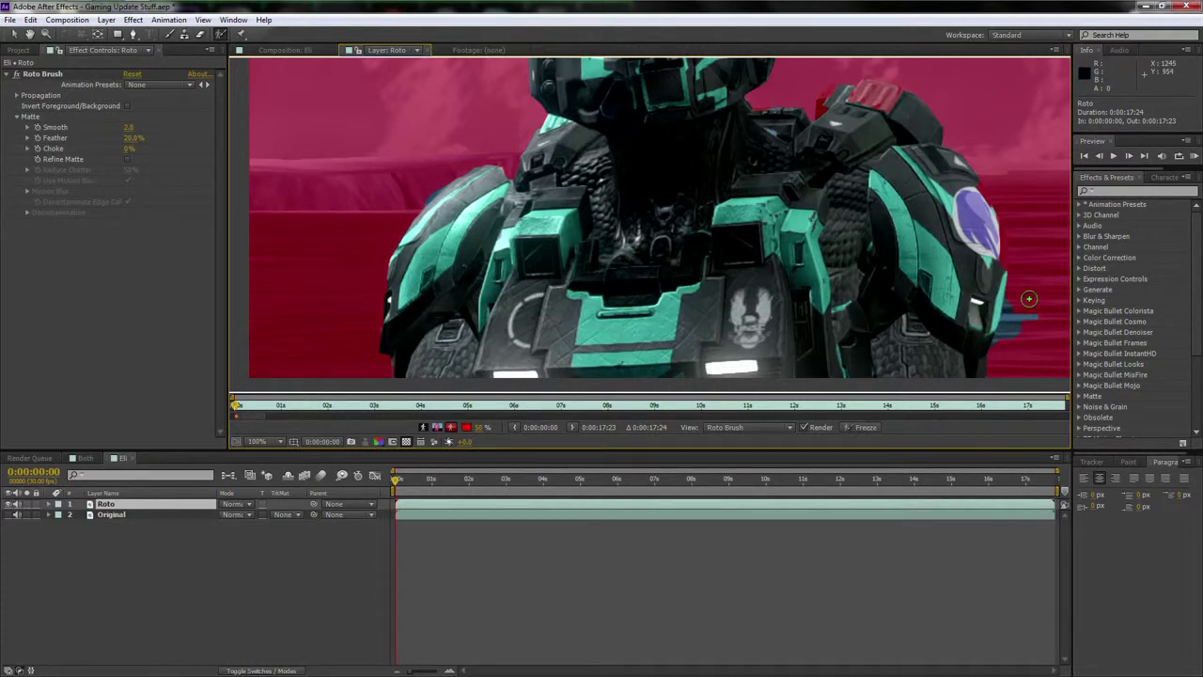
left_click_drag(1021, 299, 1021, 296)
left_click_drag(1018, 338, 1013, 315)
left_click_drag(1011, 301, 999, 346)
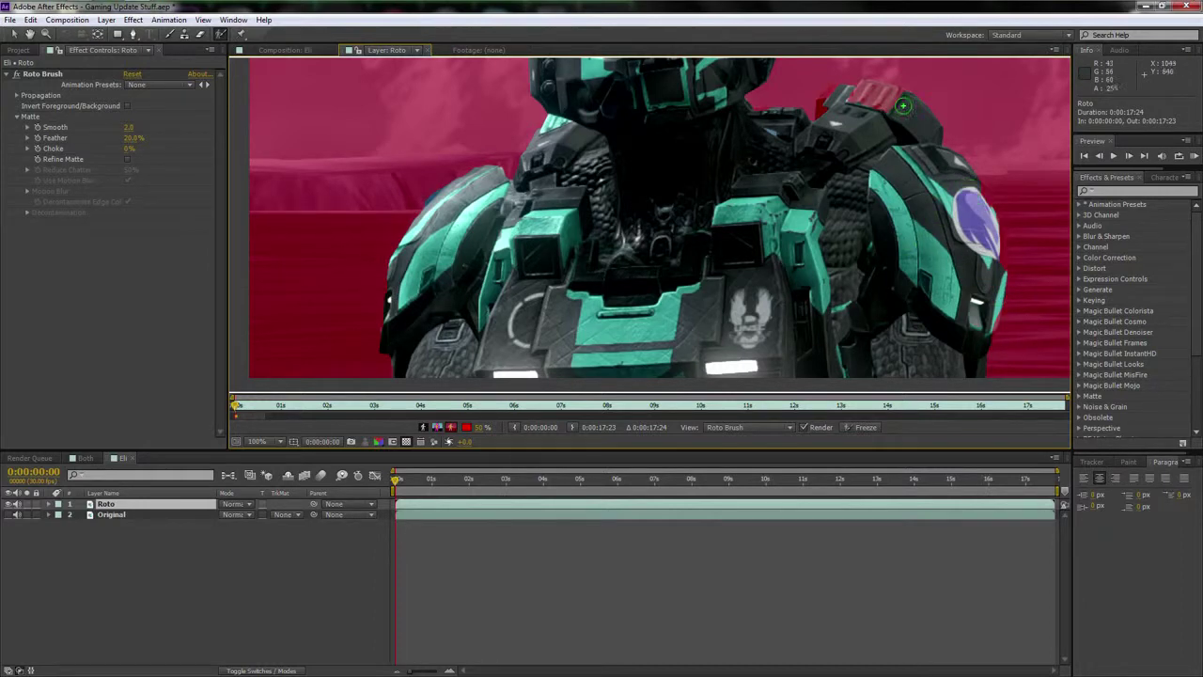
Add the teal and black shoulder pad's top and the helmet's side edge next to the visor to the Roto Brush foreground
mouse_move(902, 105)
left_mouse_down()
mouse_move(835, 102)
mouse_move(823, 120)
left_mouse_up()
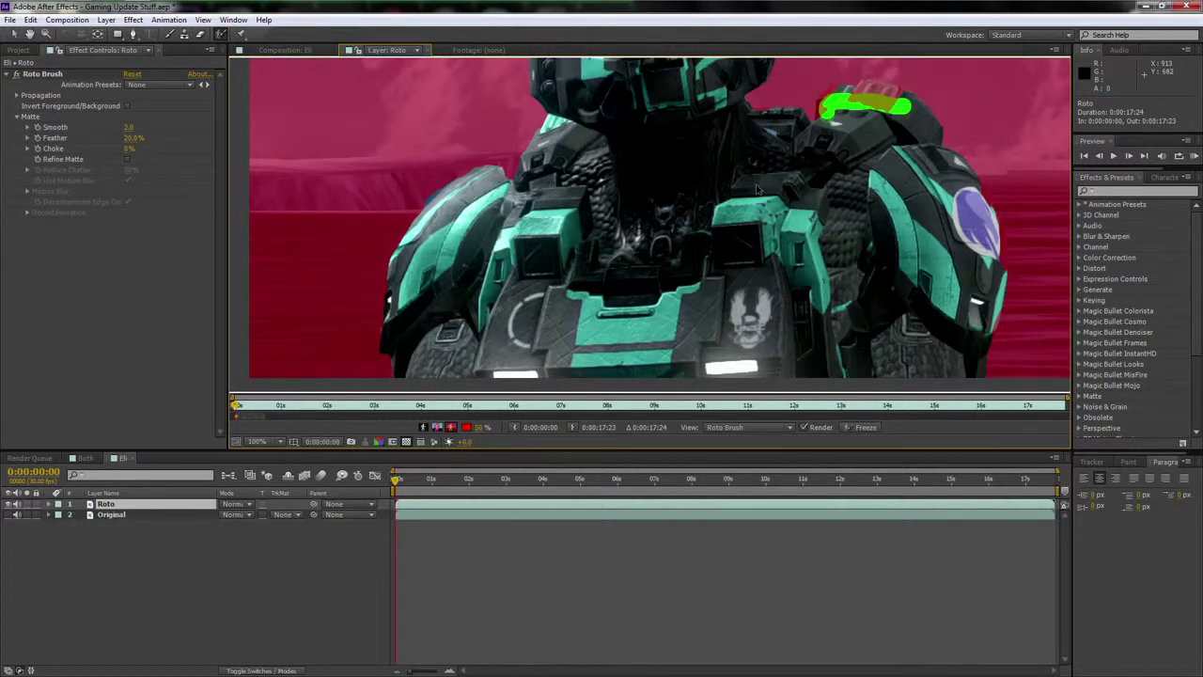
key("space")
left_click_drag(647, 198, 636, 377)
left_click_drag(721, 150, 722, 192)
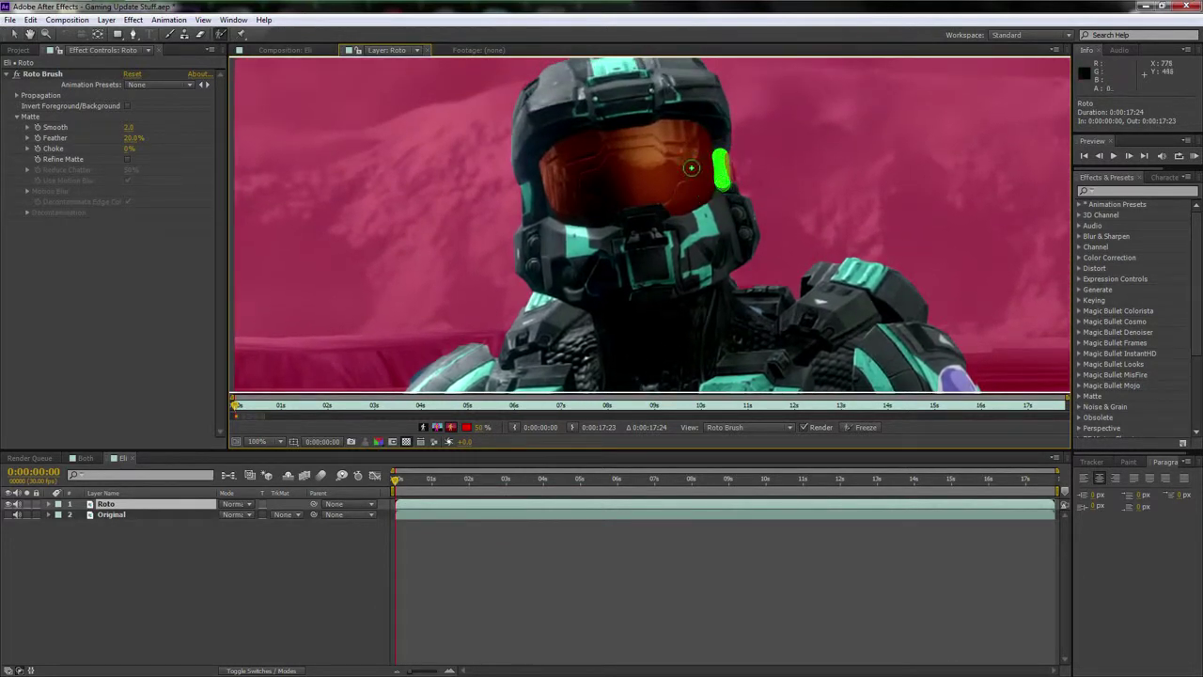
Examine the helmet and the whole soldier cutout in the alpha overlay, alpha and transparent background views
key("space")
mouse_move(636, 122)
left_mouse_down()
mouse_move(639, 180)
mouse_move(642, 154)
left_mouse_up()
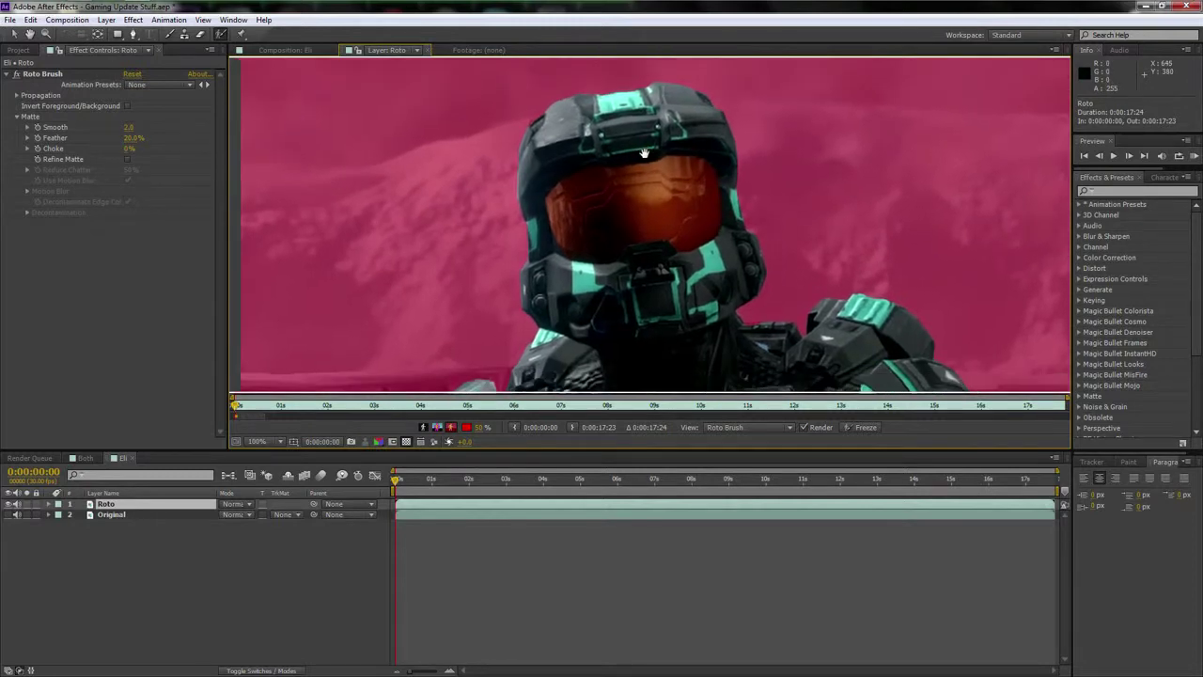
scroll(629, 177, "down", 2)
key("space")
mouse_move(634, 261)
left_mouse_down()
mouse_move(608, 207)
mouse_move(580, 221)
mouse_move(584, 242)
mouse_move(647, 253)
mouse_move(621, 269)
left_mouse_up()
key("space")
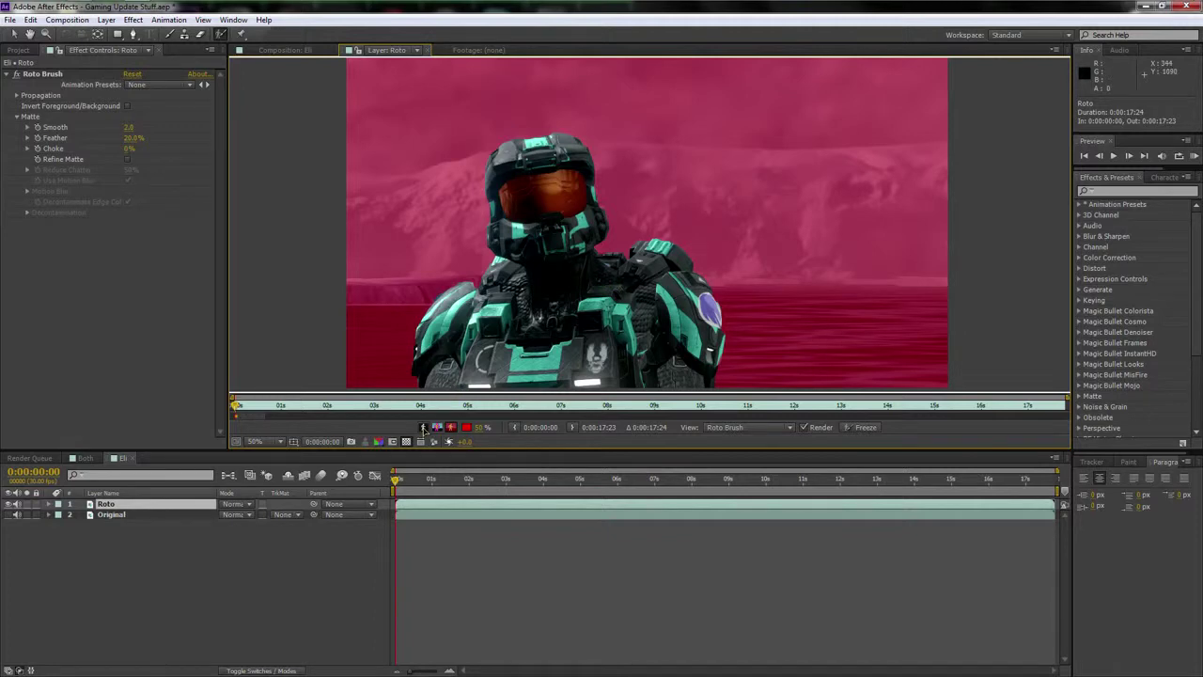
left_click(424, 429)
left_click(424, 428)
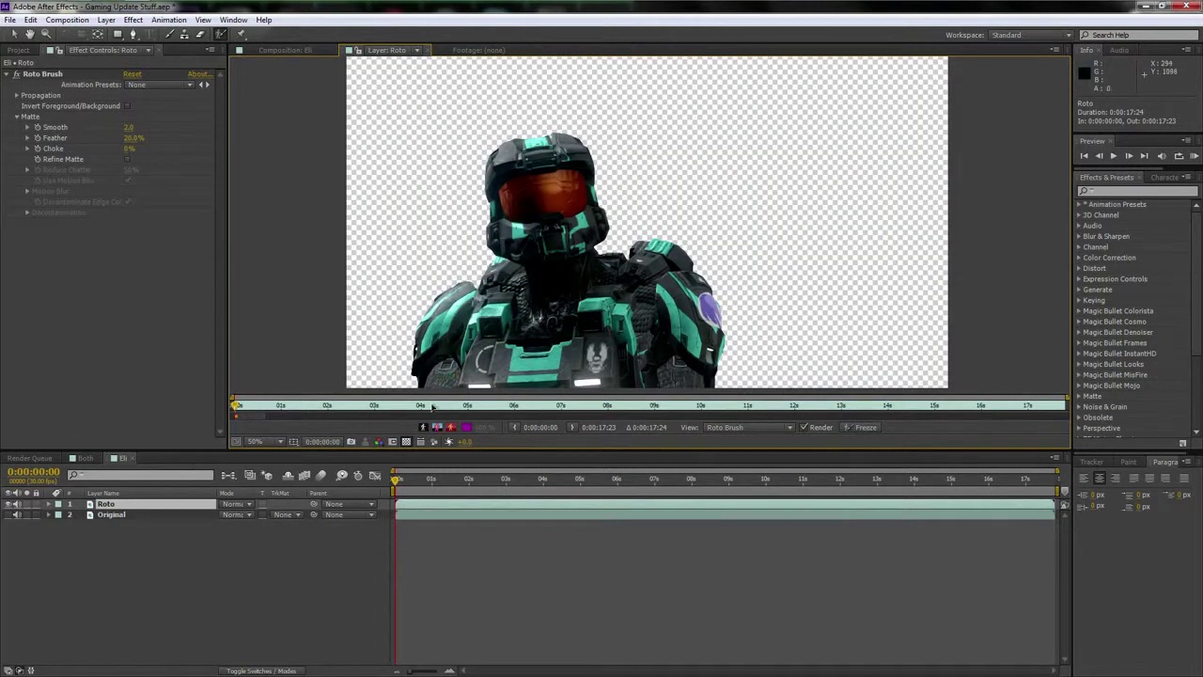
left_click(424, 428)
left_click(424, 429)
Set the Roto Brush matte's Smooth to 12.9 and Feather to 32.7%, checking the soldier's edges up close
left_click_drag(131, 131, 186, 132)
scroll(504, 127, "up", 1)
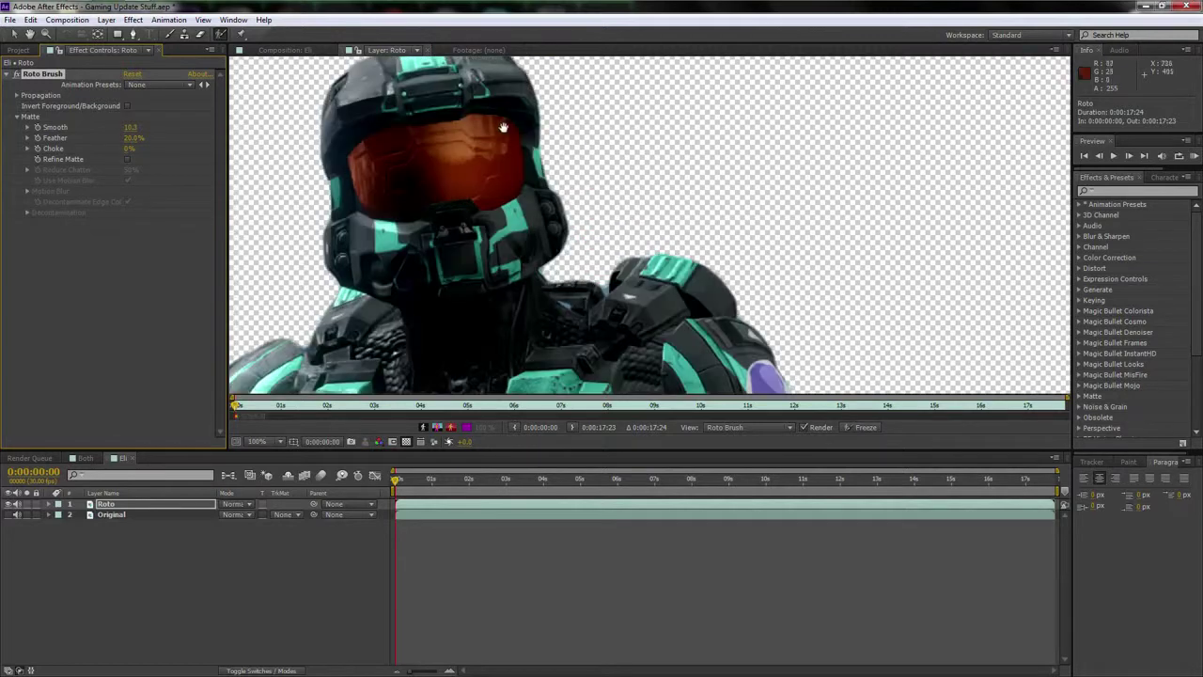
mouse_move(504, 127)
left_mouse_down()
mouse_move(529, 185)
mouse_move(549, 160)
left_mouse_up()
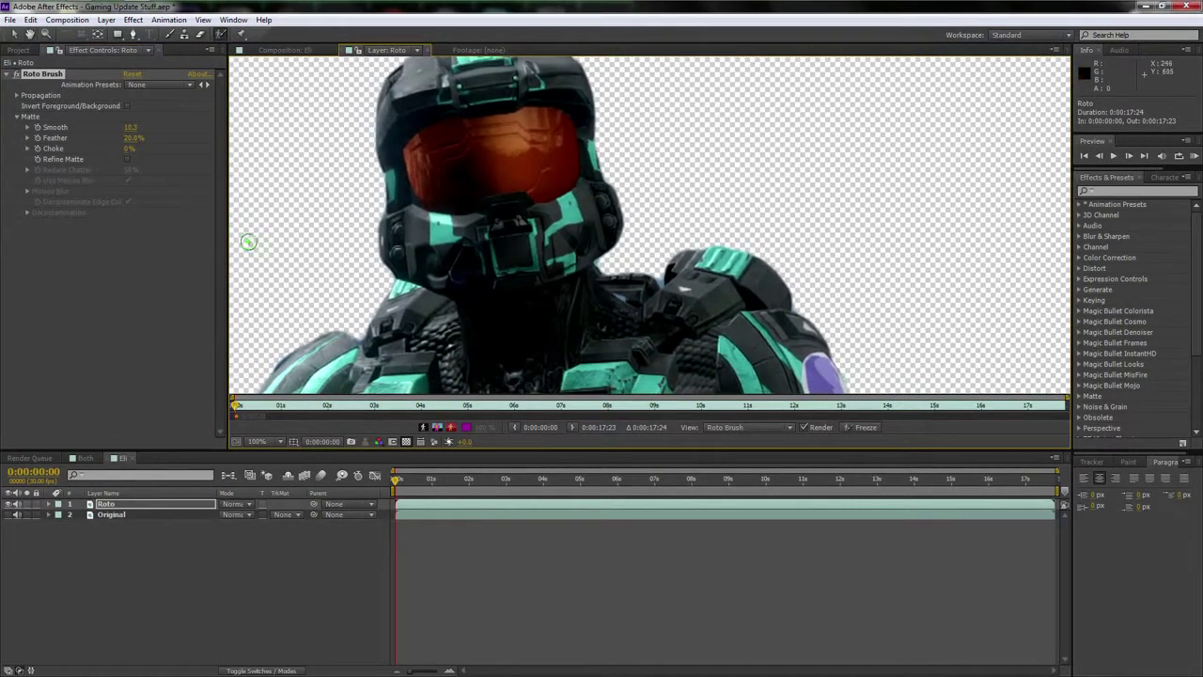
left_click_drag(134, 138, 141, 138)
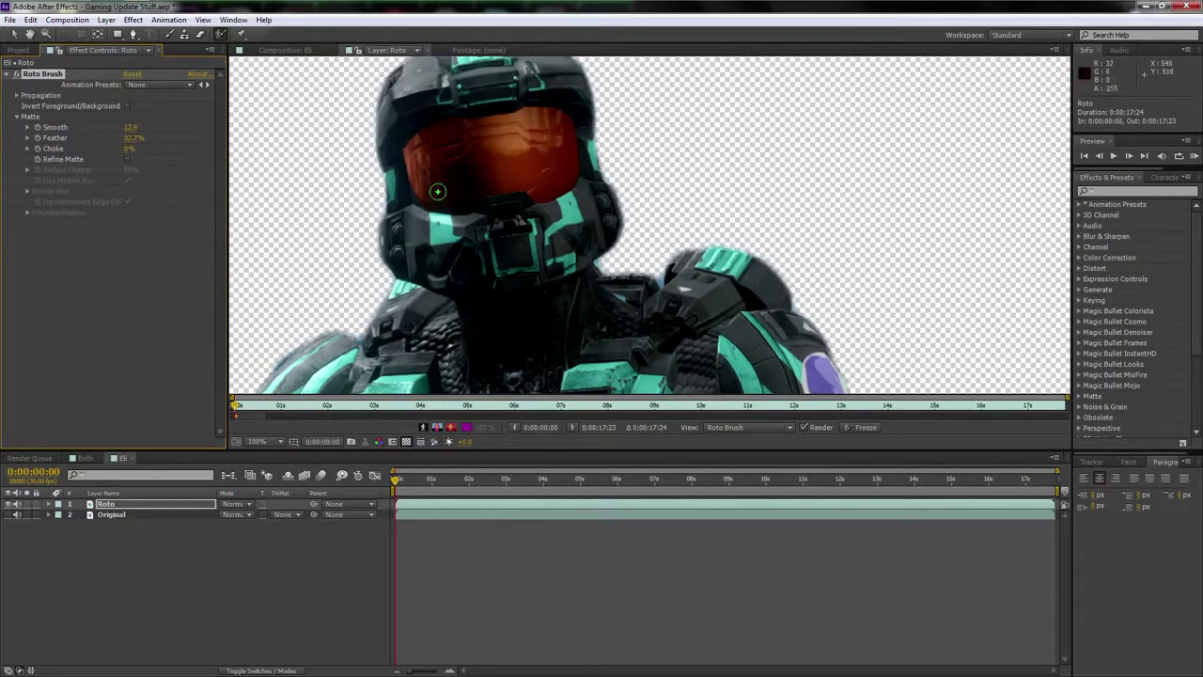
mouse_move(443, 211)
left_mouse_down()
mouse_move(449, 185)
mouse_move(523, 108)
left_mouse_up()
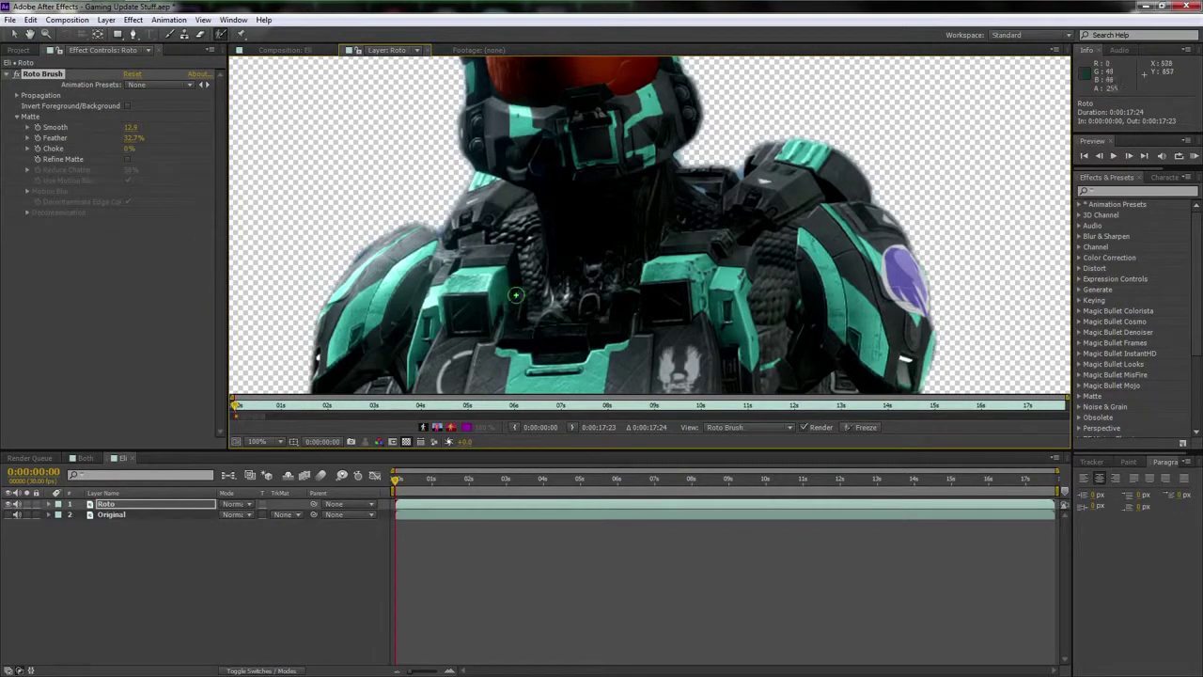
scroll(517, 295, "down", 3)
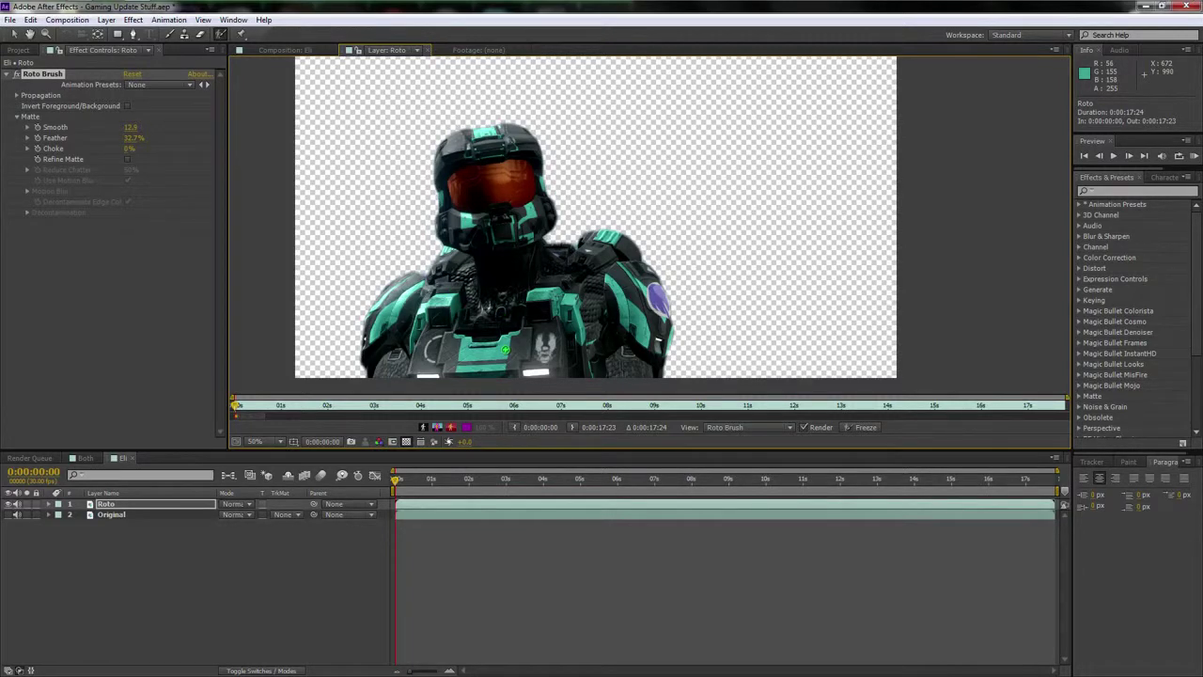
Advance through the footage frame by frame to 0:00:00:21 so the Roto Brush matte propagates
left_click(505, 349)
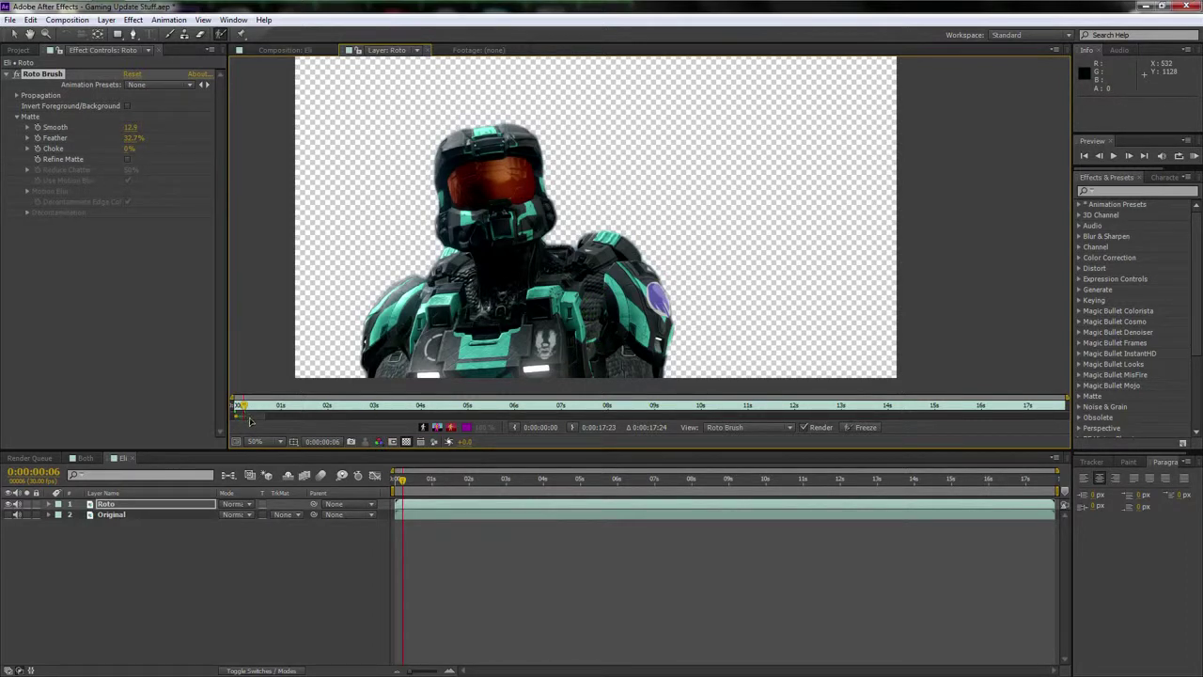
left_click_drag(585, 311, 506, 321)
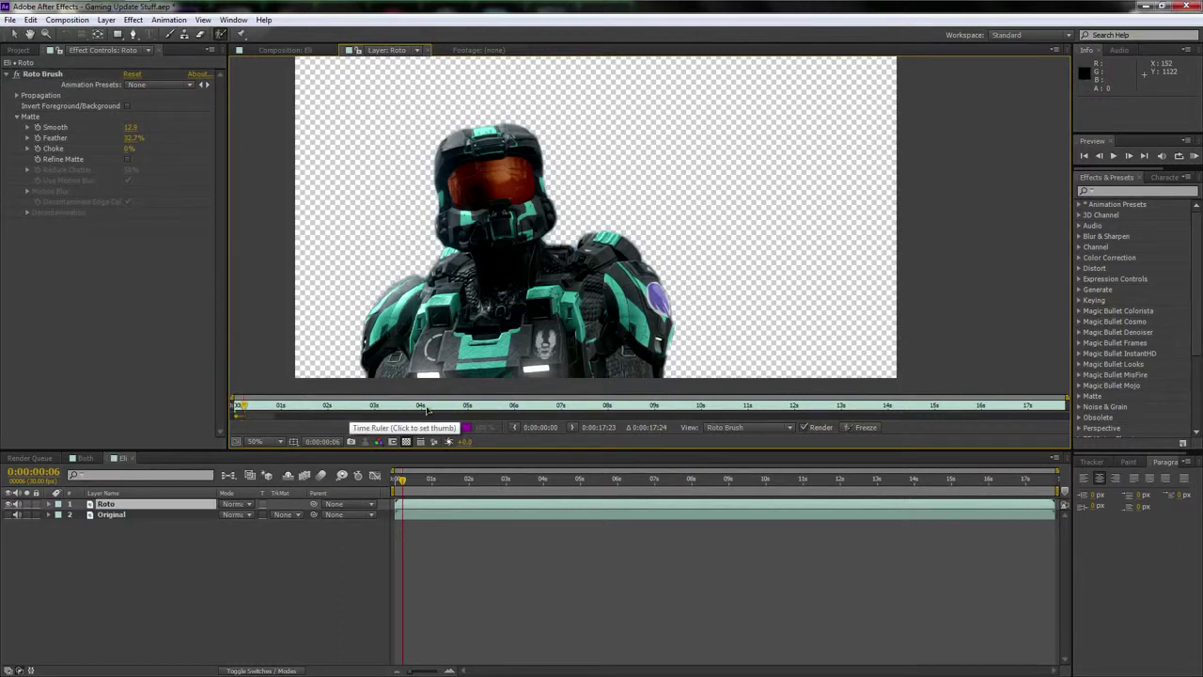
key("space")
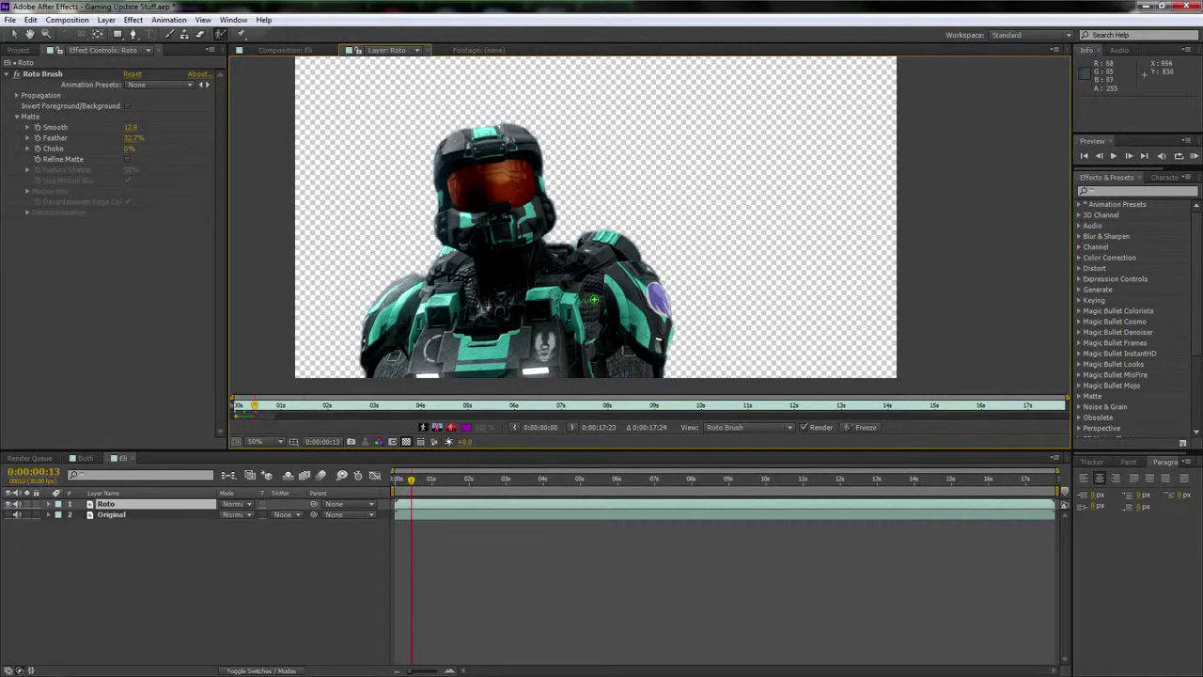
left_click_drag(575, 304, 499, 308)
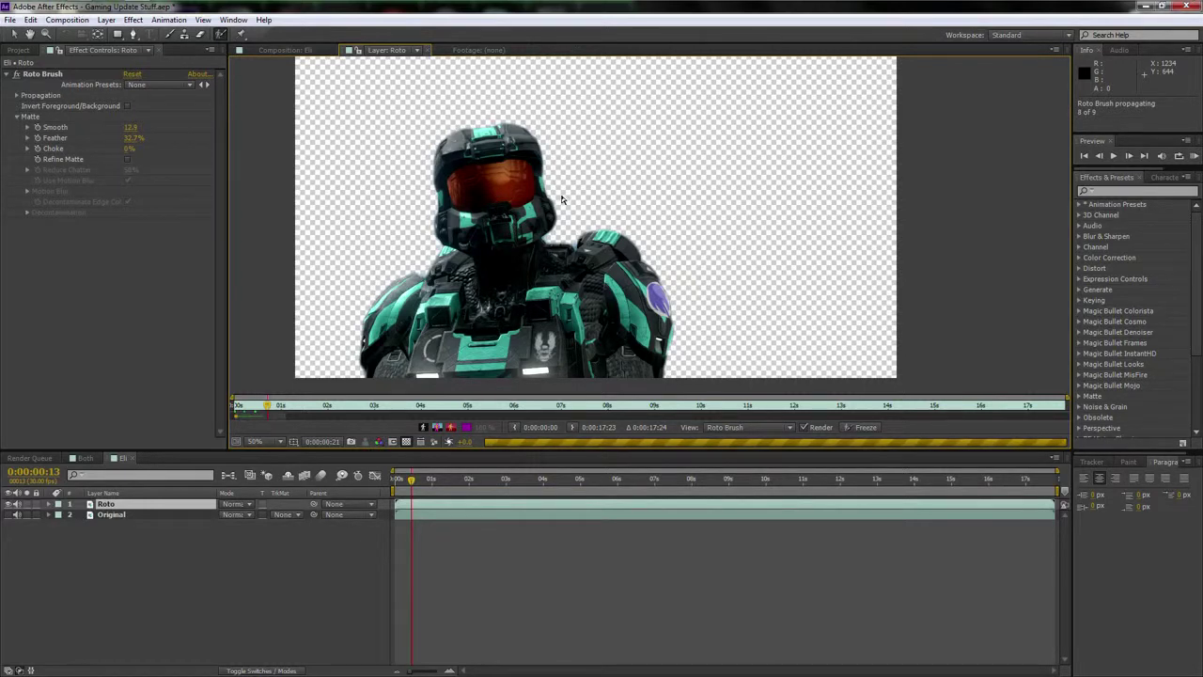
key("Page_Down")
key("Page_Down")
key("Page_Down")
key("Page_Down")
key("Page_Down")
key("Page_Down")
key("Page_Down")
key("Page_Down")
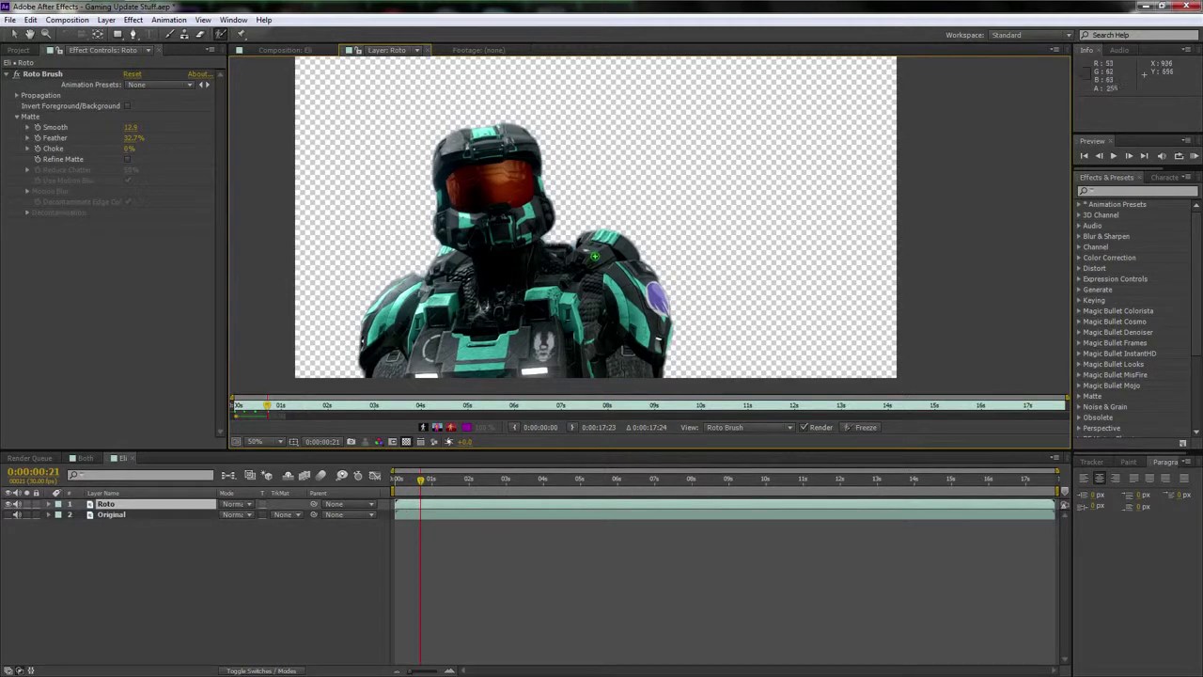
Inspect the propagated matte's edges around the helmet, shoulders and arms at frame 0:00:00:21
left_click_drag(571, 288, 573, 290)
scroll(565, 262, "up", 1)
key("space")
mouse_move(539, 253)
left_mouse_down()
mouse_move(700, 345)
mouse_move(693, 318)
left_mouse_up()
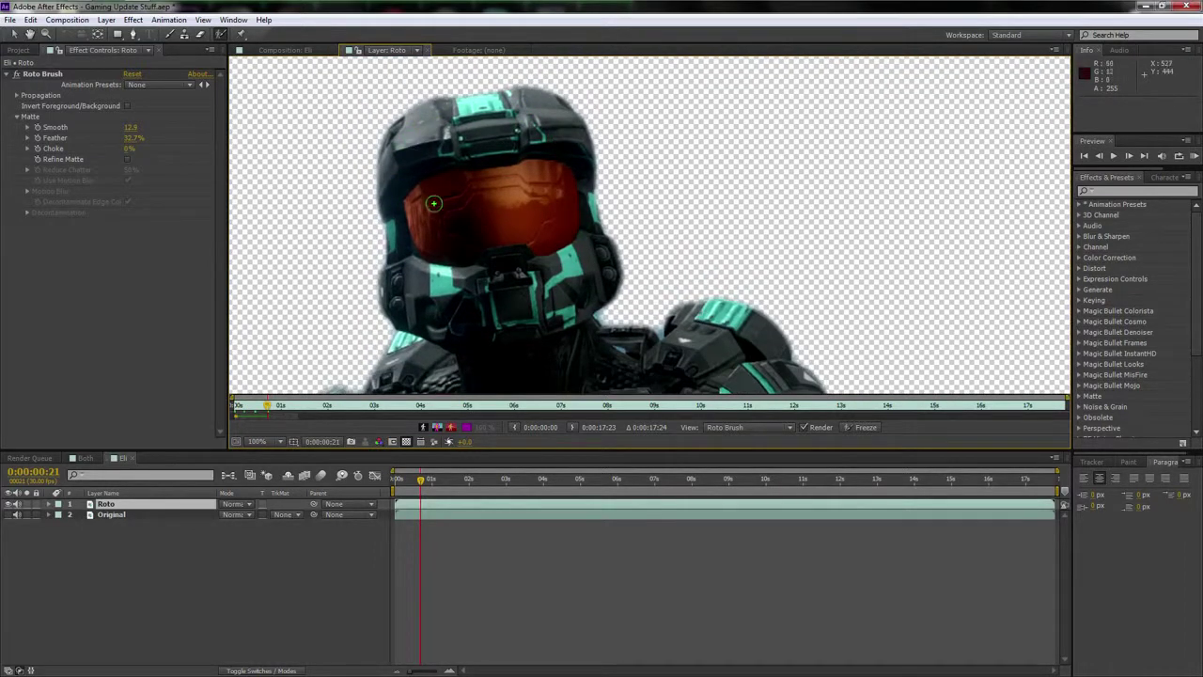
key("space")
mouse_move(429, 201)
left_mouse_down()
mouse_move(470, 81)
mouse_move(435, 221)
mouse_move(464, 193)
left_mouse_up()
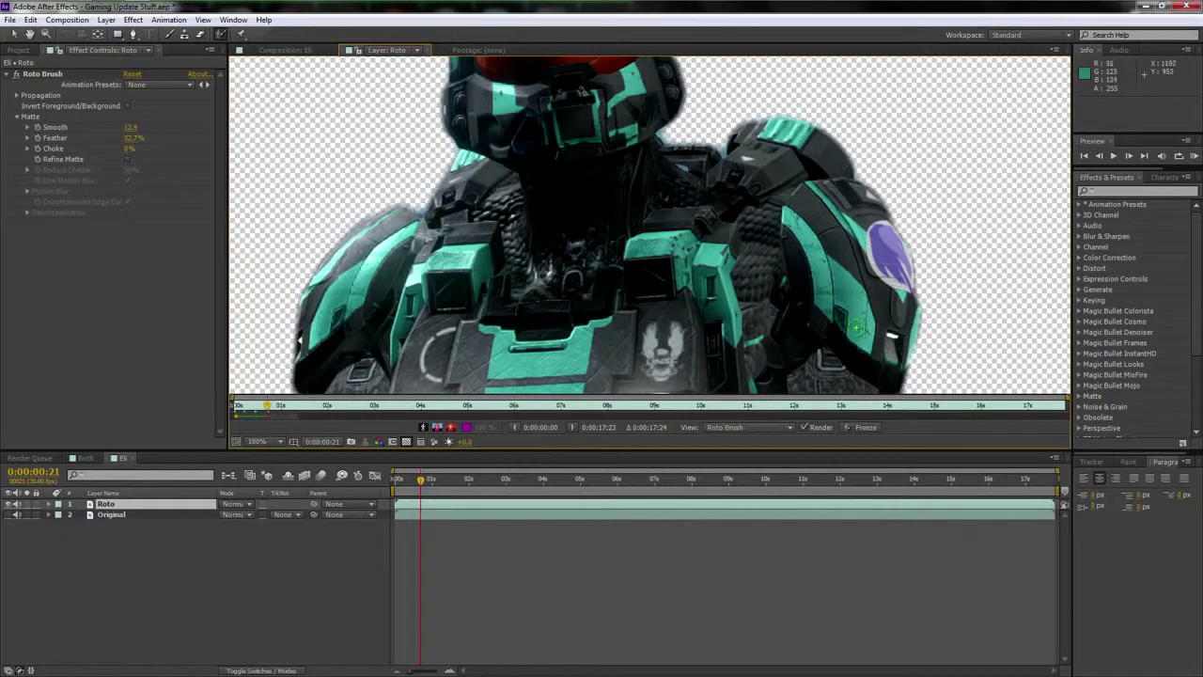
key("space")
left_click_drag(486, 276, 447, 332)
scroll(759, 282, "down", 2)
key("space")
left_click_drag(760, 280, 683, 320)
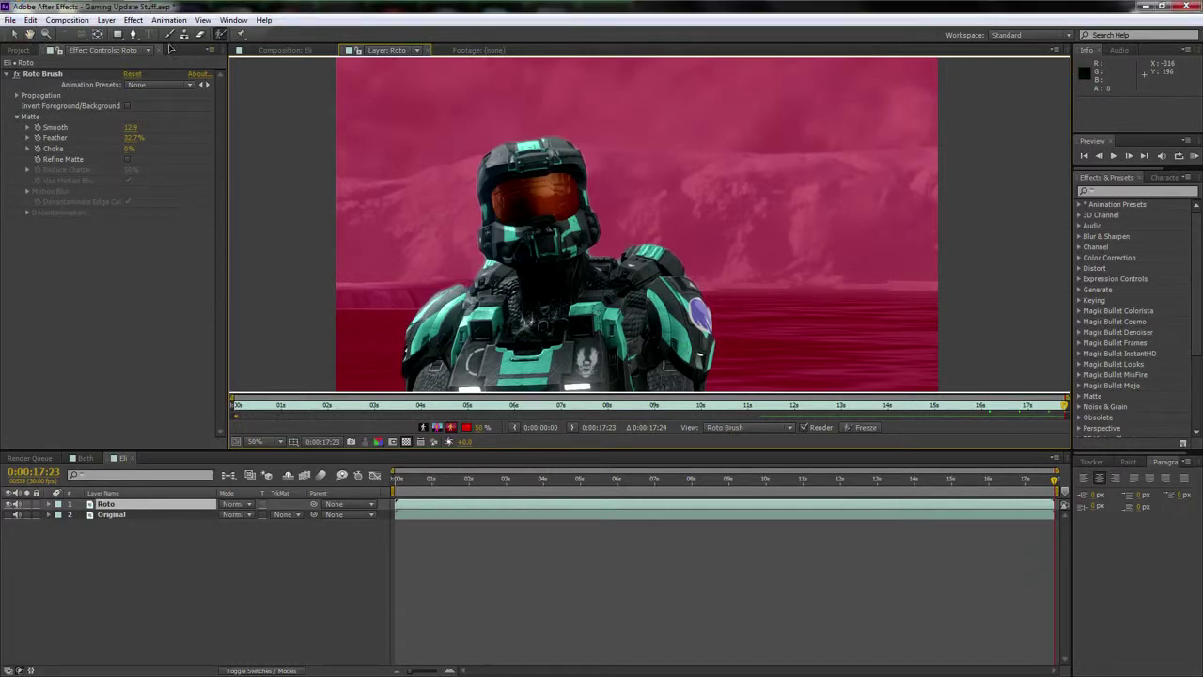
Switch to the Selection tool and move the current time to 0:00:00:08
left_click(132, 36)
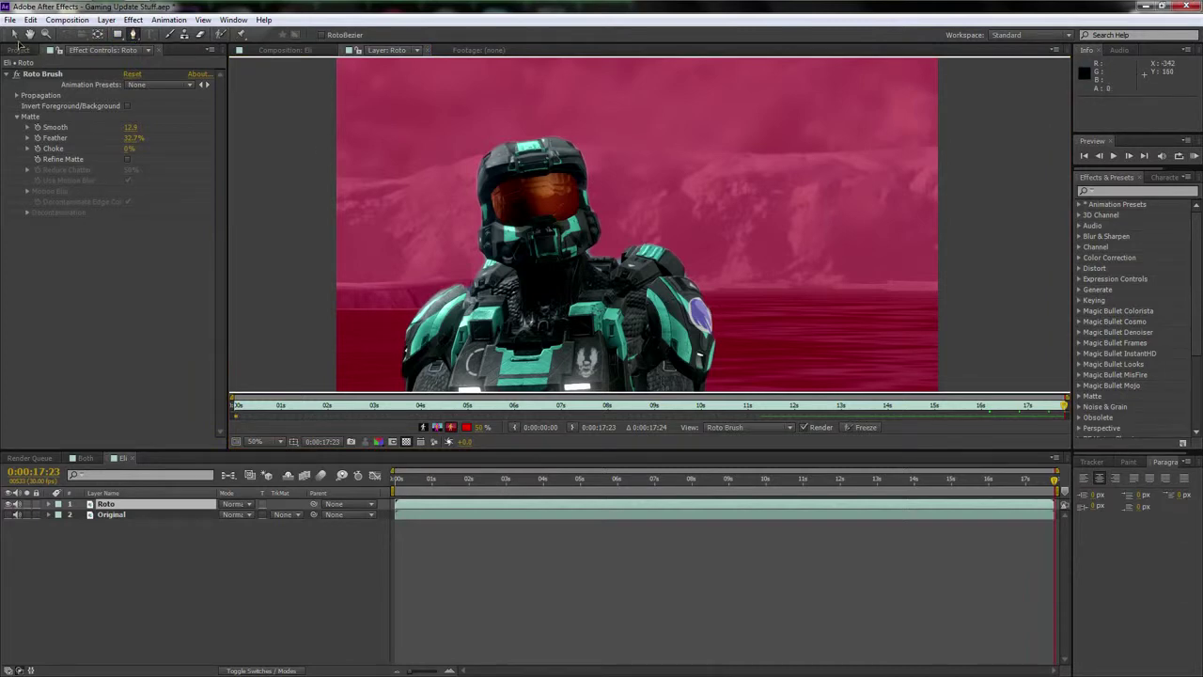
left_click(14, 34)
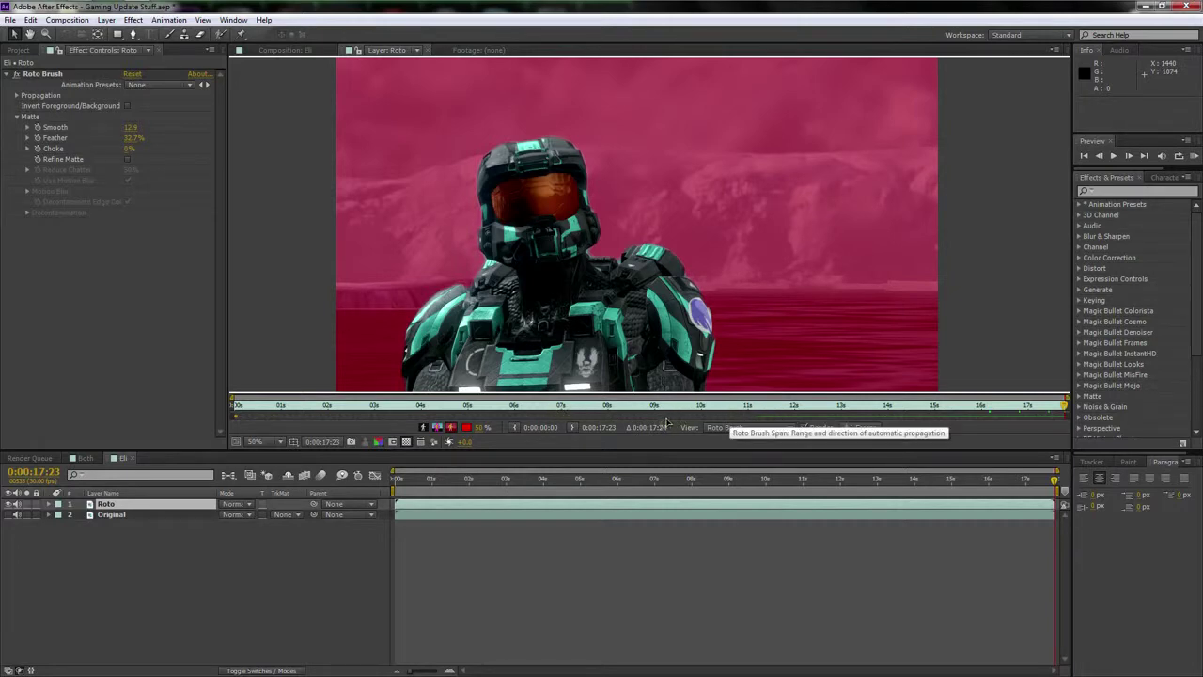
mouse_move(246, 414)
left_mouse_down()
mouse_move(277, 413)
mouse_move(248, 413)
left_mouse_up()
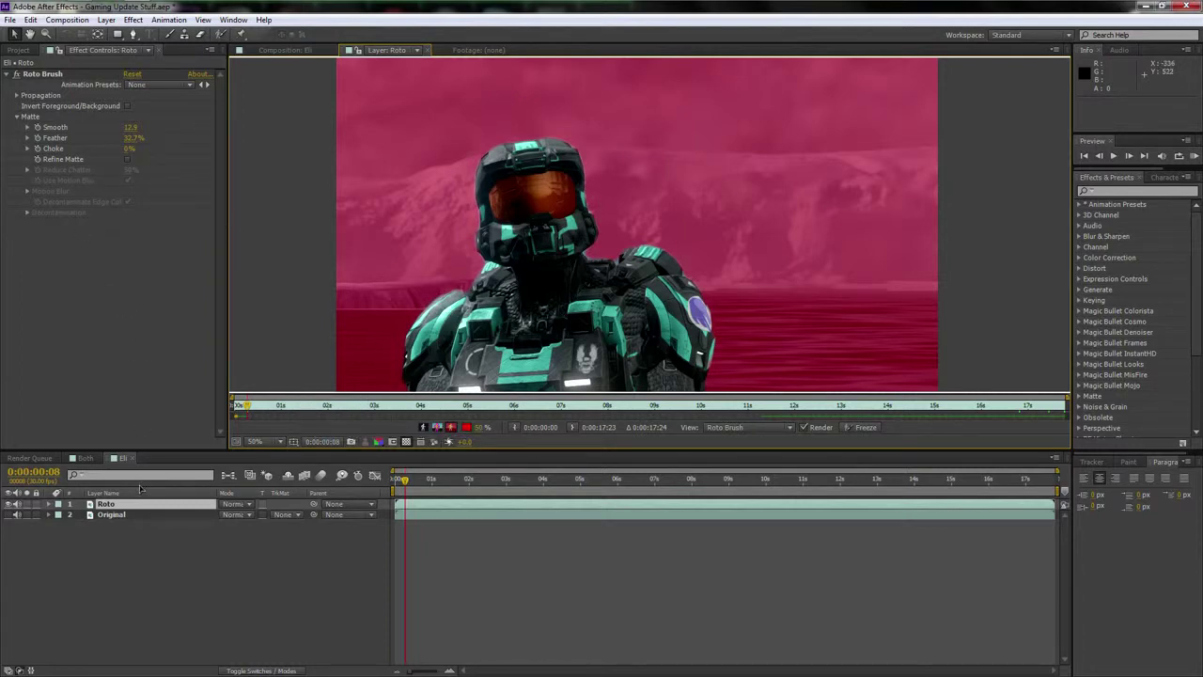
Check the Roto layer's matte at 0:00:00:08 in the alpha view and as a transparent cutout
left_click(137, 506)
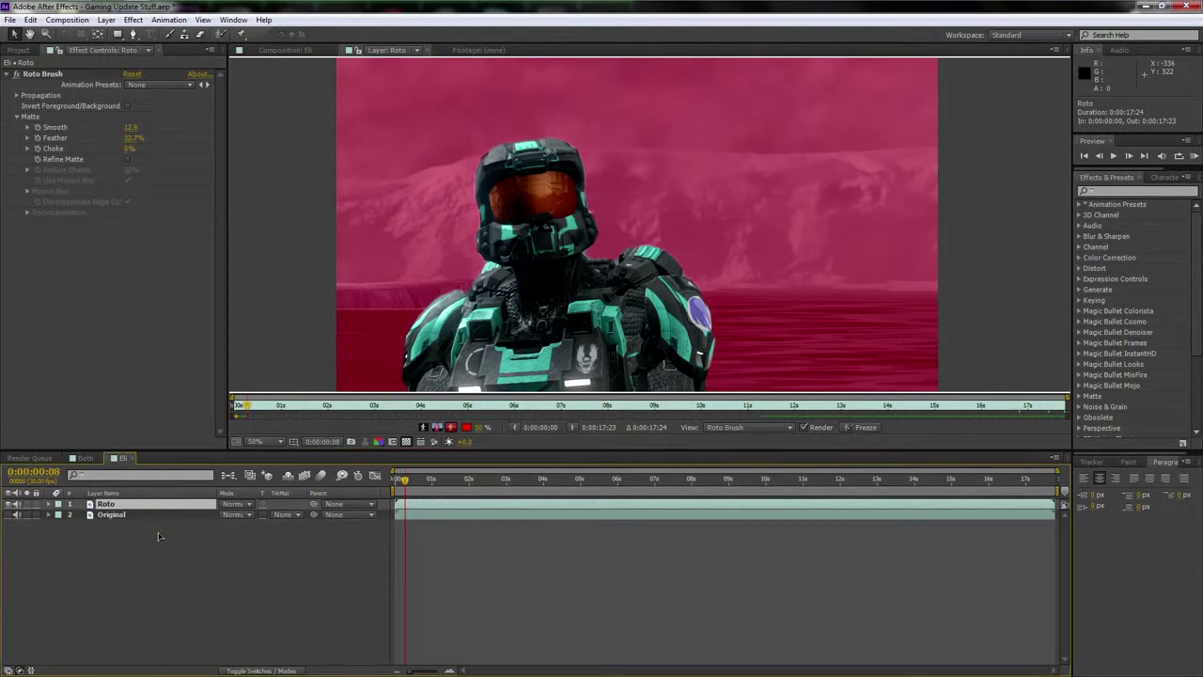
left_click(423, 427)
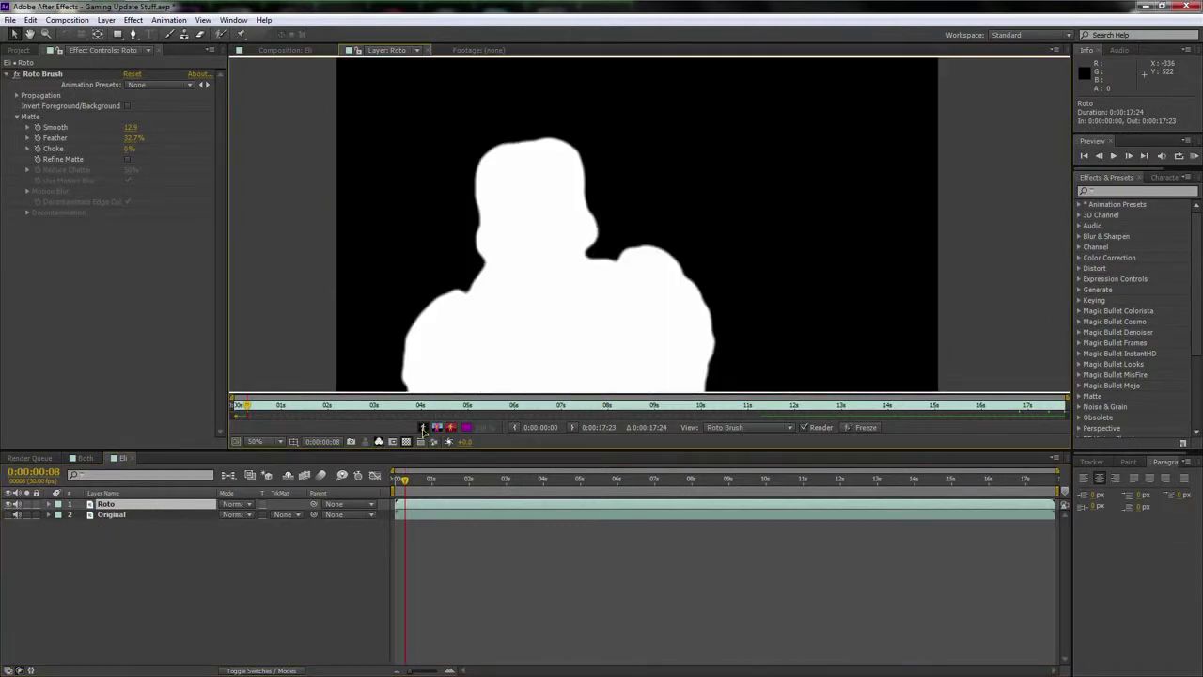
left_click(423, 427)
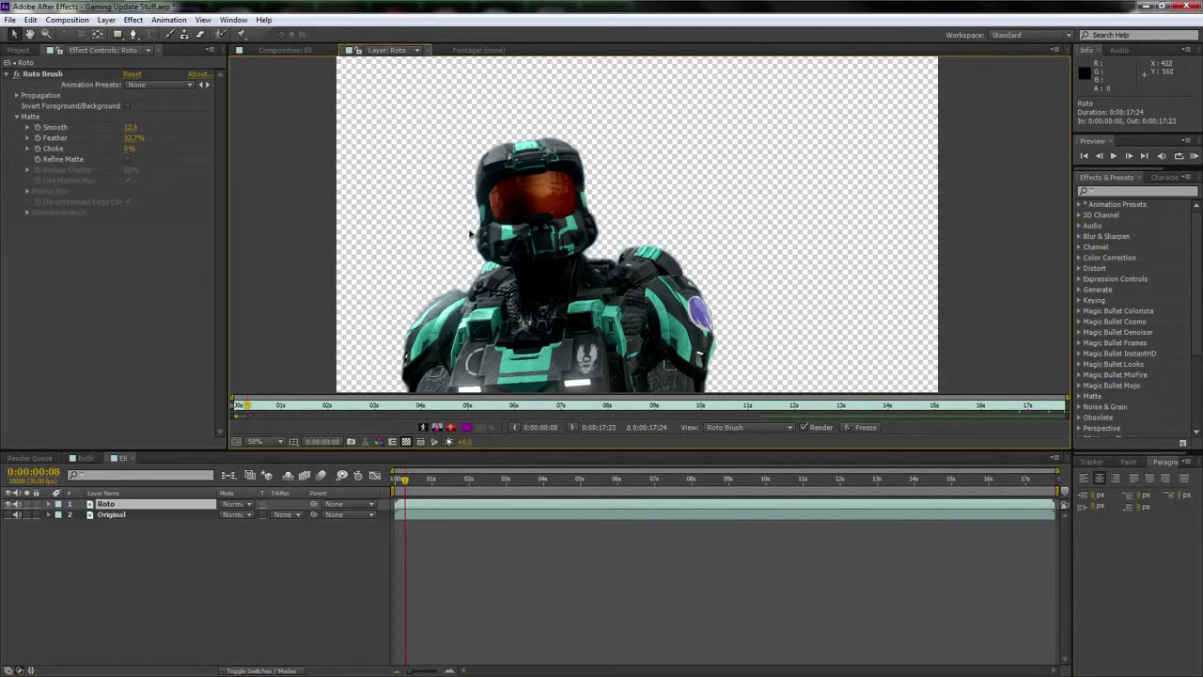
Return to the Eli composition view and enable Refine Matte in the Roto layer's Roto Brush effect
left_click(286, 49)
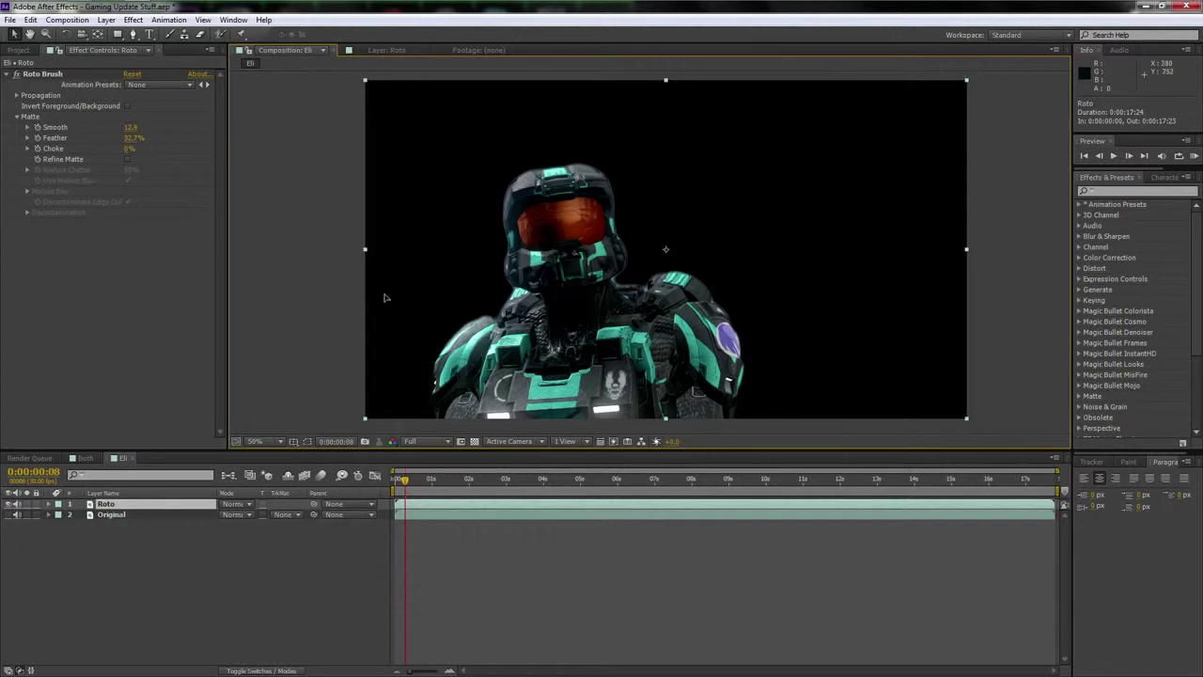
left_click(128, 161)
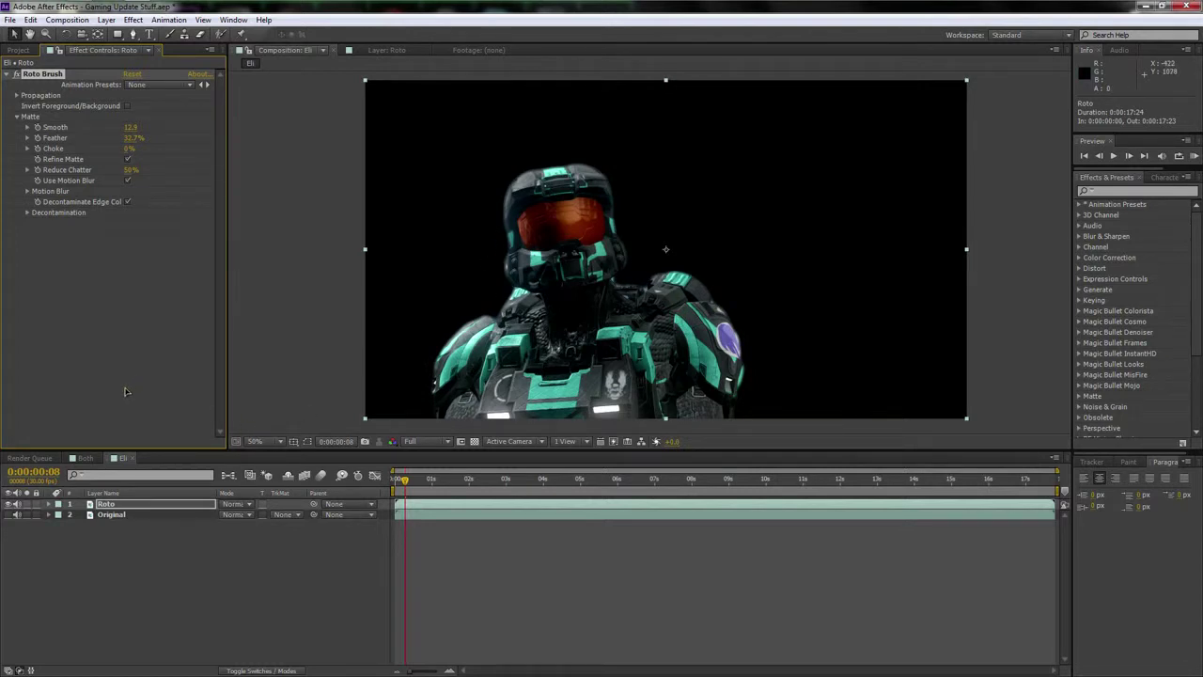
left_click(102, 506)
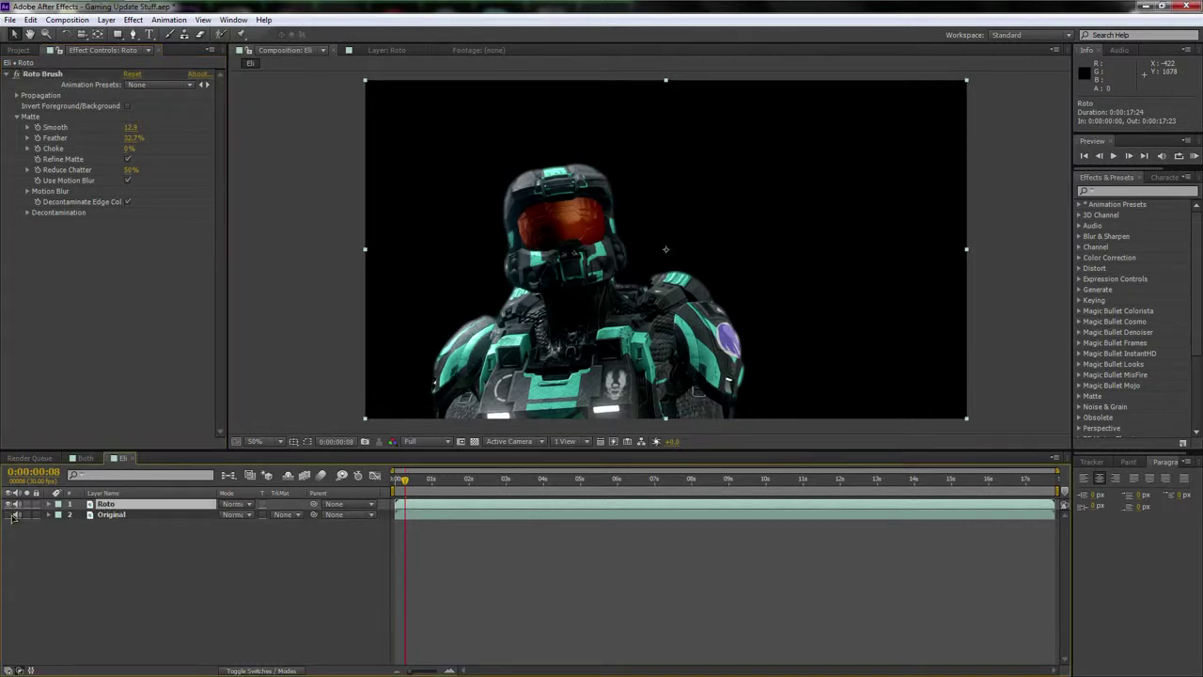
Show the Original layer beneath the Roto layer and apply Camera Lens Blur to it with a blur radius of 13
left_click(32, 515)
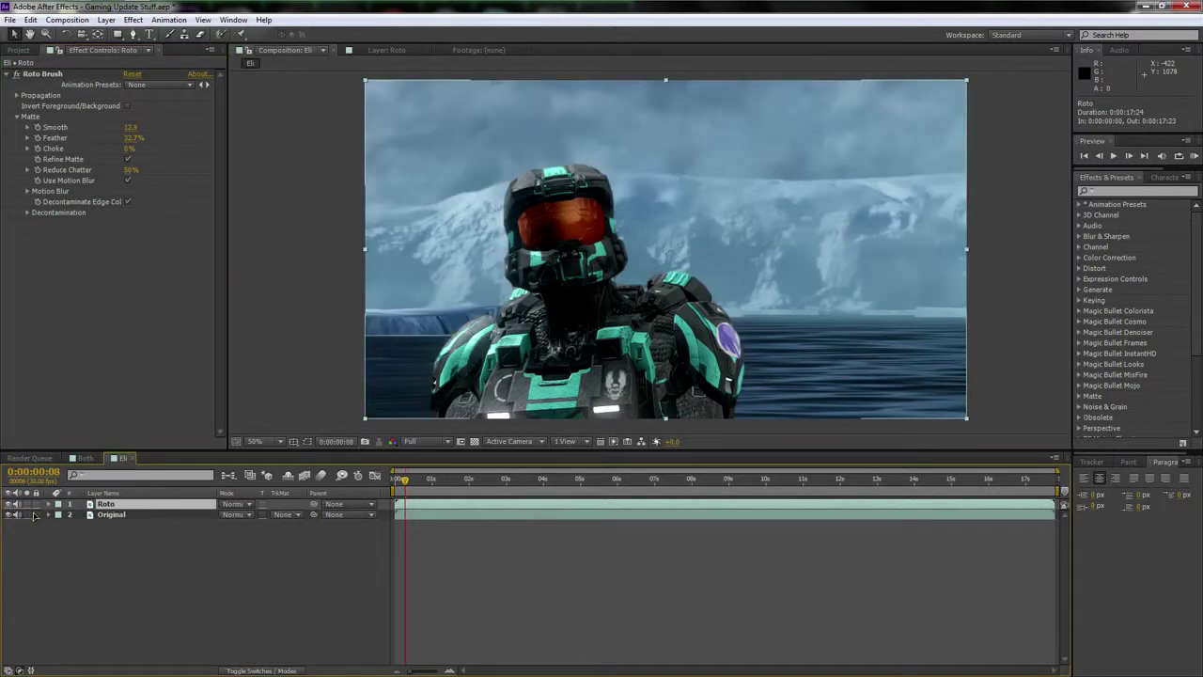
left_click(132, 516)
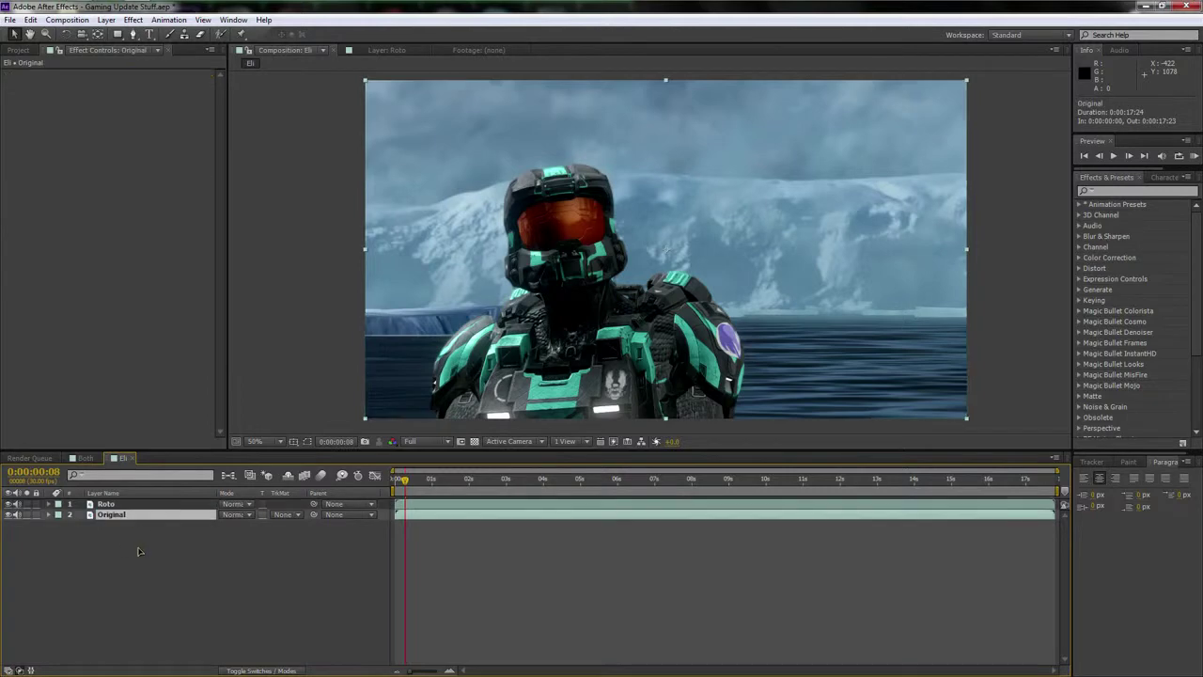
left_click(1112, 193)
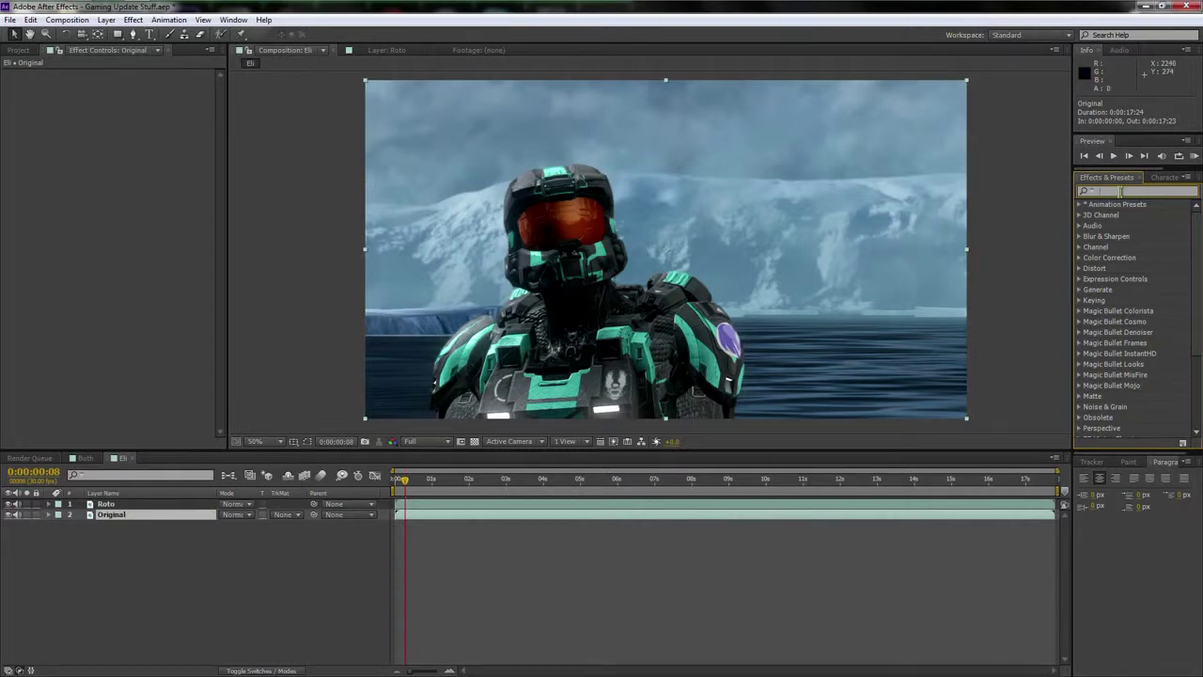
type("blur")
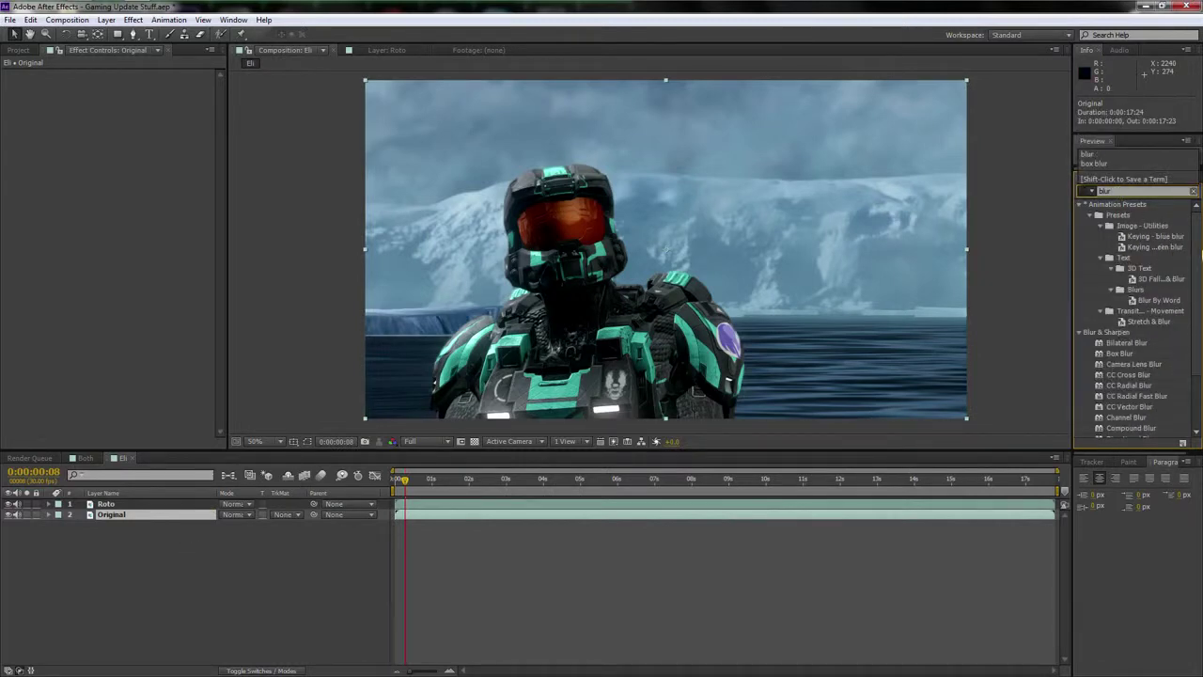
scroll(1191, 320, "down", 3)
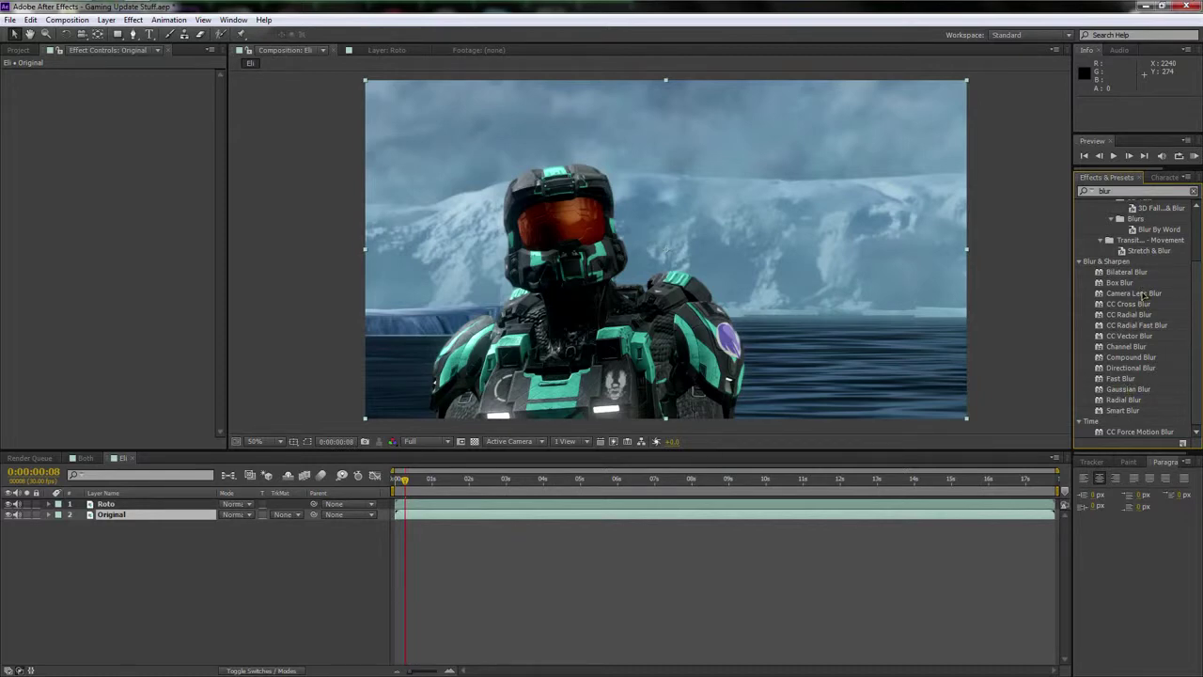
left_click_drag(1134, 295, 136, 515)
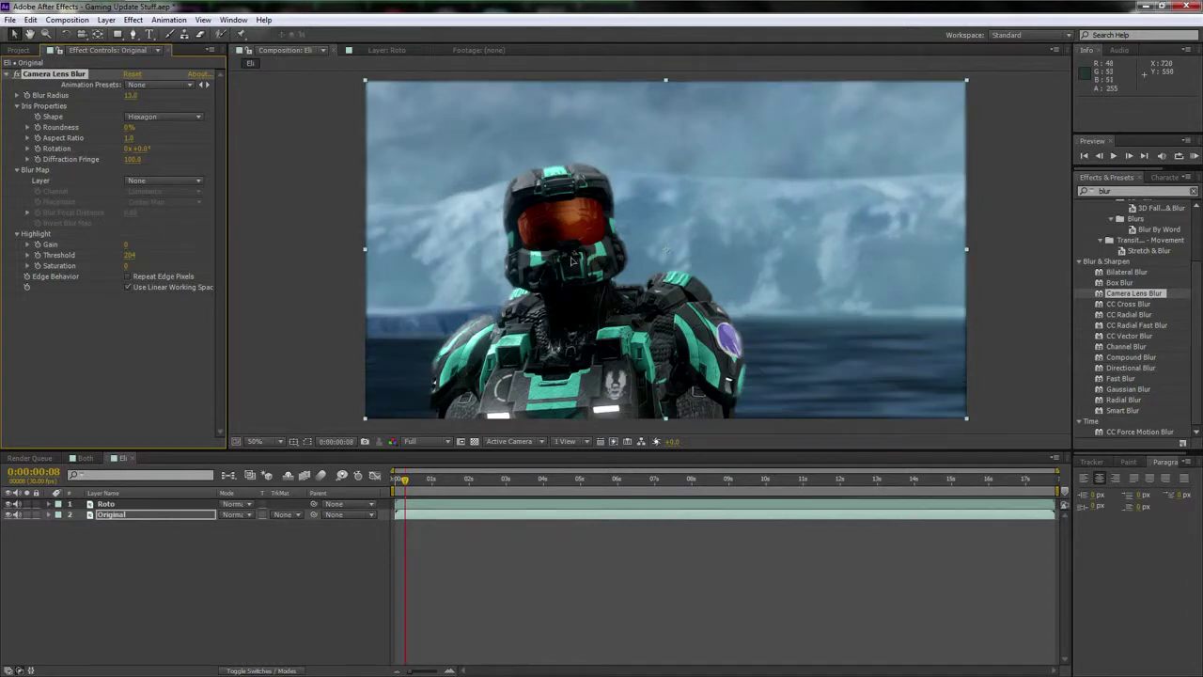
Enable Repeat Edge Pixels on the Original layer's Camera Lens Blur and check the soldier's edges against the blurred background
left_click(127, 277)
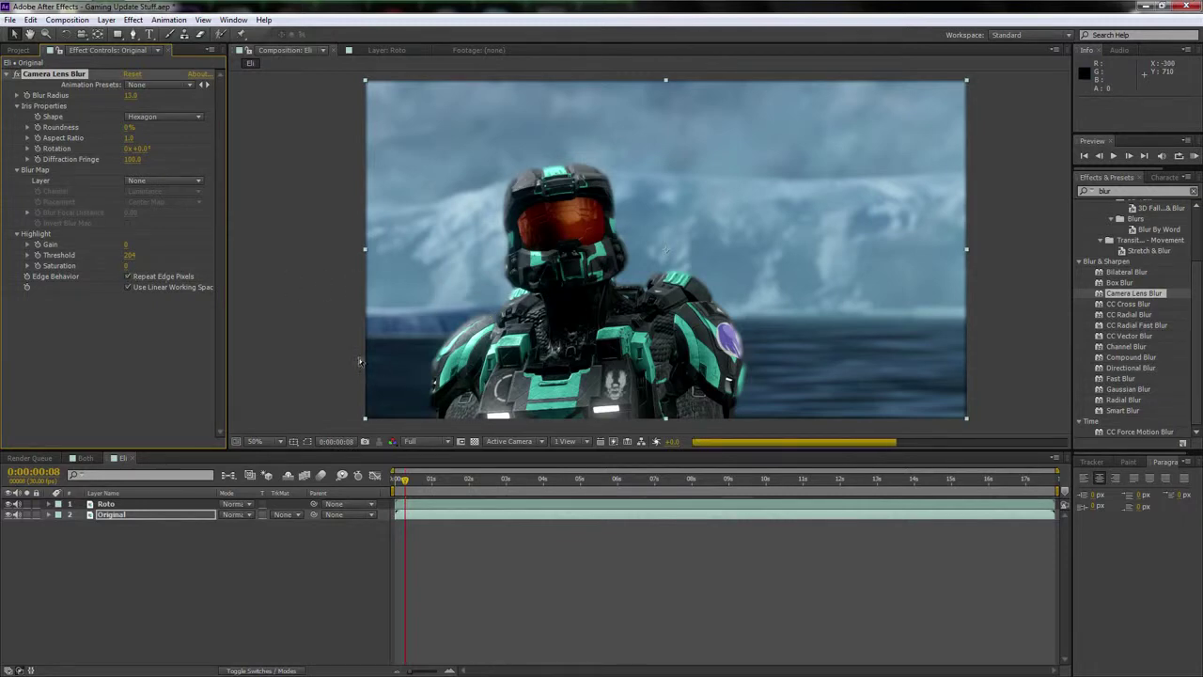
left_click(300, 342)
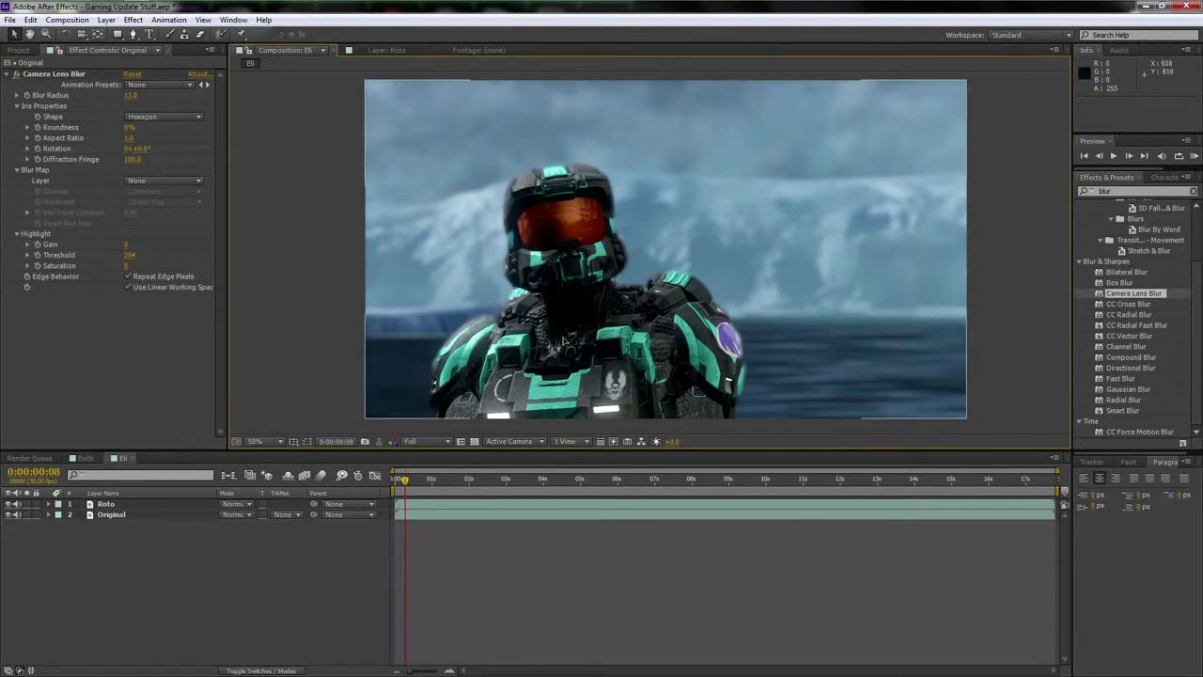
key("slash")
left_click_drag(523, 306, 550, 316)
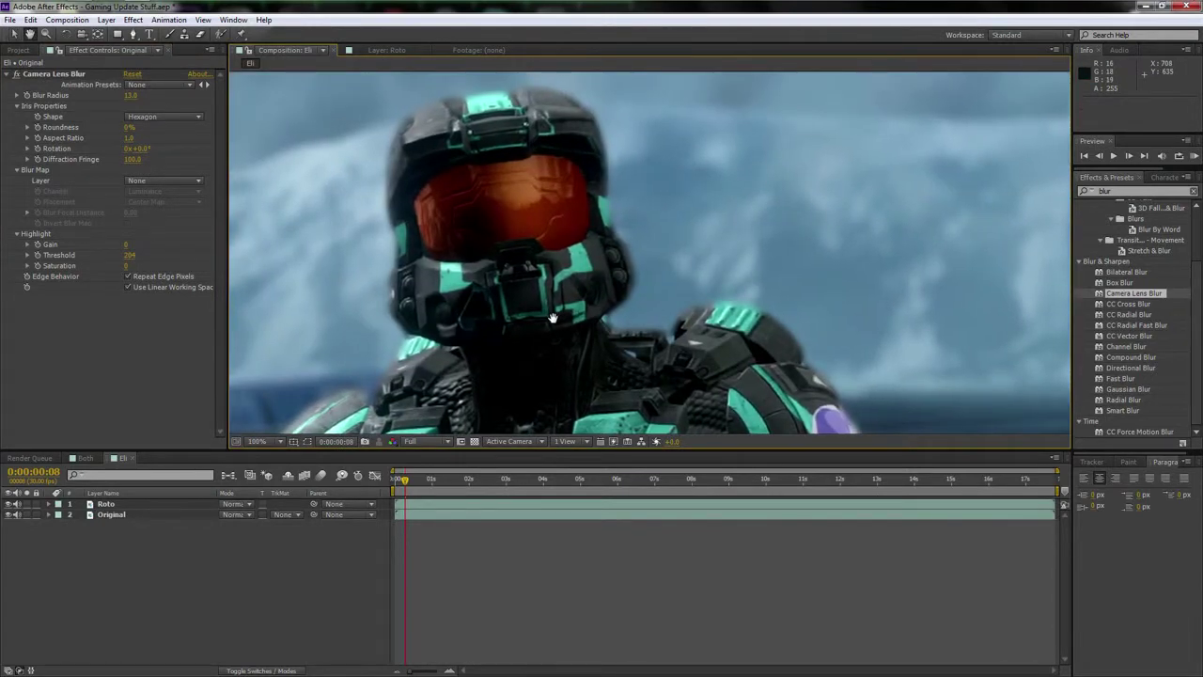
key("comma")
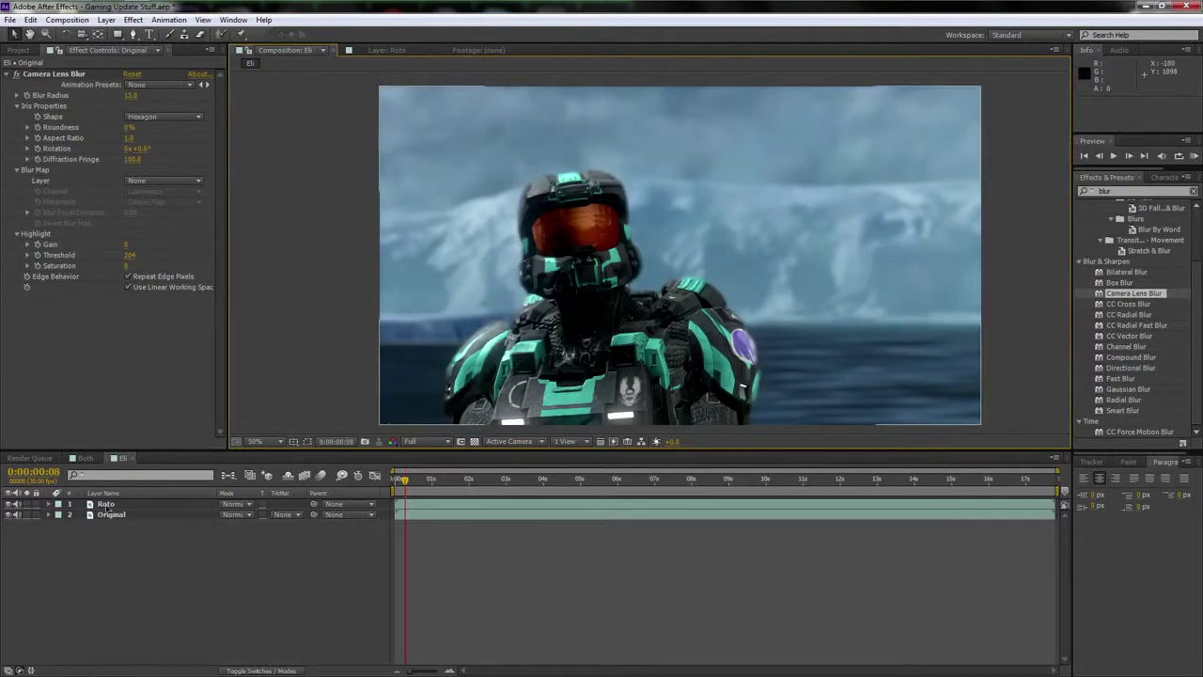
Enlarge the Roto layer, trying scales of 109% and 105% before setting it to 107%
left_click(451, 360)
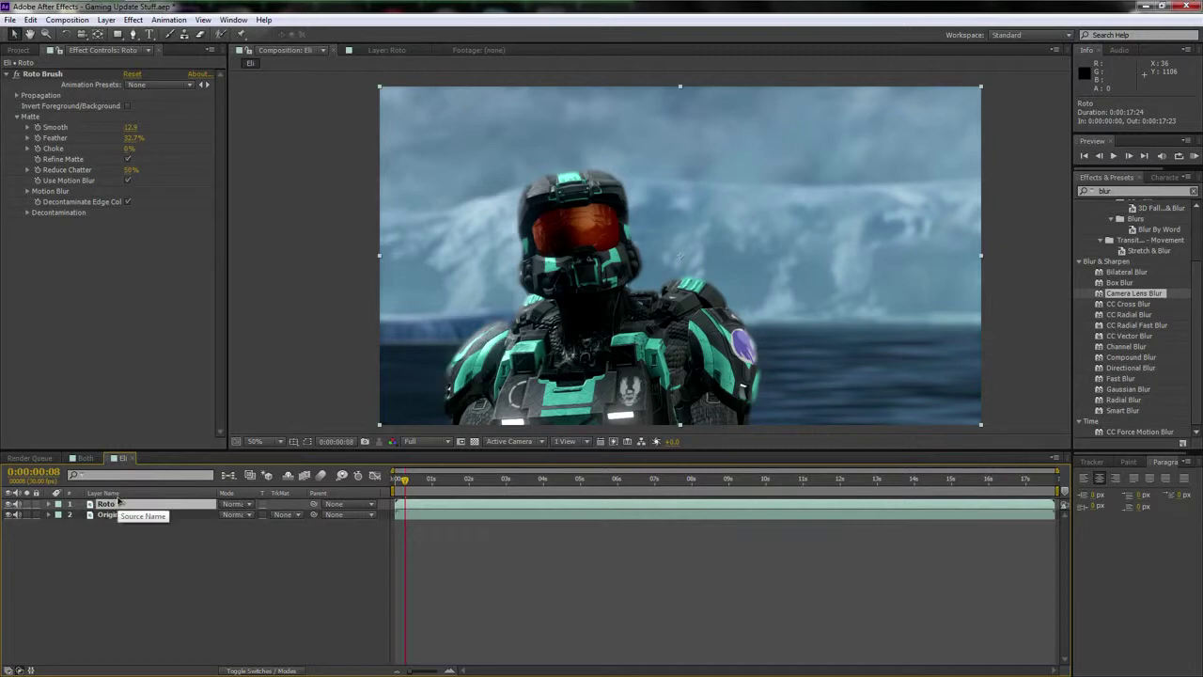
key("s")
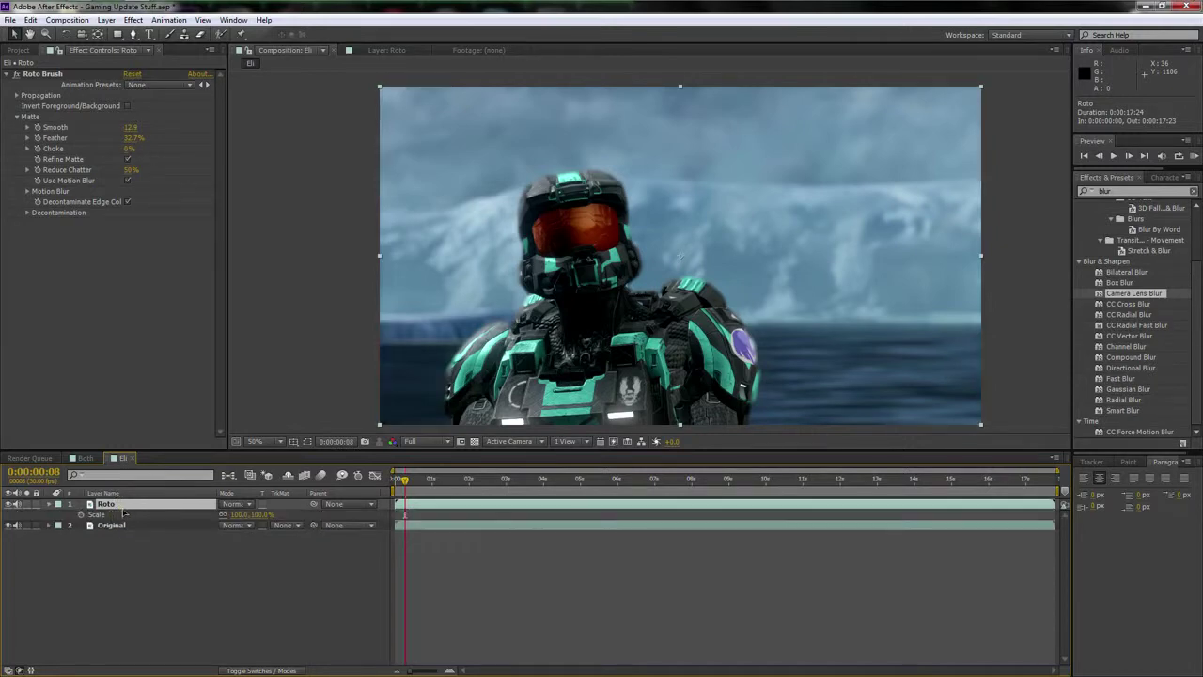
left_click(240, 514)
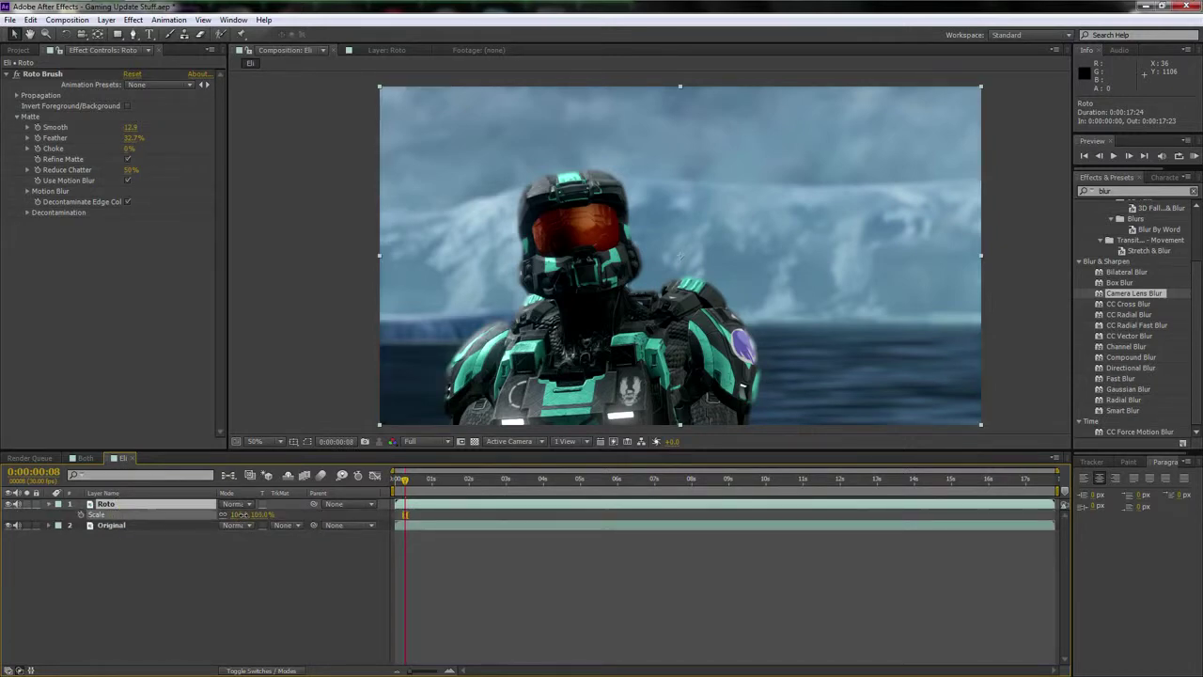
left_click_drag(243, 515, 250, 520)
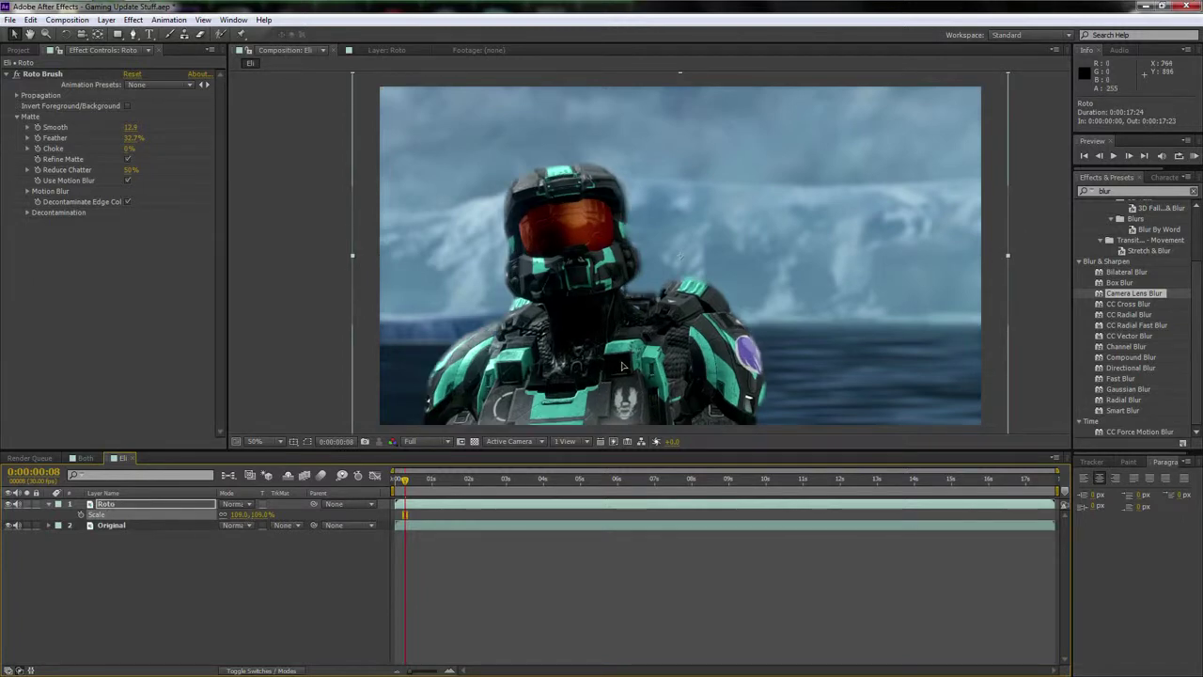
left_click(238, 514)
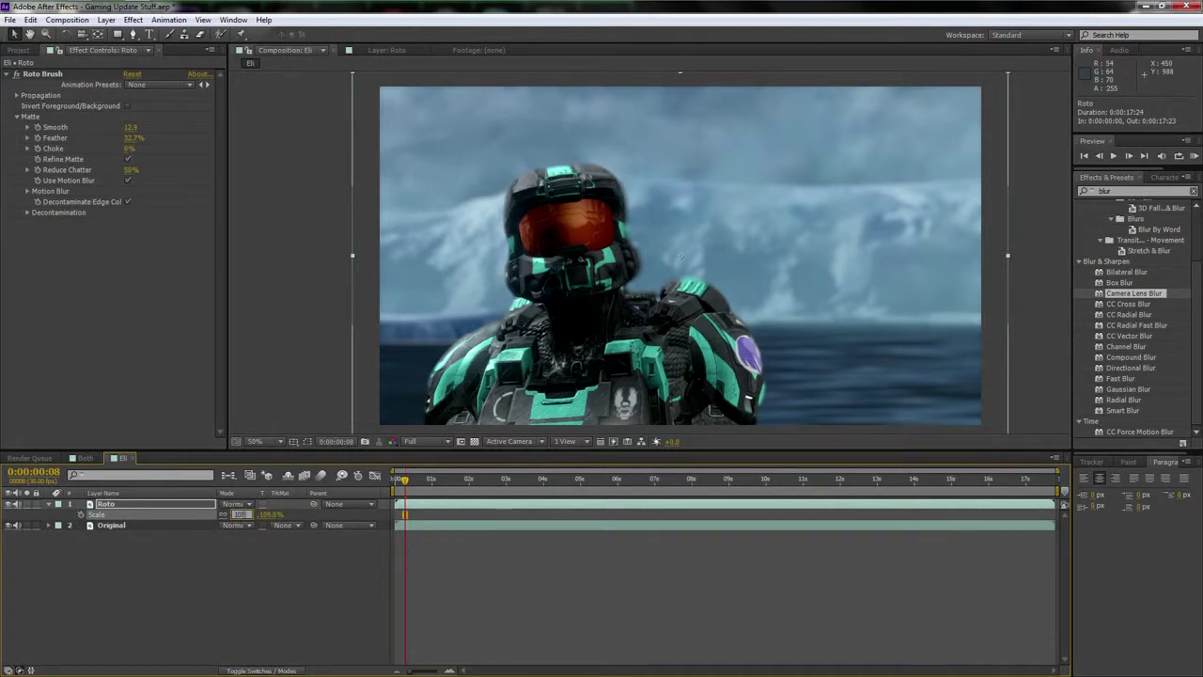
type("105")
key("Return")
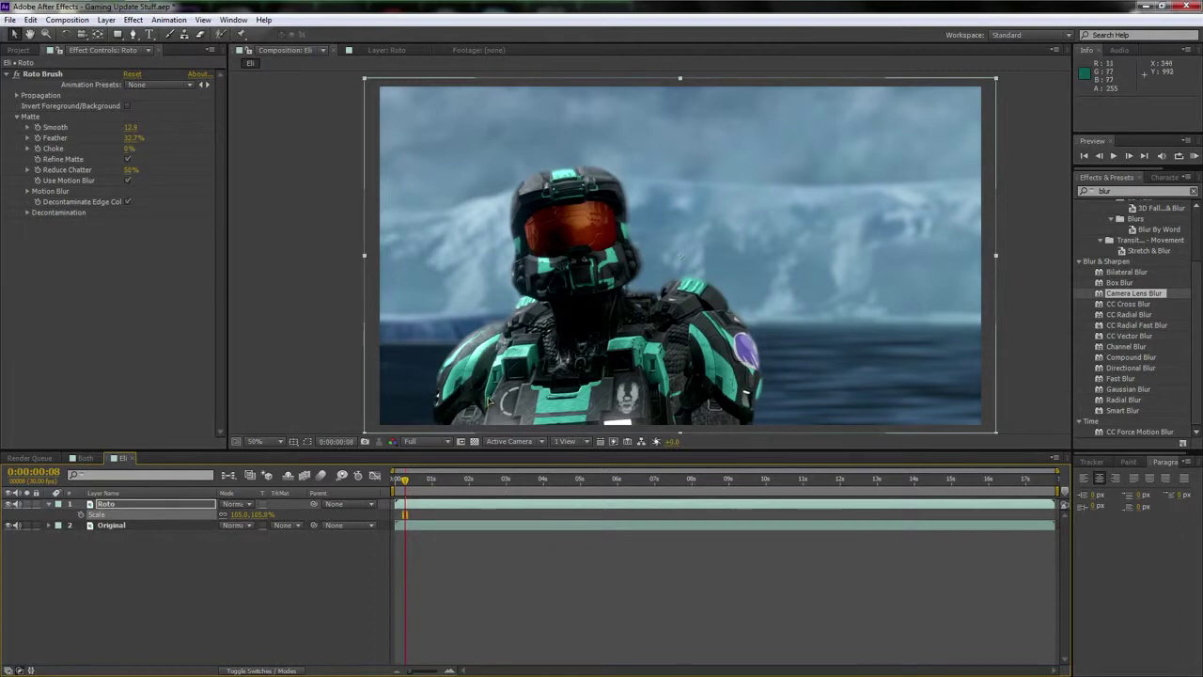
left_click(238, 514)
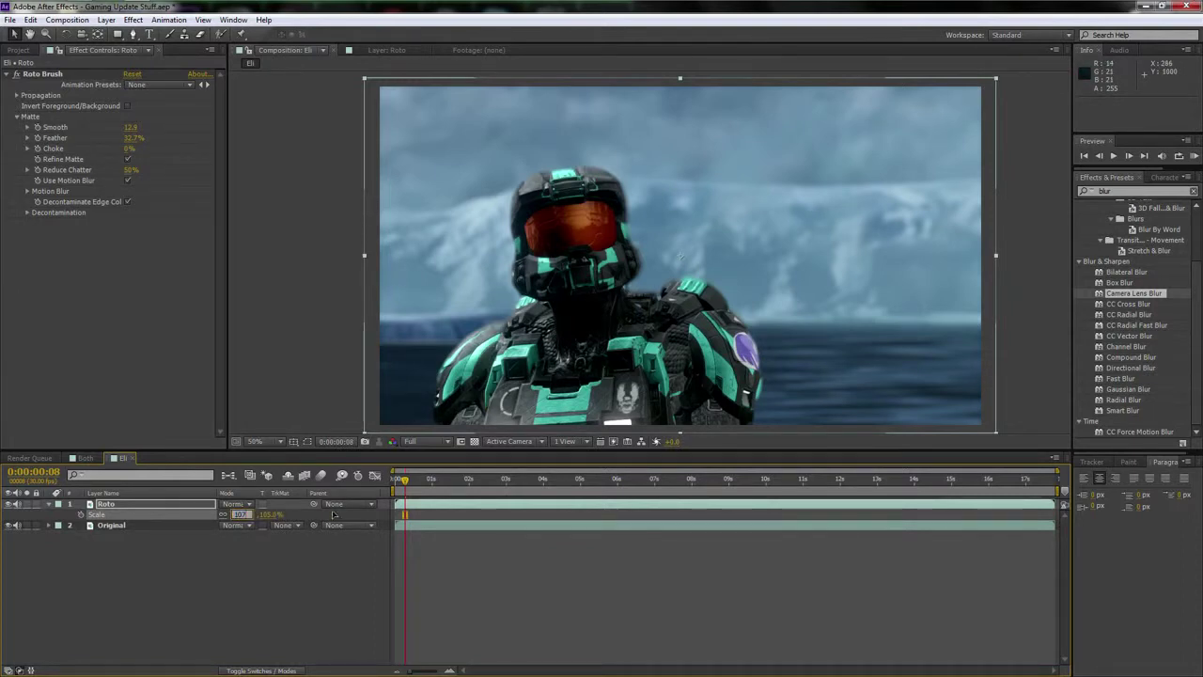
type("107")
key("Return")
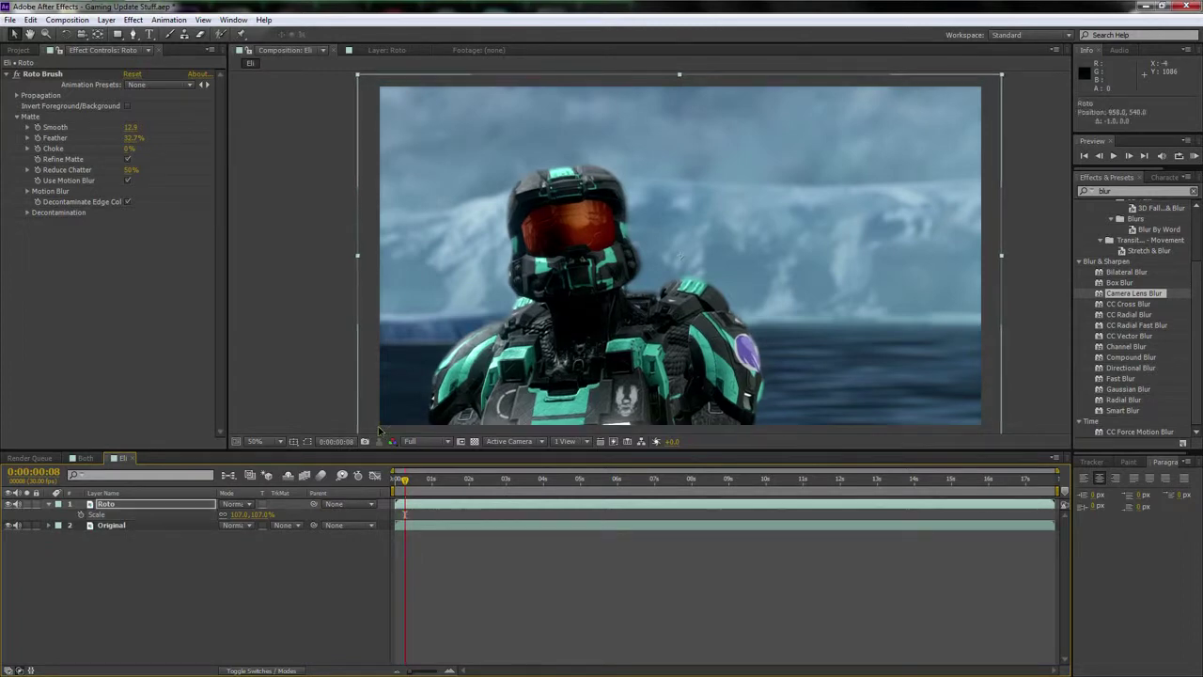
Nudge the enlarged Roto layer slightly right and up to position 966, 520 so the soldier covers the blurred background copy
key("Left")
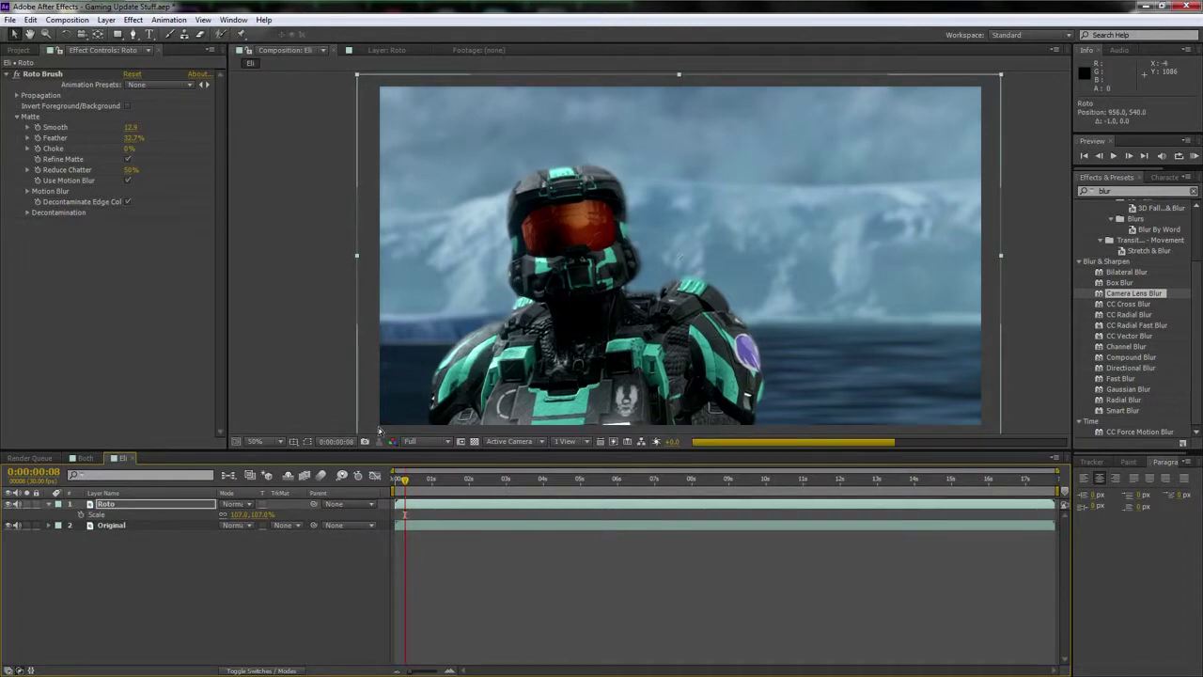
key("Right")
key("Right")
key("Right")
key("Right")
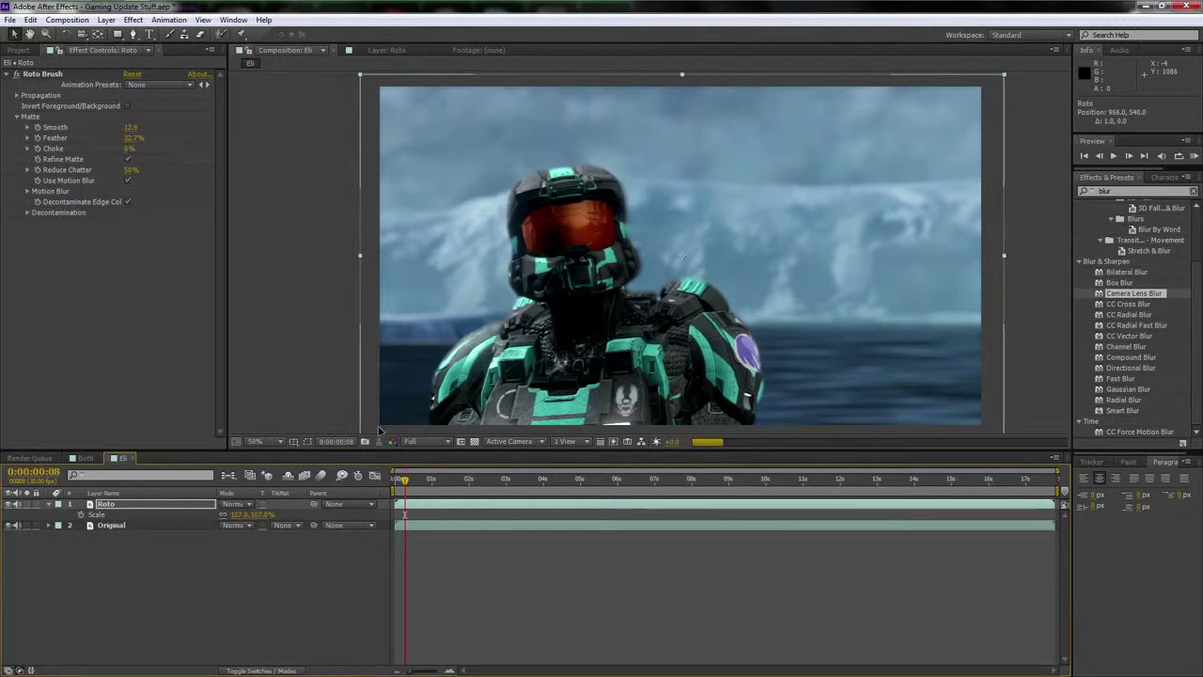
key("Right")
key("Right")
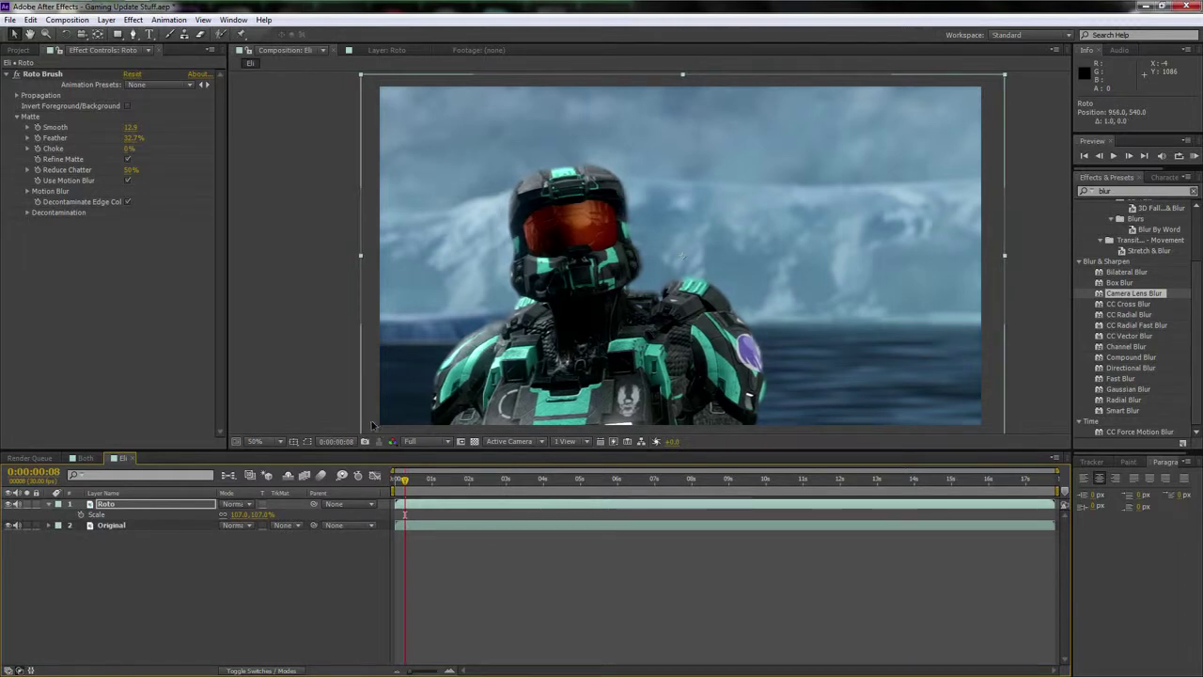
key("Up")
key("Up")
key("Up")
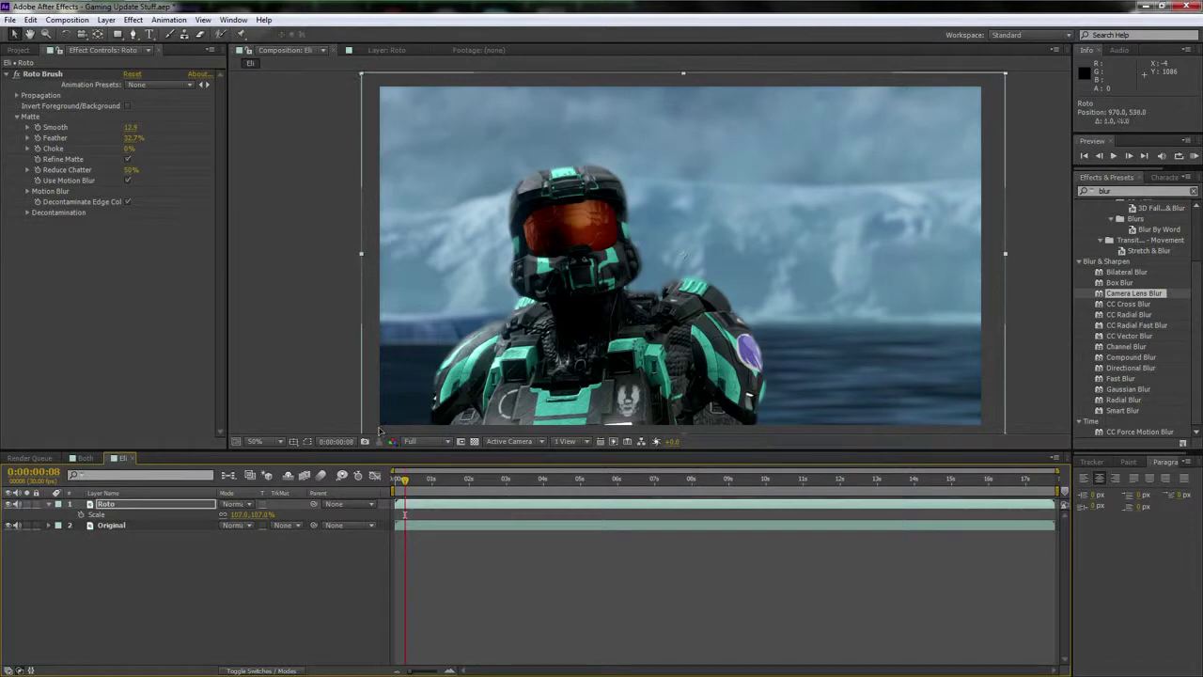
key("Up")
key("Up")
key("Up")
key("Up")
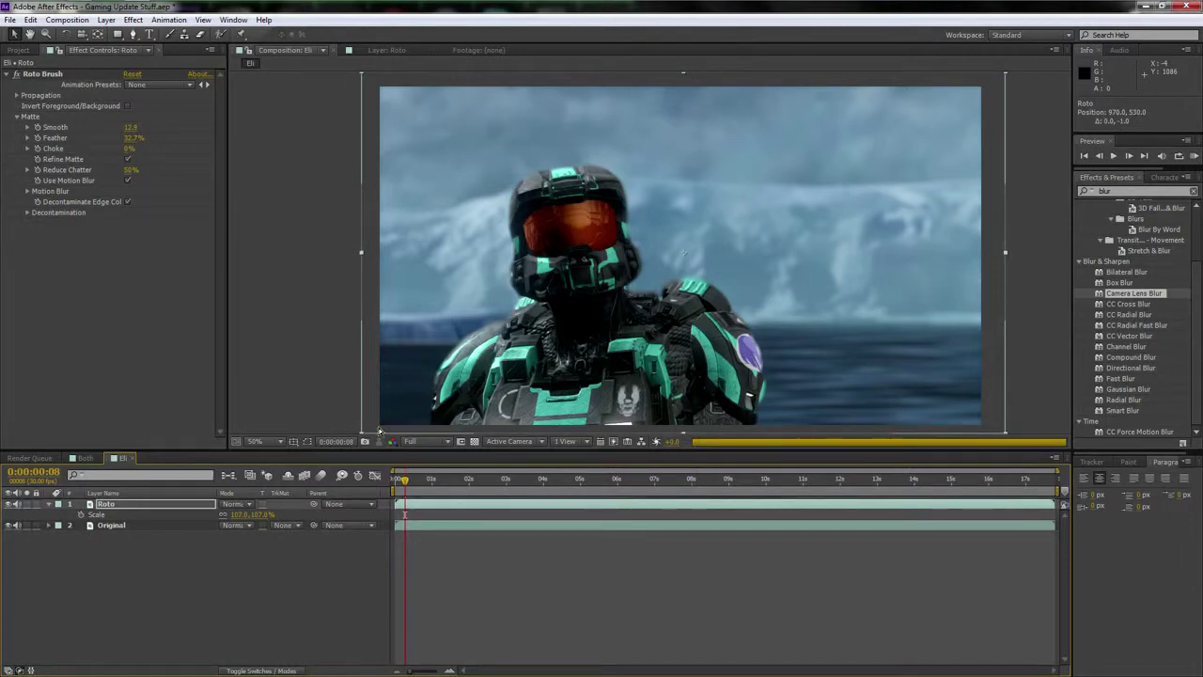
key("Up")
key("Up")
key("Up")
key("Up")
key("Up")
key("Up")
key("Up")
key("Up")
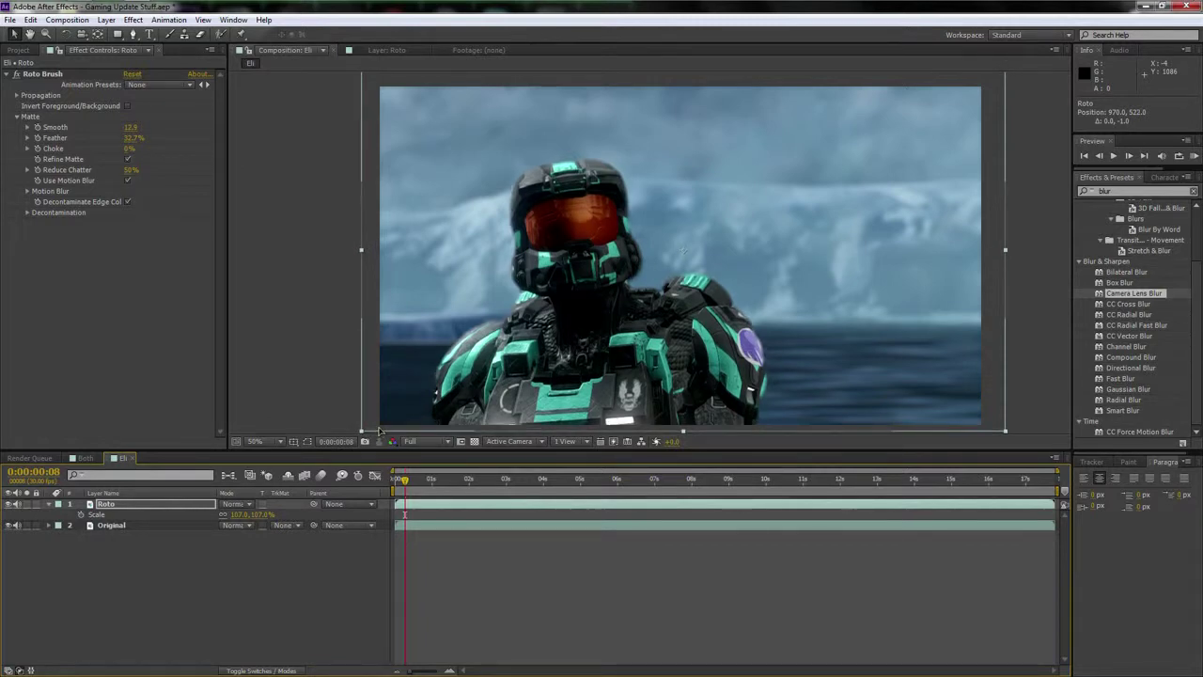
key("Left")
key("Left")
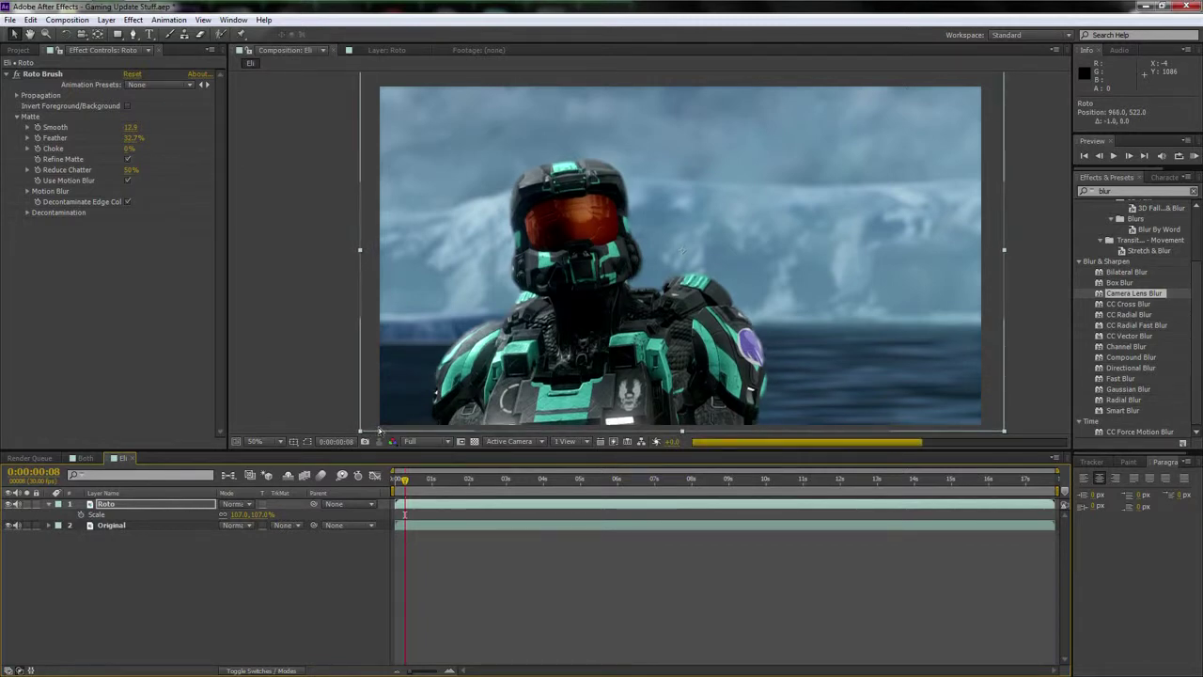
key("Up")
key("Up")
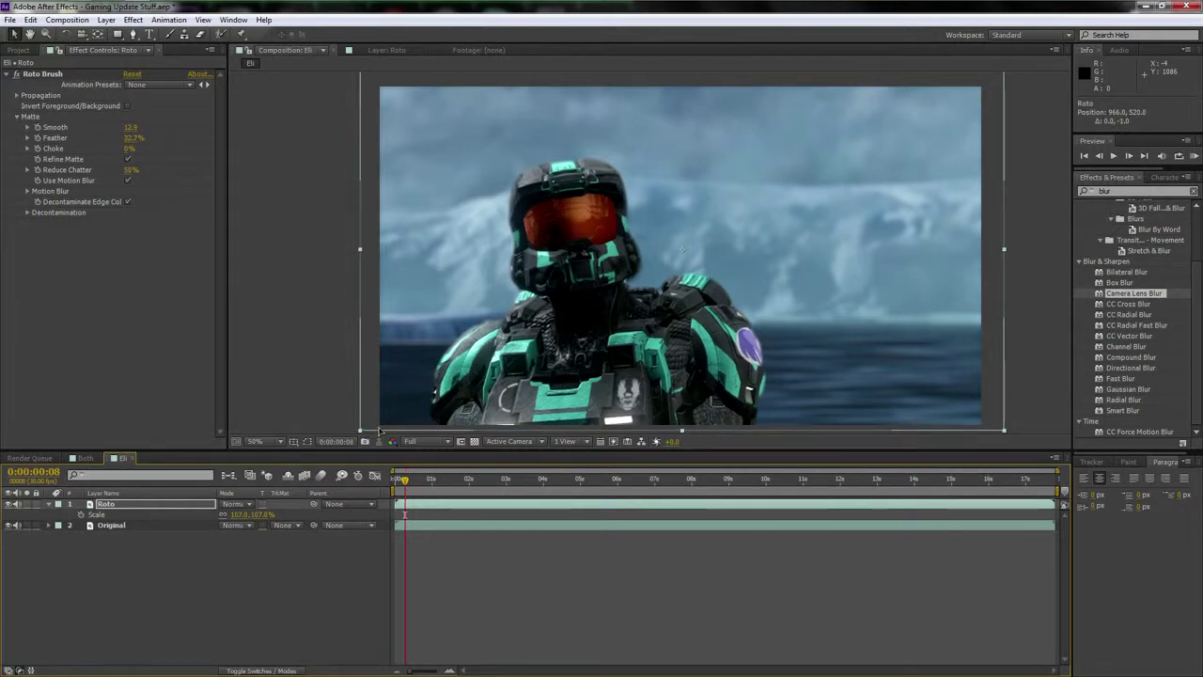
left_click(129, 505)
left_click(241, 515)
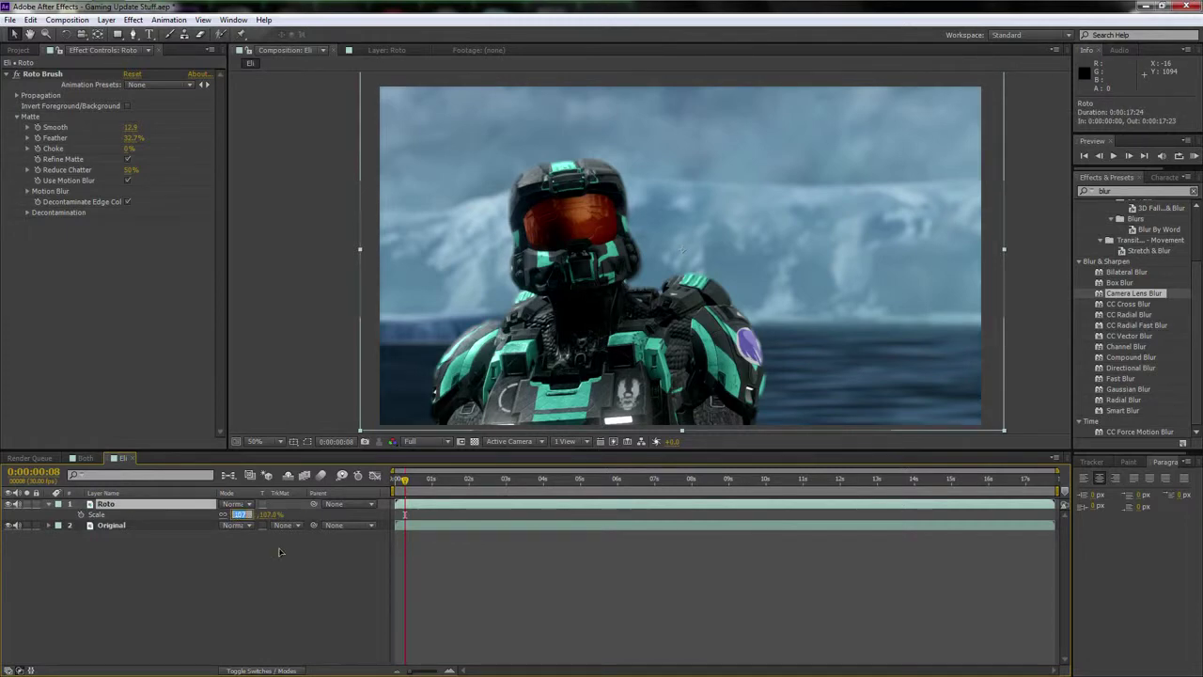
left_click(277, 553)
Compare the soldier cutout's edges up close with the Original background layer hidden and shown
scroll(449, 409, "up", 3)
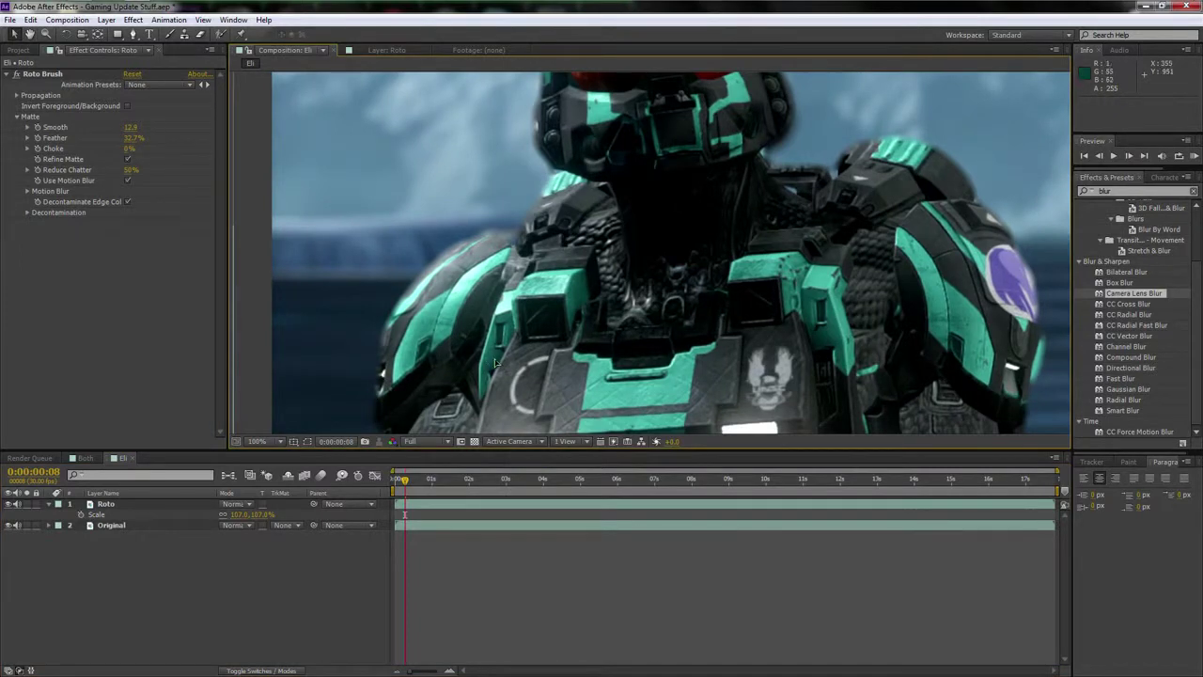
left_click(9, 528)
left_click(8, 528)
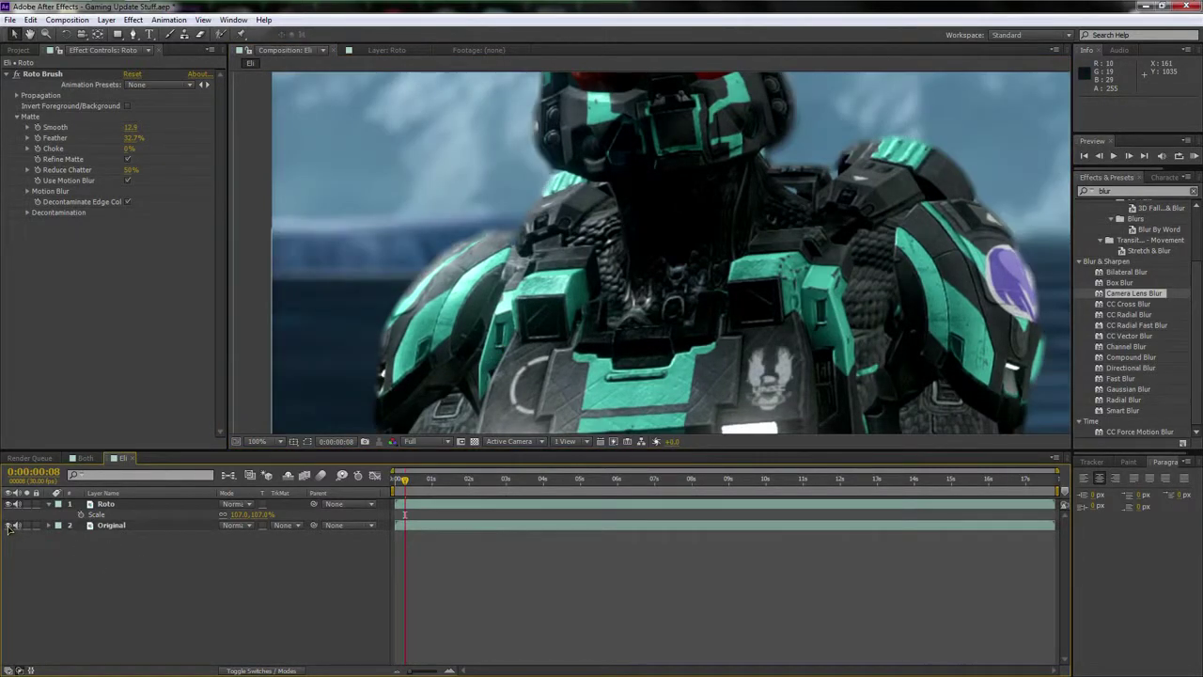
left_click(8, 528)
left_click(9, 528)
left_click(8, 528)
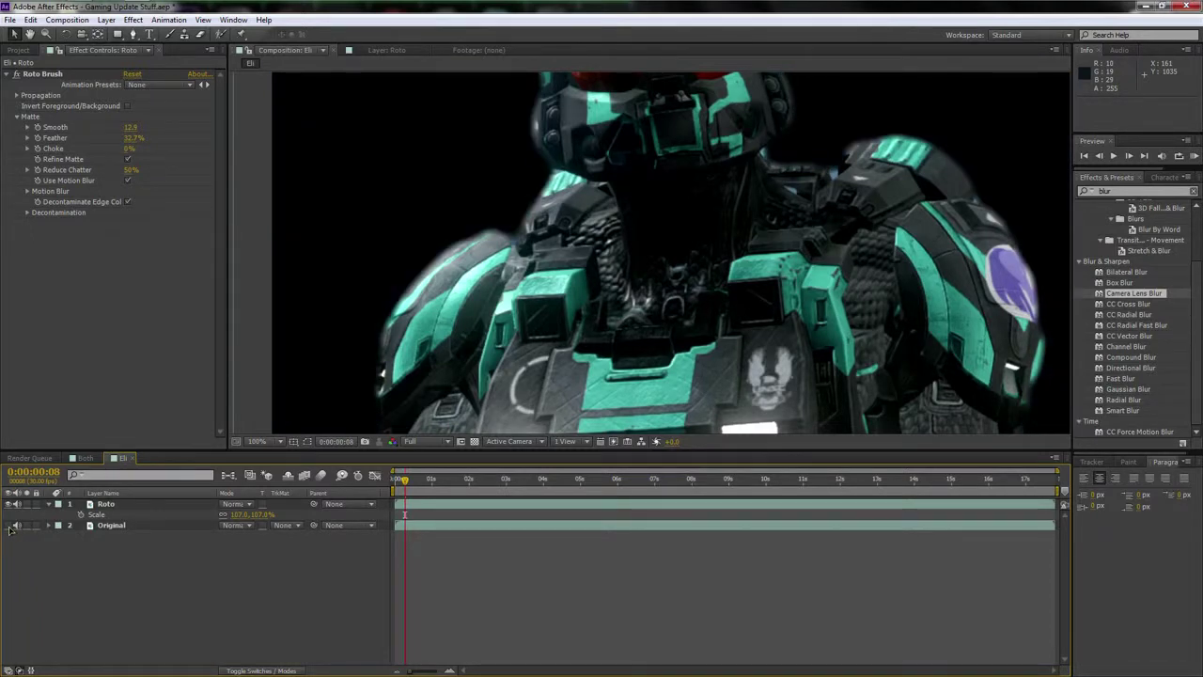
left_click(9, 528)
Lower the Roto Brush matte's Smooth to 10.8 and Feather to 25.6%, checking the soldier's edges up close
scroll(616, 411, "down", 2)
left_click_drag(617, 411, 522, 346)
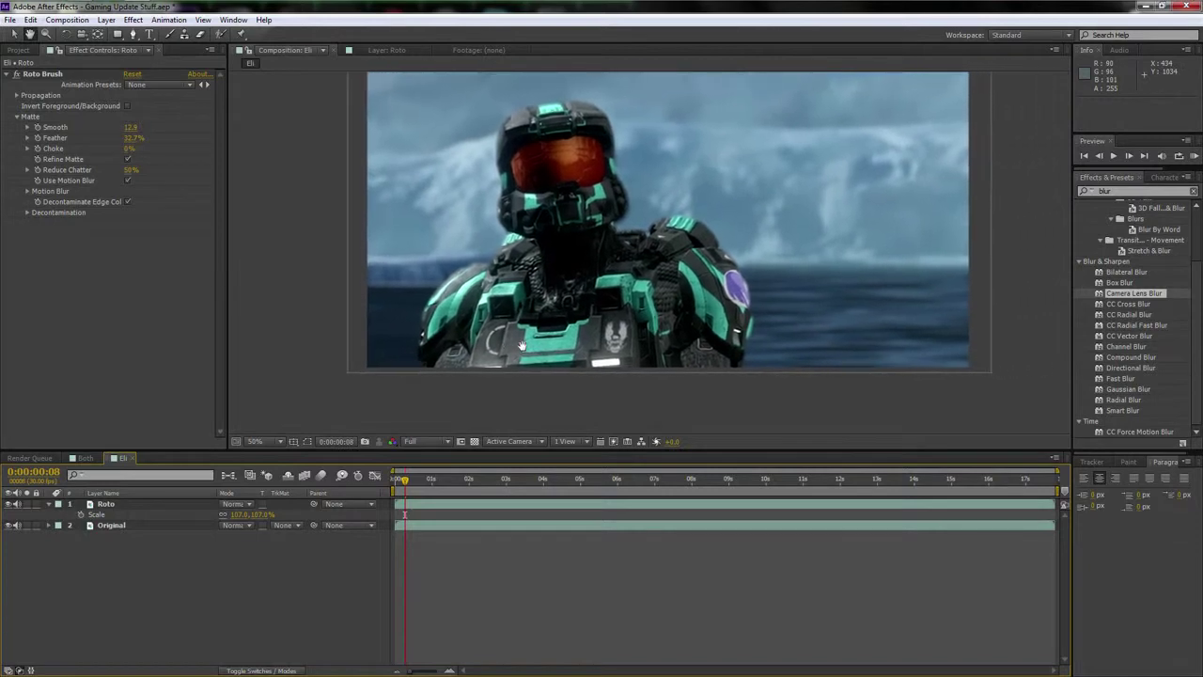
scroll(648, 247, "up", 2)
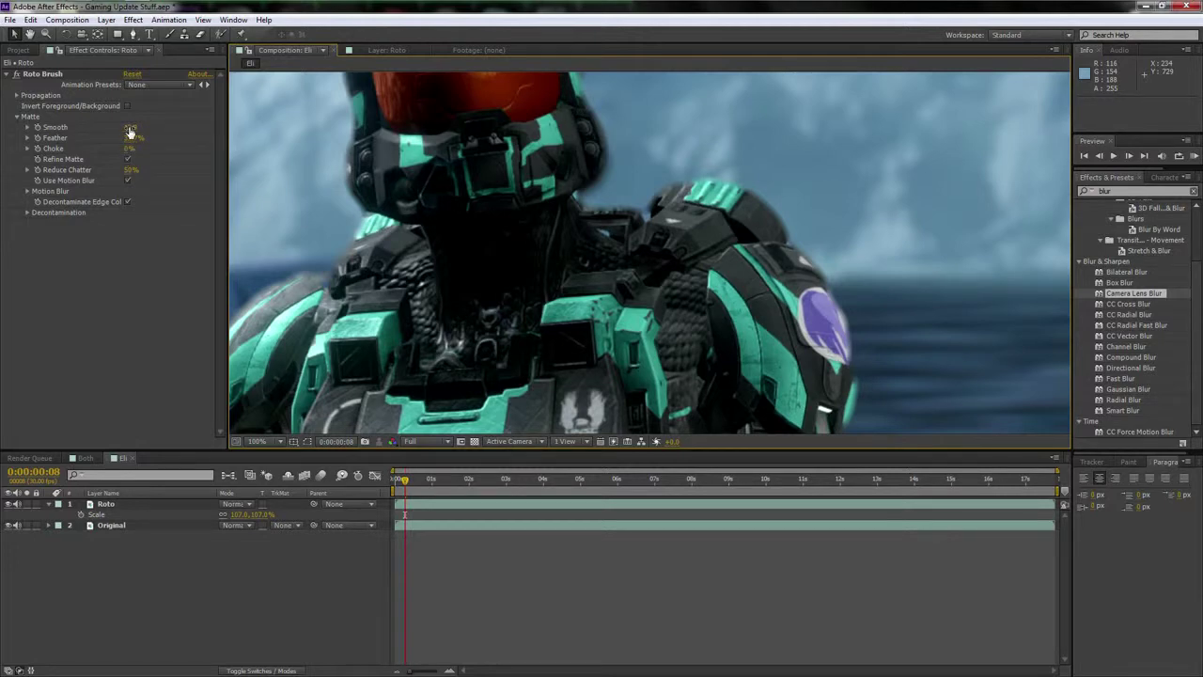
left_click_drag(130, 128, 122, 136)
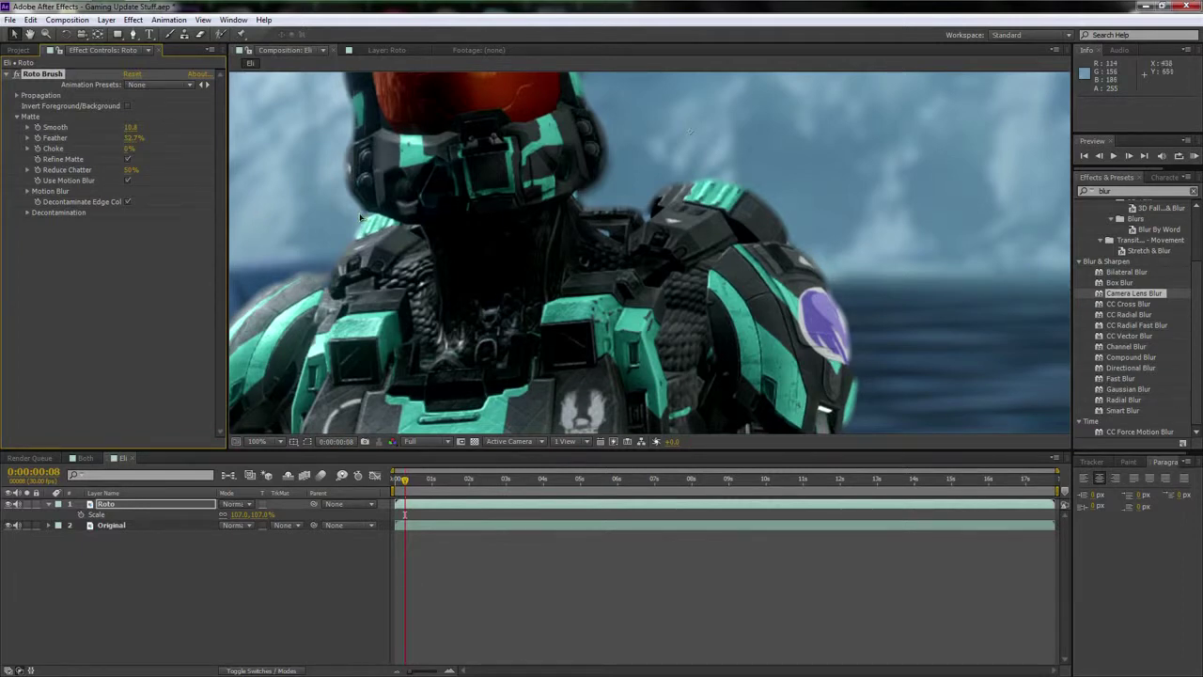
scroll(395, 212, "down", 2)
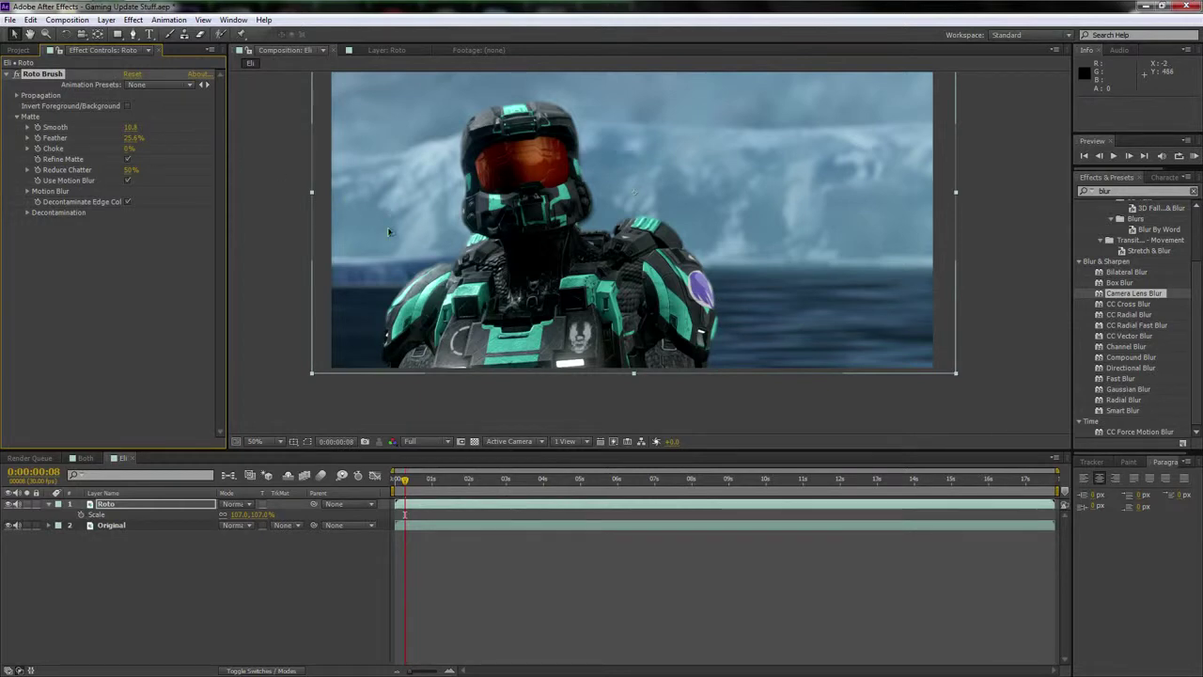
scroll(388, 231, "up", 2)
left_click_drag(395, 226, 453, 226)
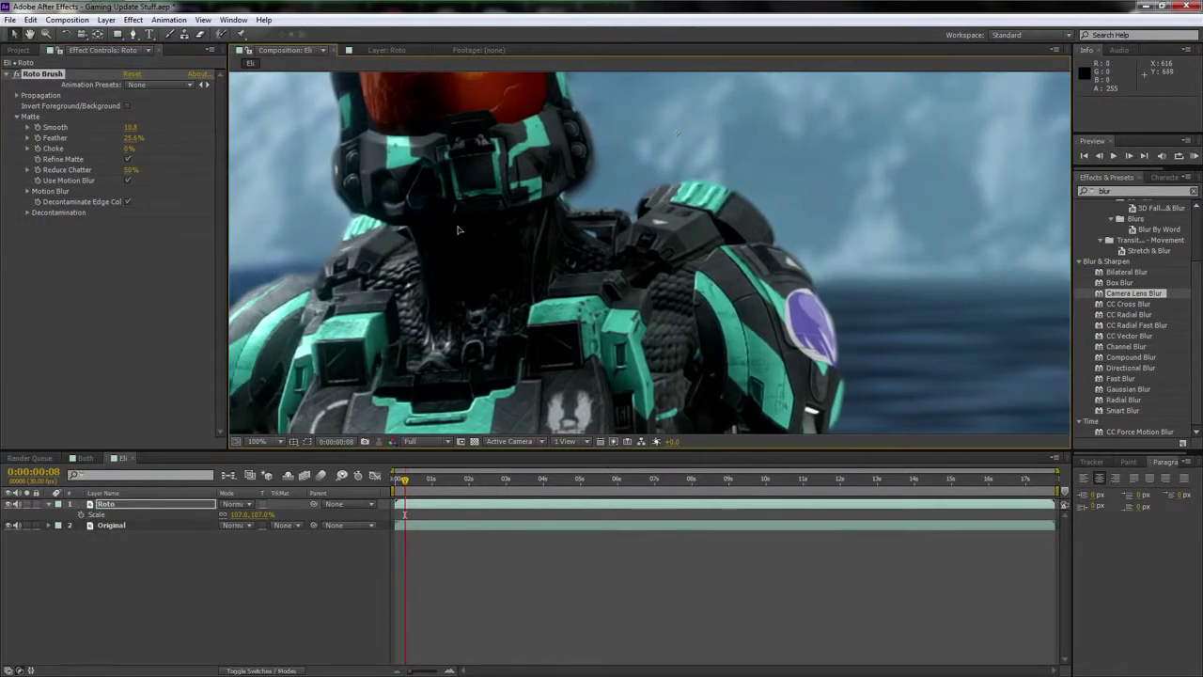
Nudge the Roto layer to position 968, 520 and compare the composite with the Roto layer hidden and shown
scroll(457, 225, "down", 2)
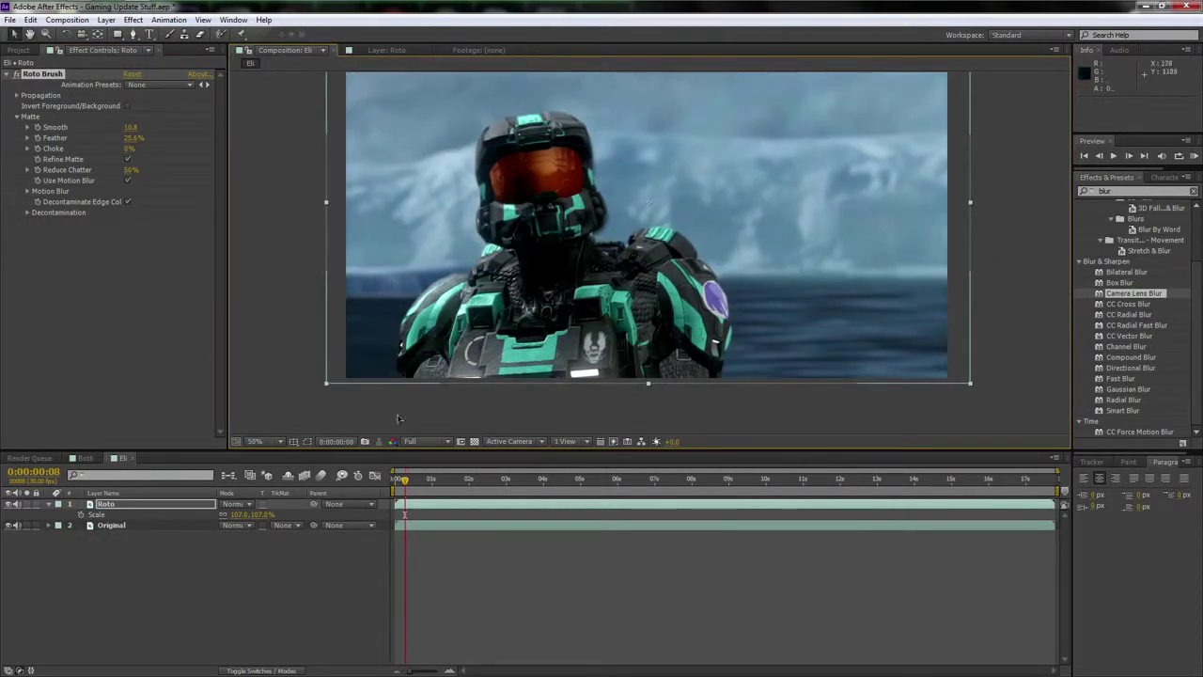
left_click(113, 507)
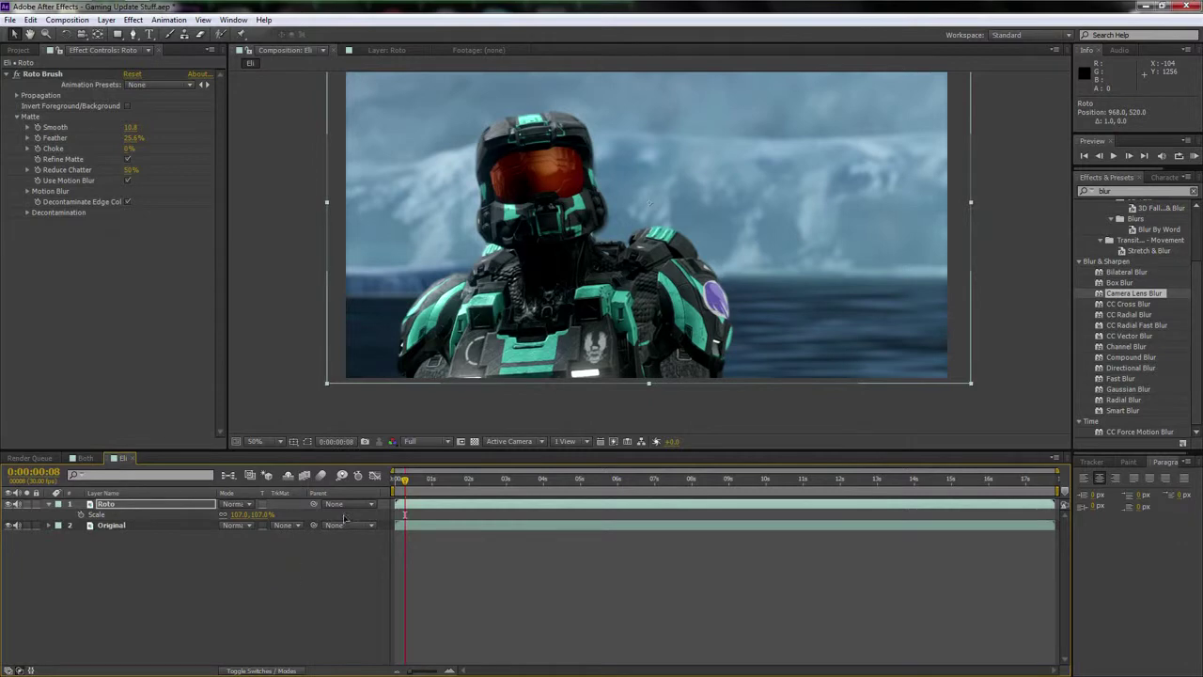
left_click(12, 504)
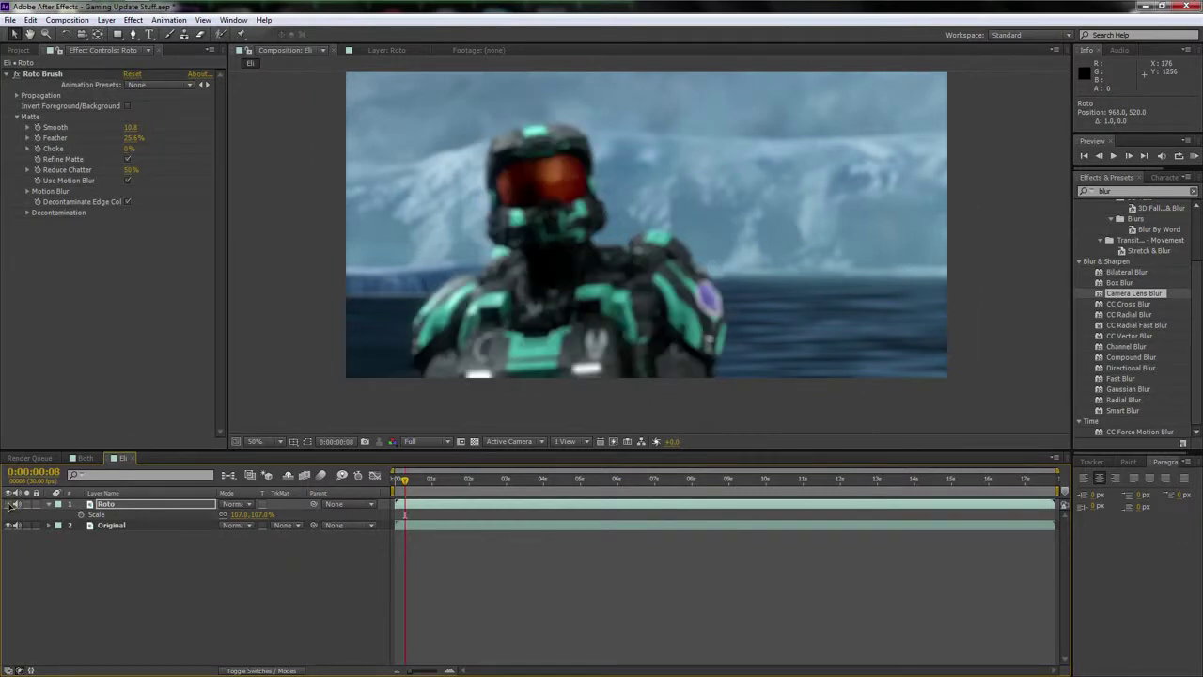
left_click(11, 505)
left_click(11, 505)
left_click(11, 504)
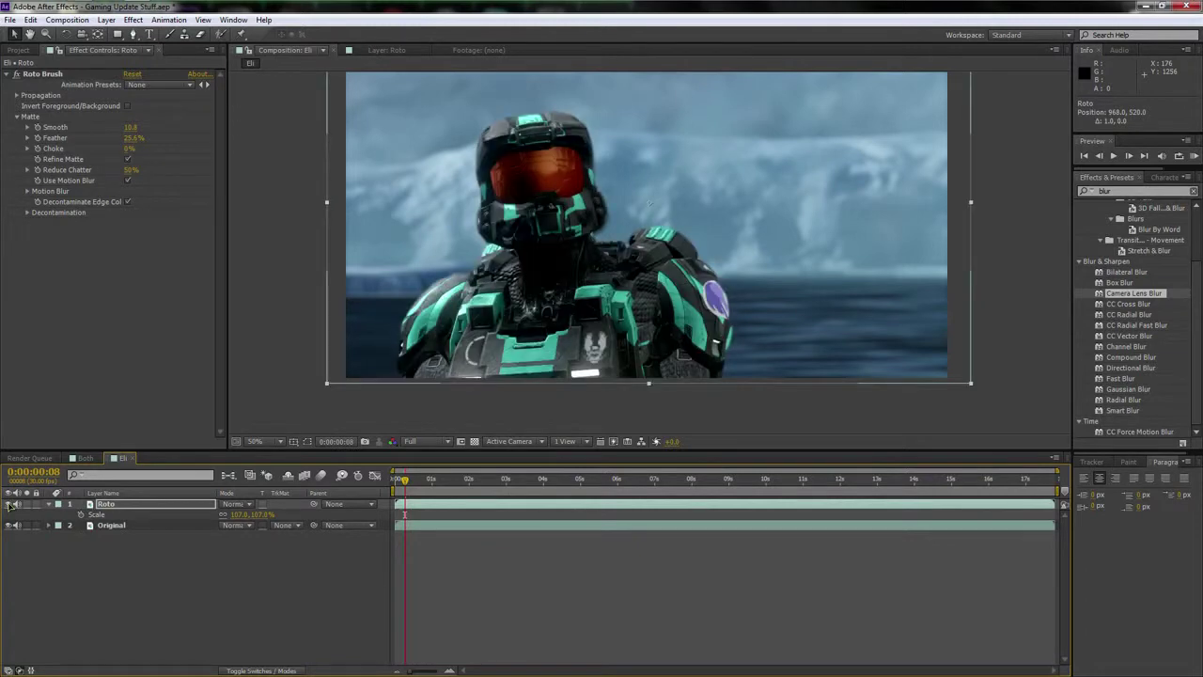
left_click(11, 505)
left_click(11, 505)
left_click(11, 504)
left_click(11, 505)
left_click(12, 504)
left_click(11, 504)
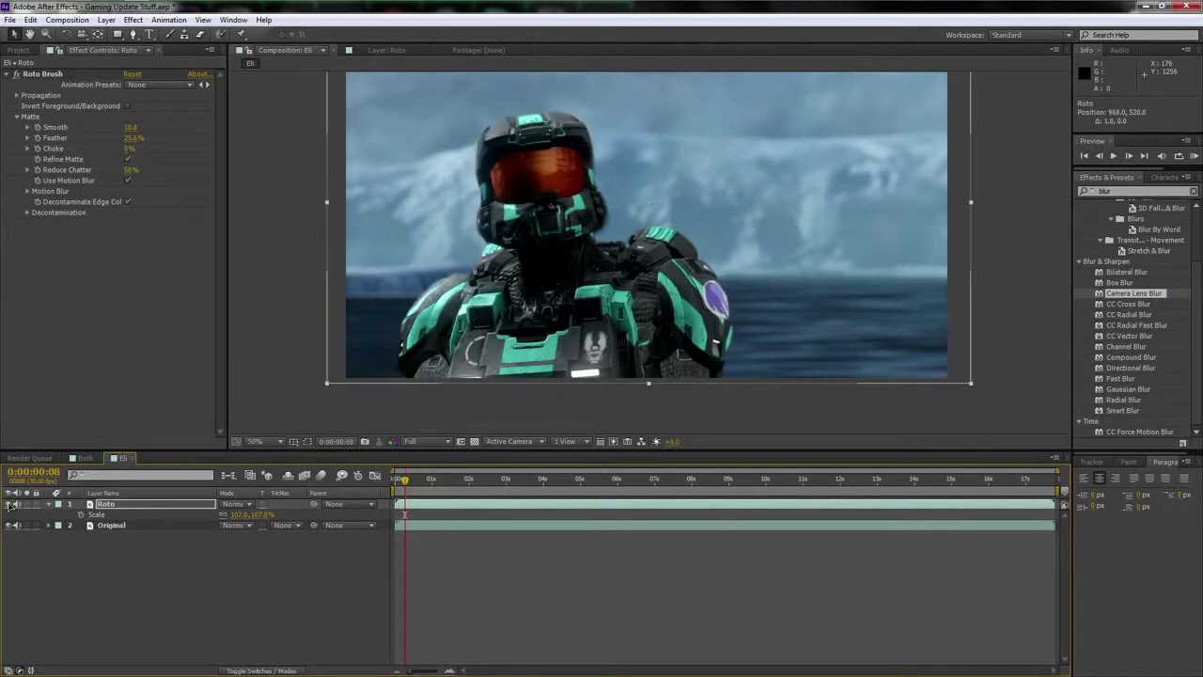
left_click(192, 573)
left_click_drag(655, 253, 599, 303)
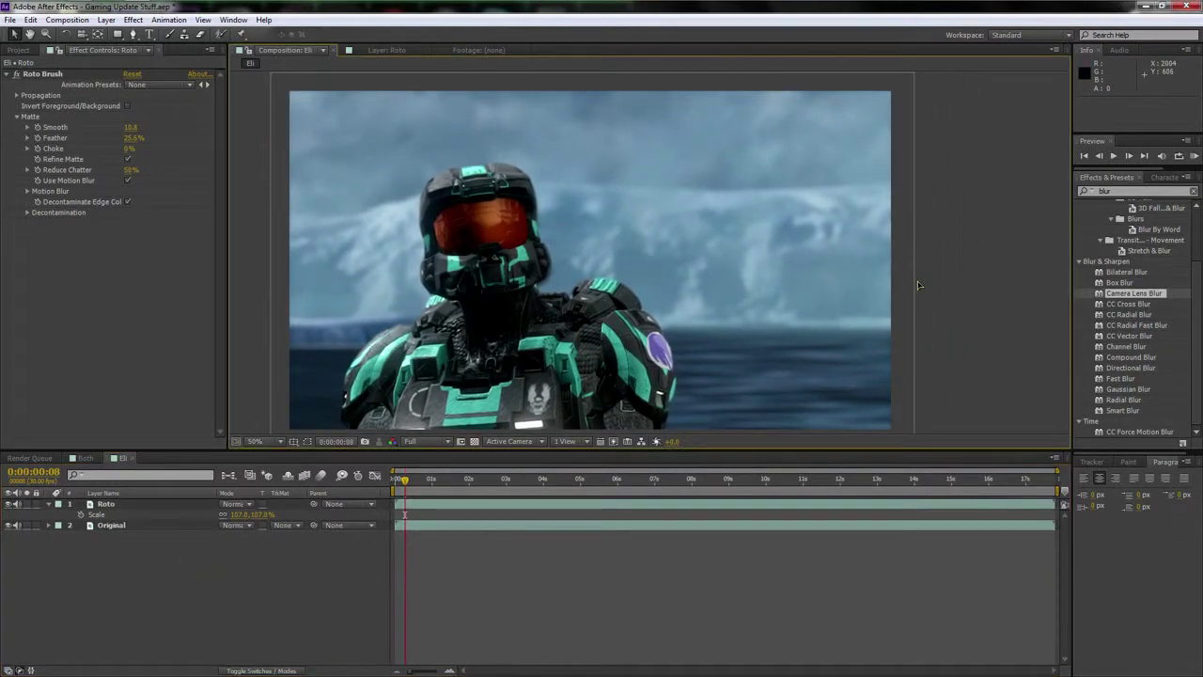
scroll(627, 312, "up", 1)
left_click_drag(623, 313, 795, 318)
scroll(786, 317, "down", 1)
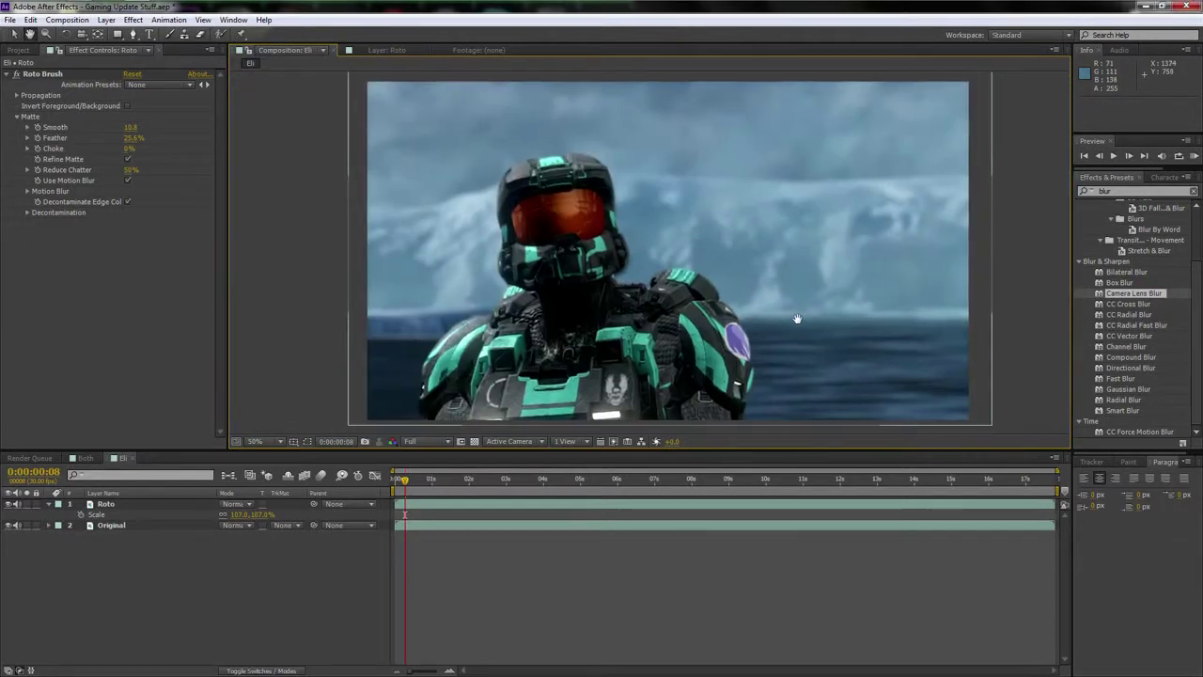
scroll(795, 320, "up", 1)
left_click_drag(687, 325, 738, 319)
scroll(698, 324, "down", 1)
key("v")
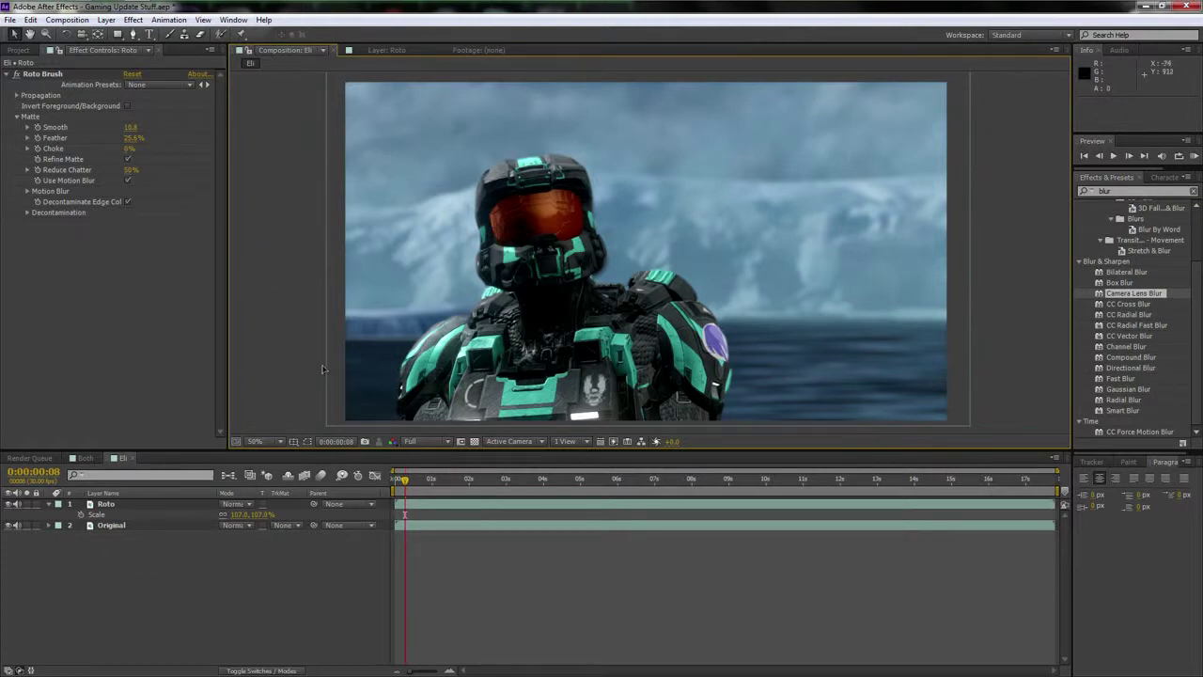
Copy The Look adjustment layer from the Both composition and paste it above the Roto layer in the Eli composition
left_click(49, 507)
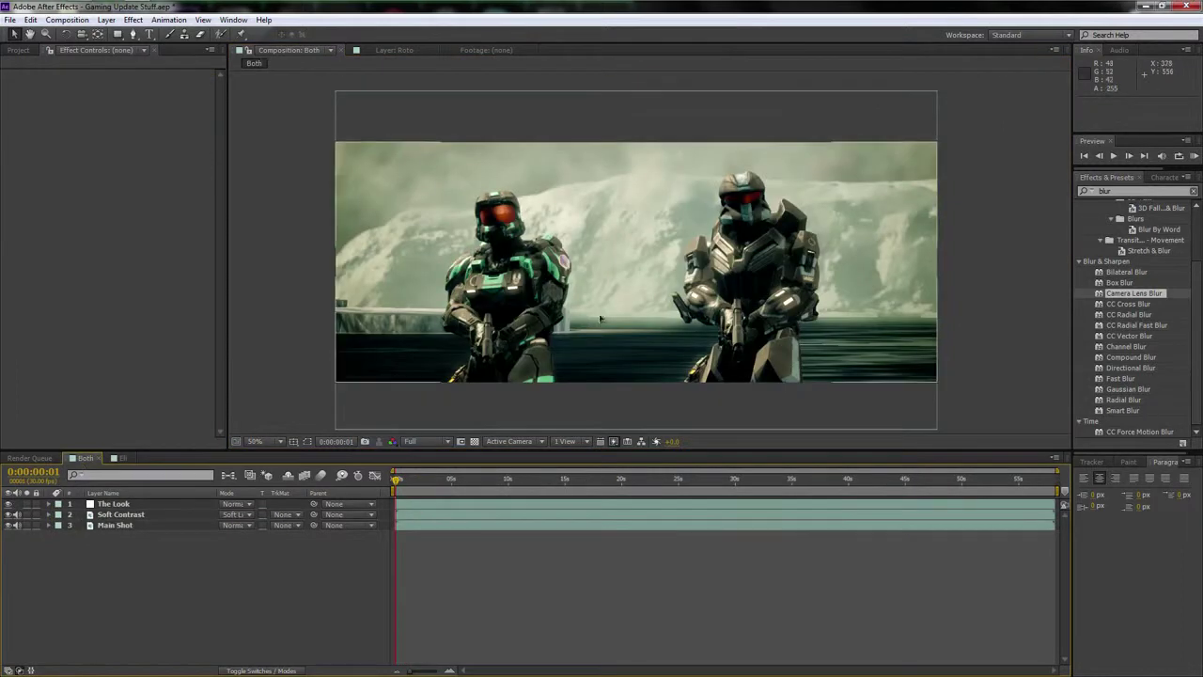
scroll(578, 321, "up", 2)
left_click_drag(579, 321, 613, 313)
scroll(613, 316, "down", 2)
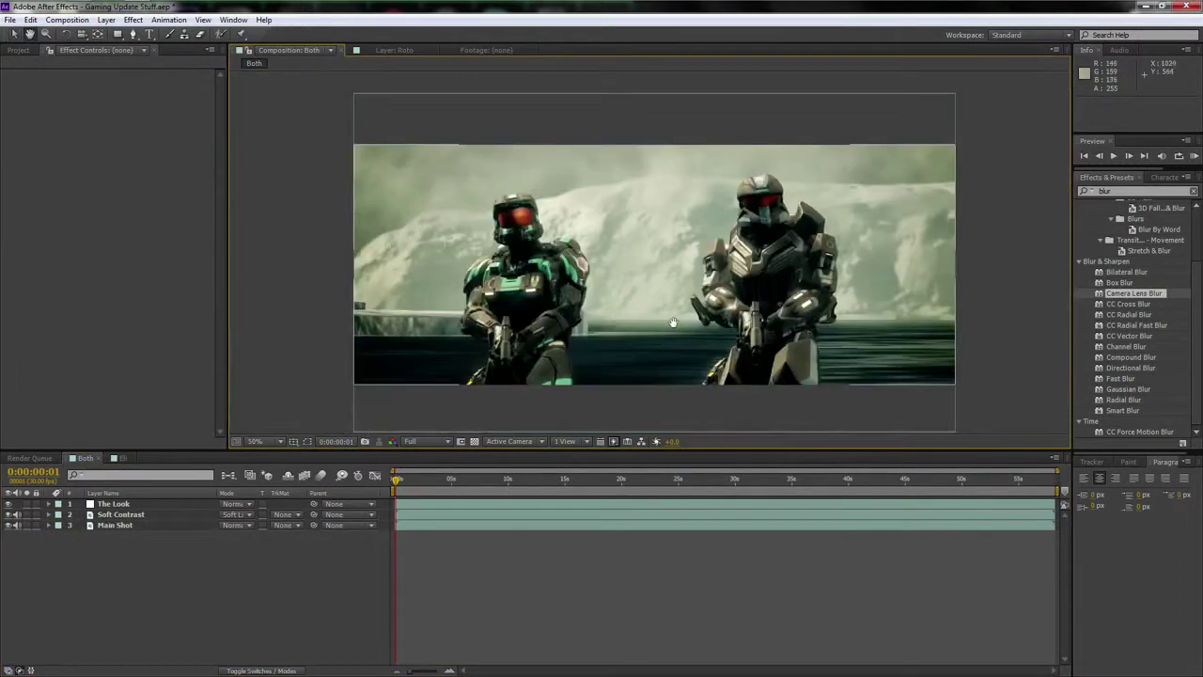
left_click(126, 505)
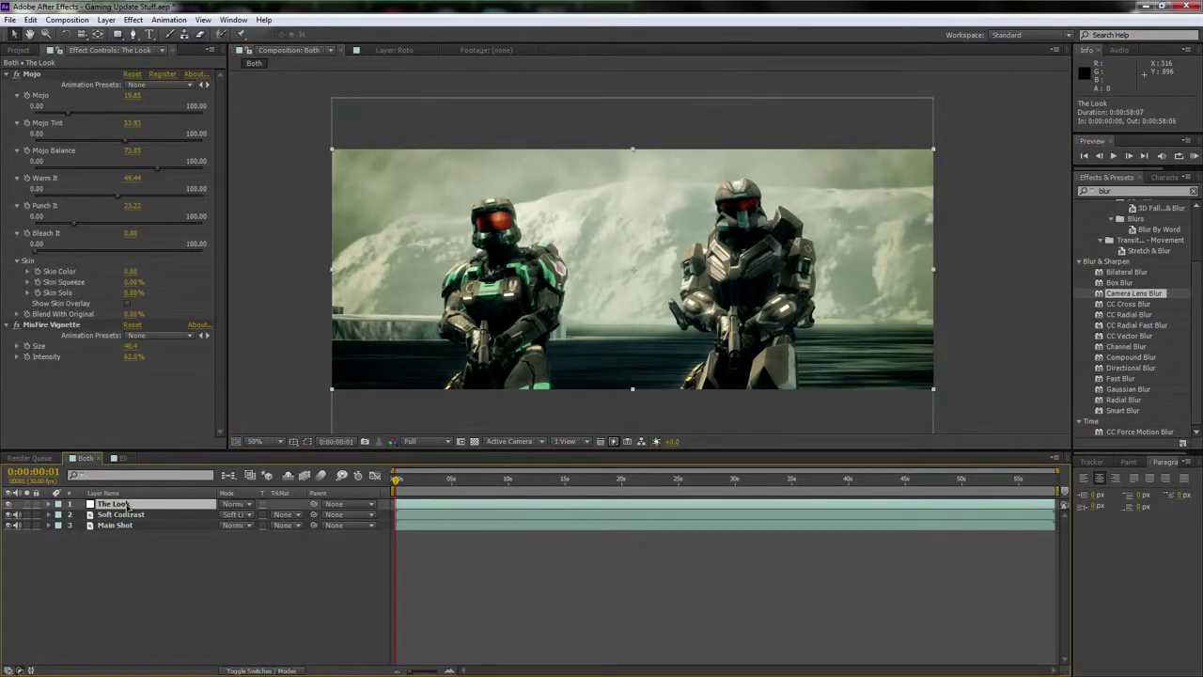
key("ctrl+c")
left_click(121, 458)
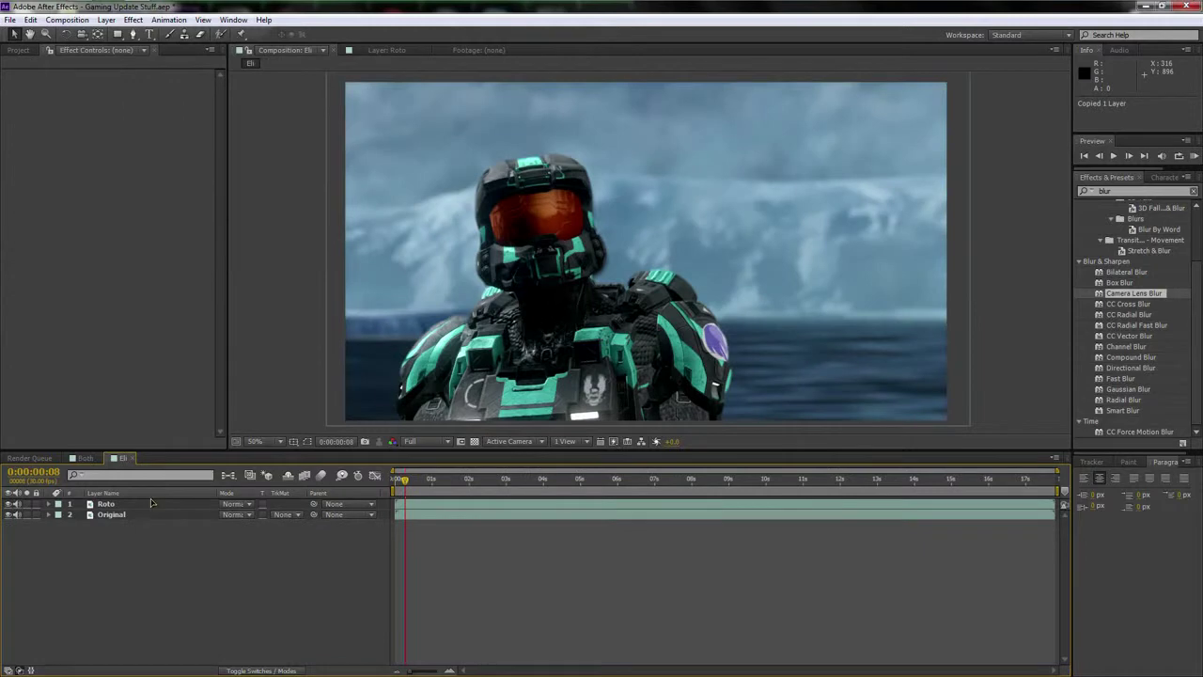
key("ctrl+v")
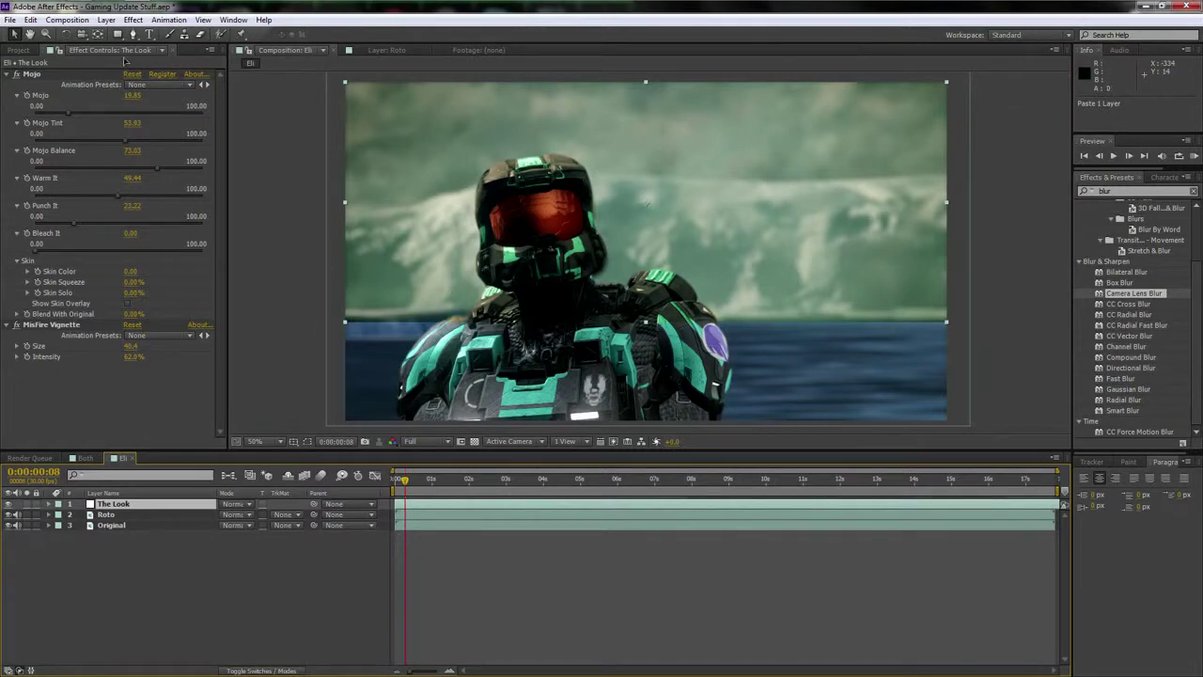
Reduce the Eli composition's height in its settings to a letterbox frame like the Both composition's, keeping the width at 1920 px
left_click(67, 19)
left_click(94, 36)
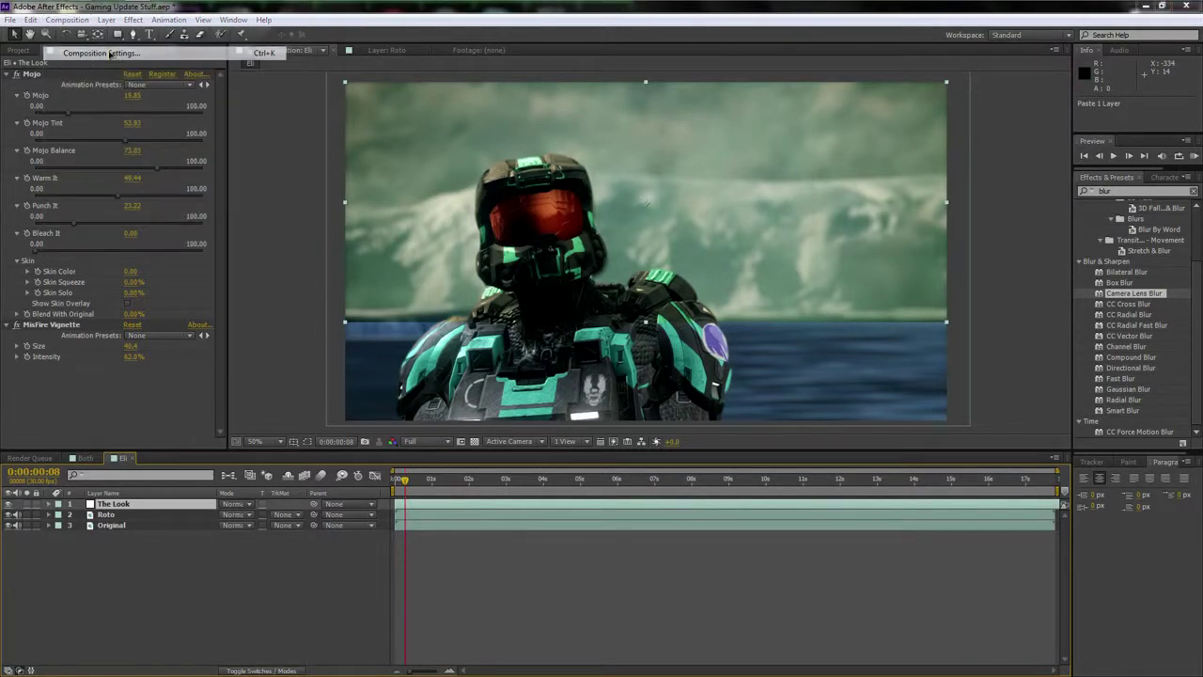
left_click_drag(526, 265, 399, 272)
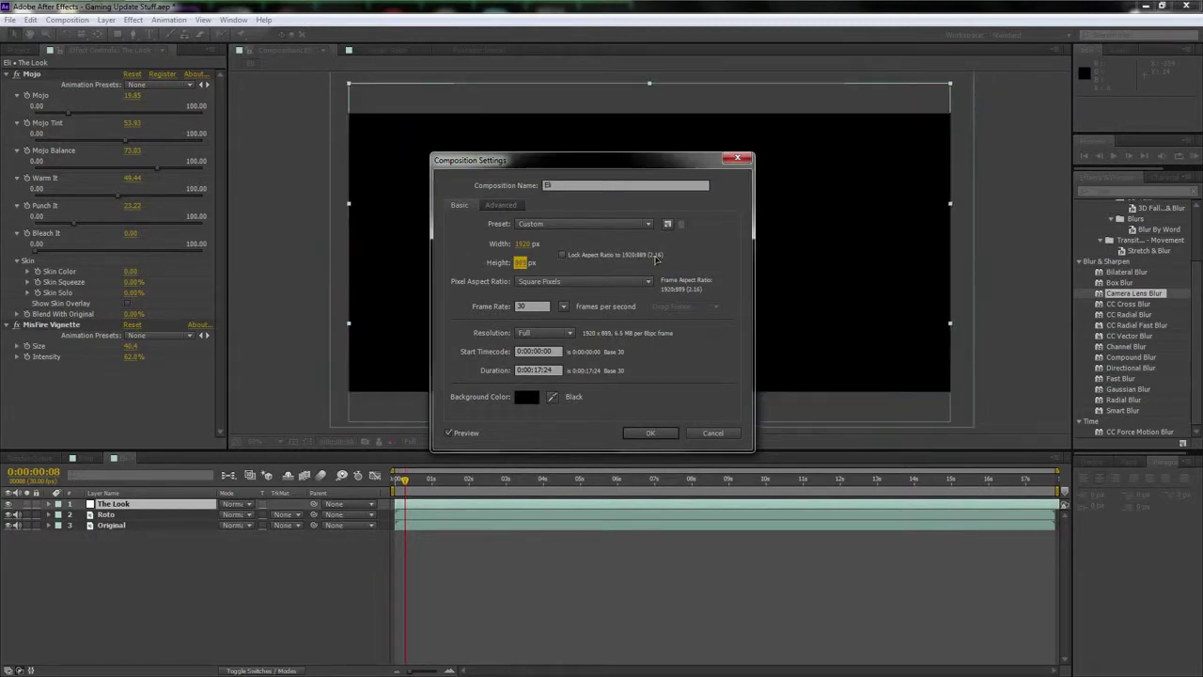
left_click_drag(521, 265, 446, 270)
left_click(647, 432)
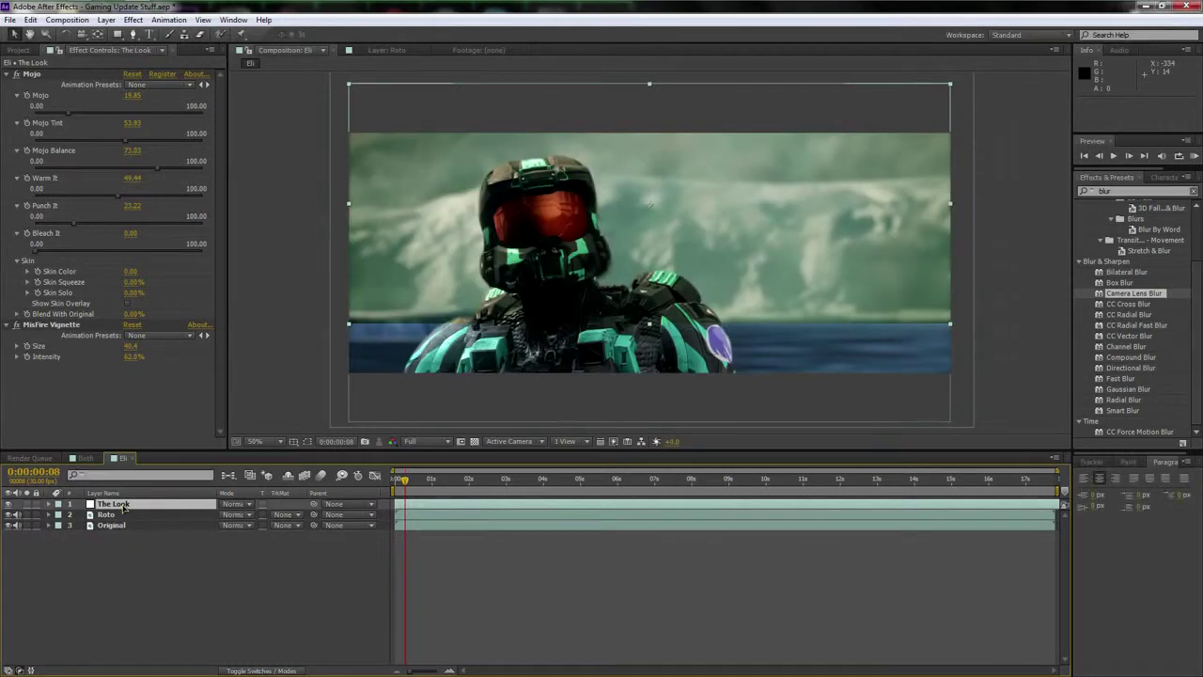
Delete The Look layer and paste it again so the grade covers the whole resized Eli frame, checking the soldier up close
key("Delete")
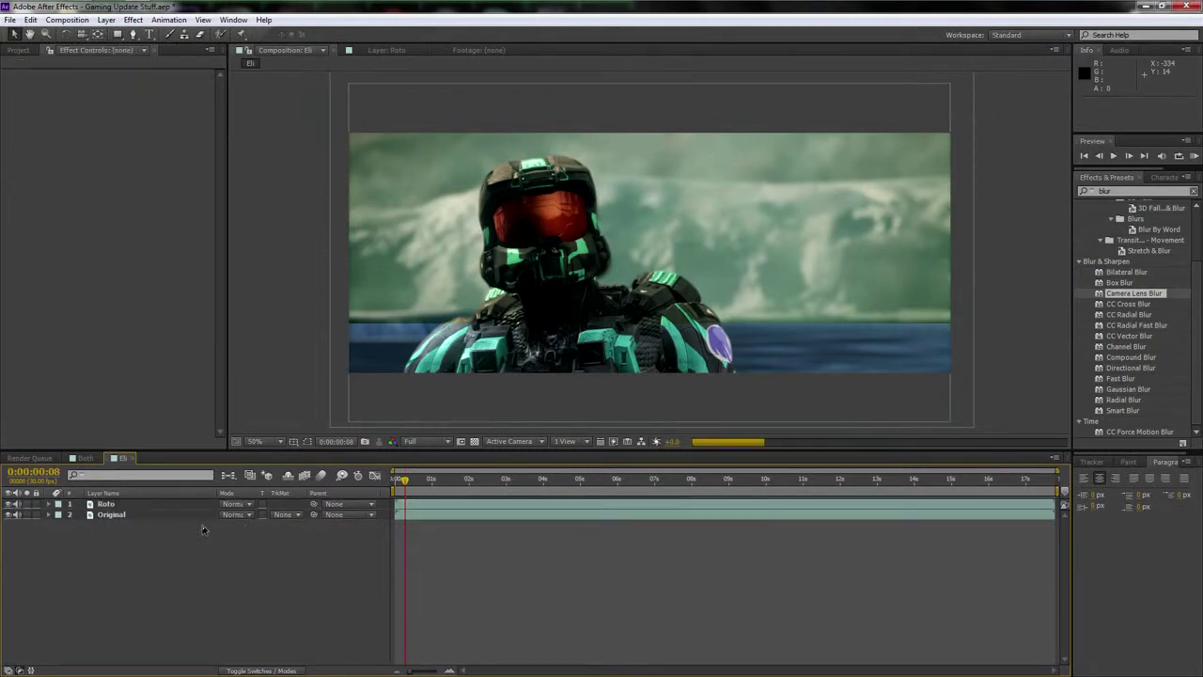
key("ctrl+v")
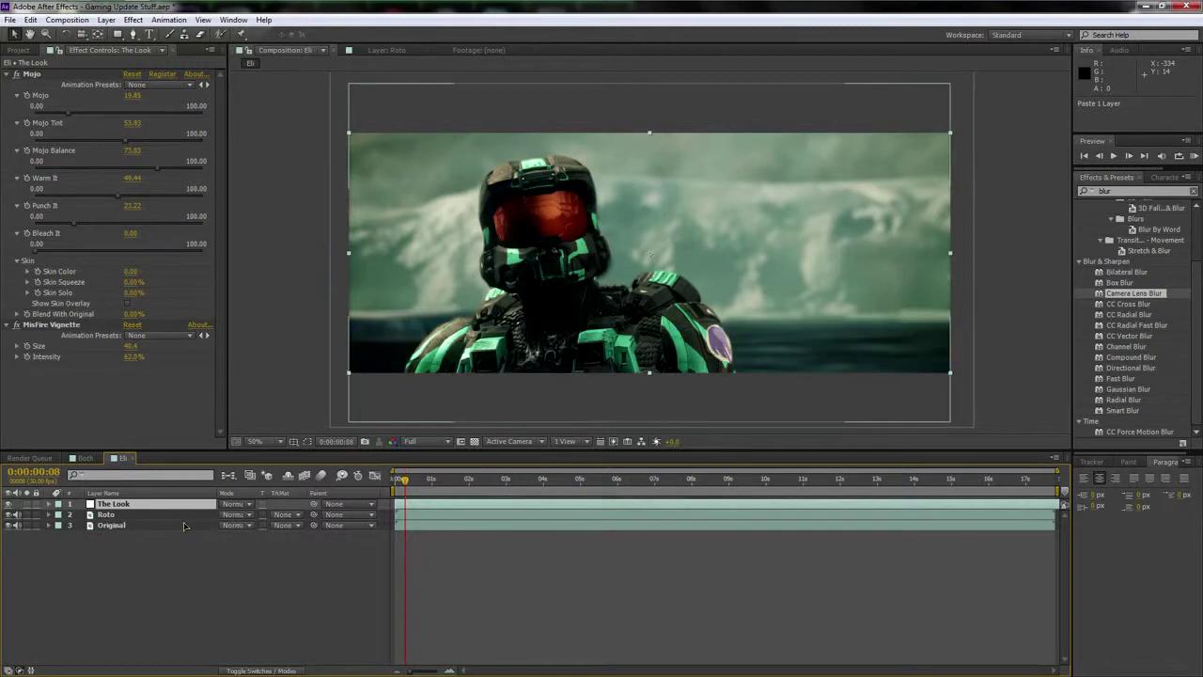
scroll(561, 333, "up", 1)
left_click_drag(520, 362, 558, 366)
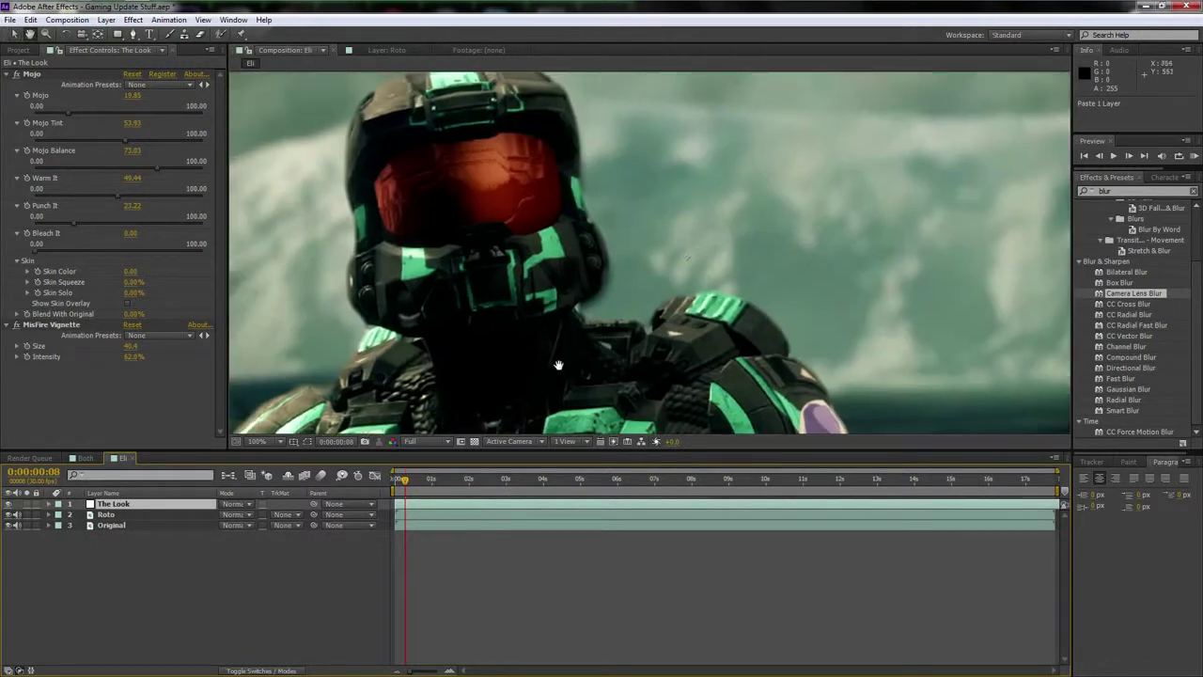
scroll(561, 368, "down", 1)
left_click_drag(639, 365, 594, 375)
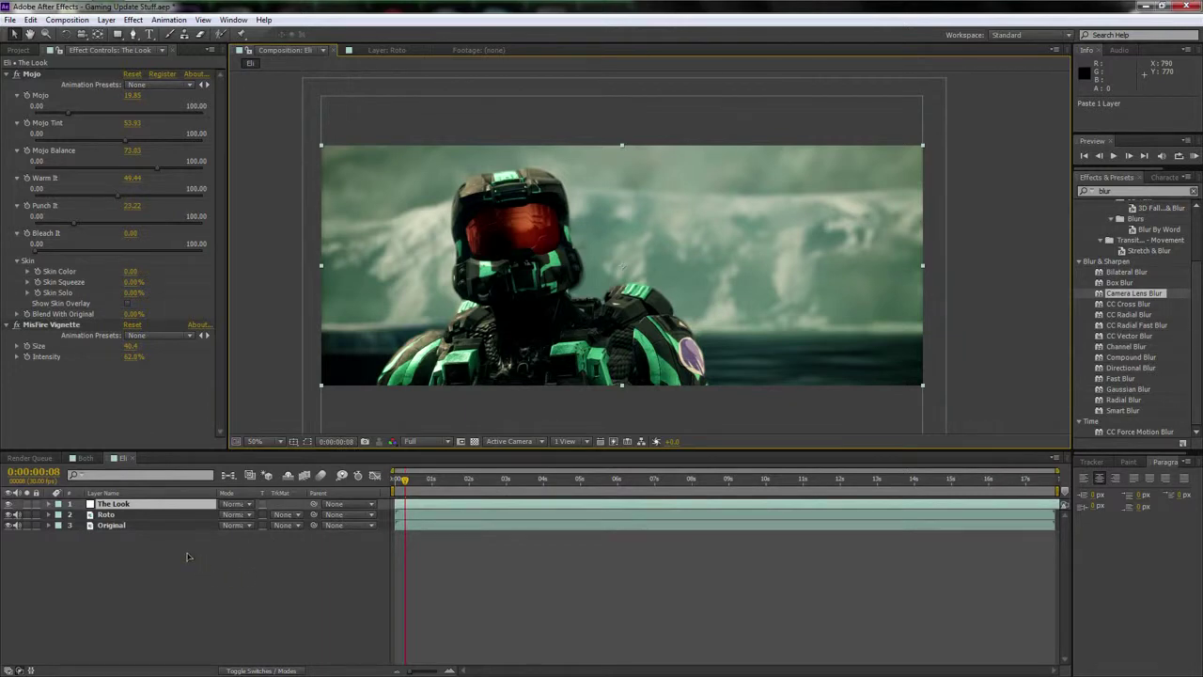
Pre-compose the Roto and Original layers together, moving all attributes into the new composition
left_click(131, 515)
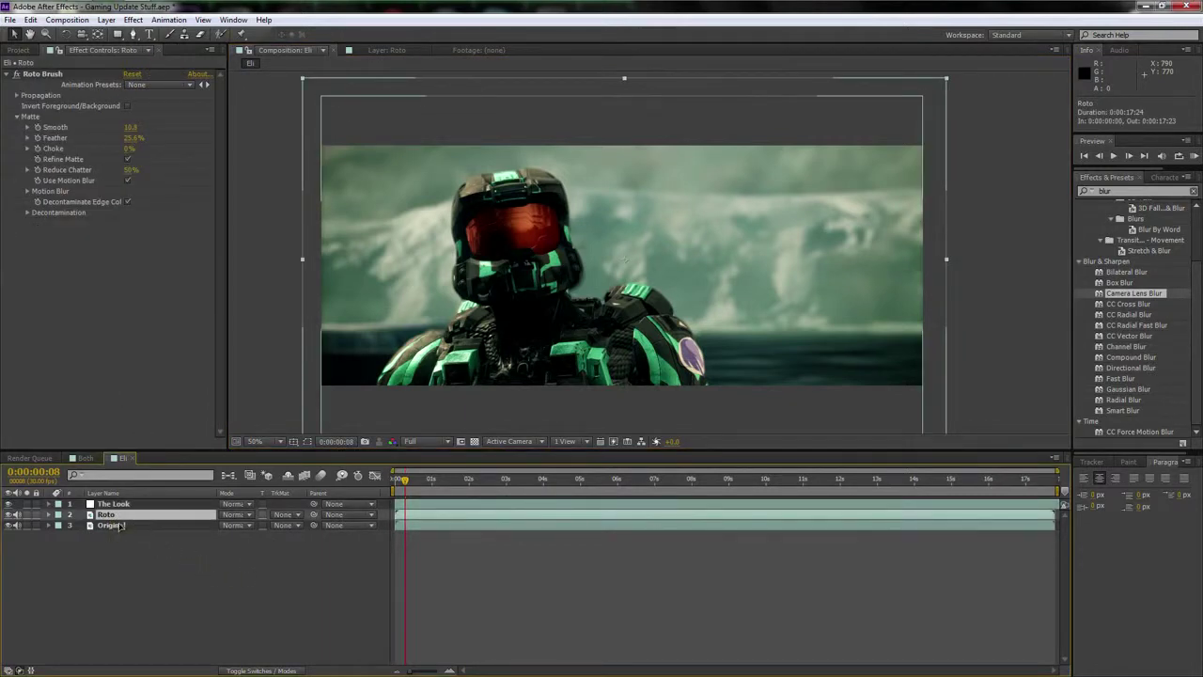
left_click(129, 528, "shift")
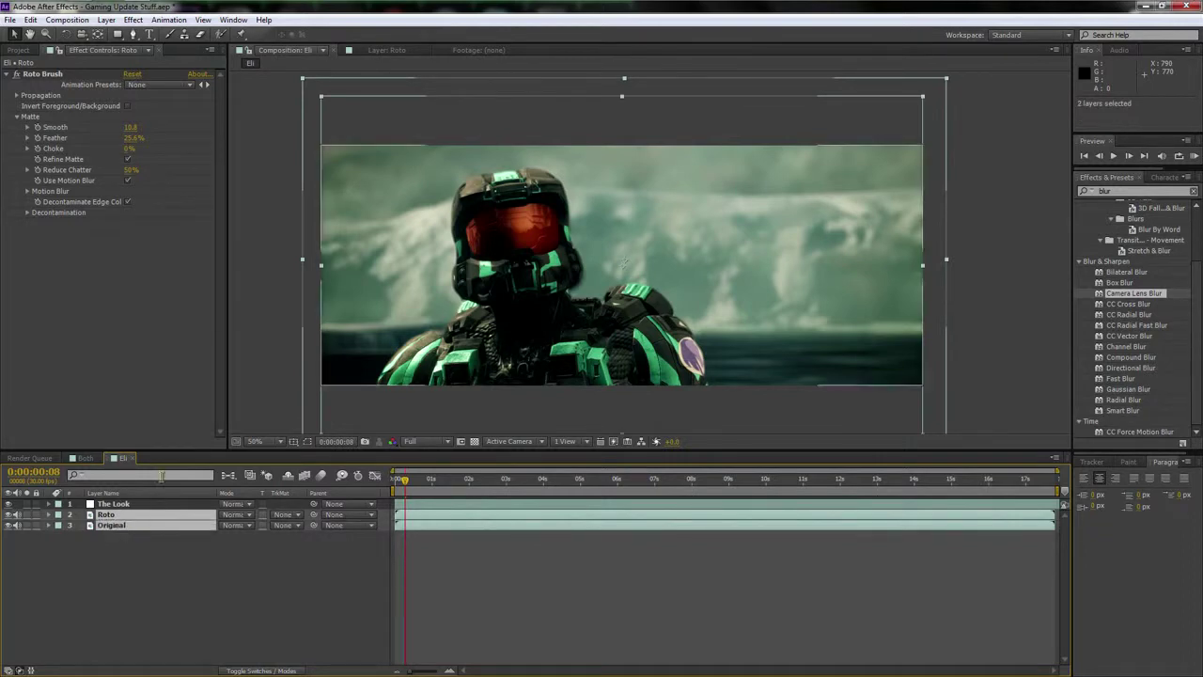
left_click(106, 20)
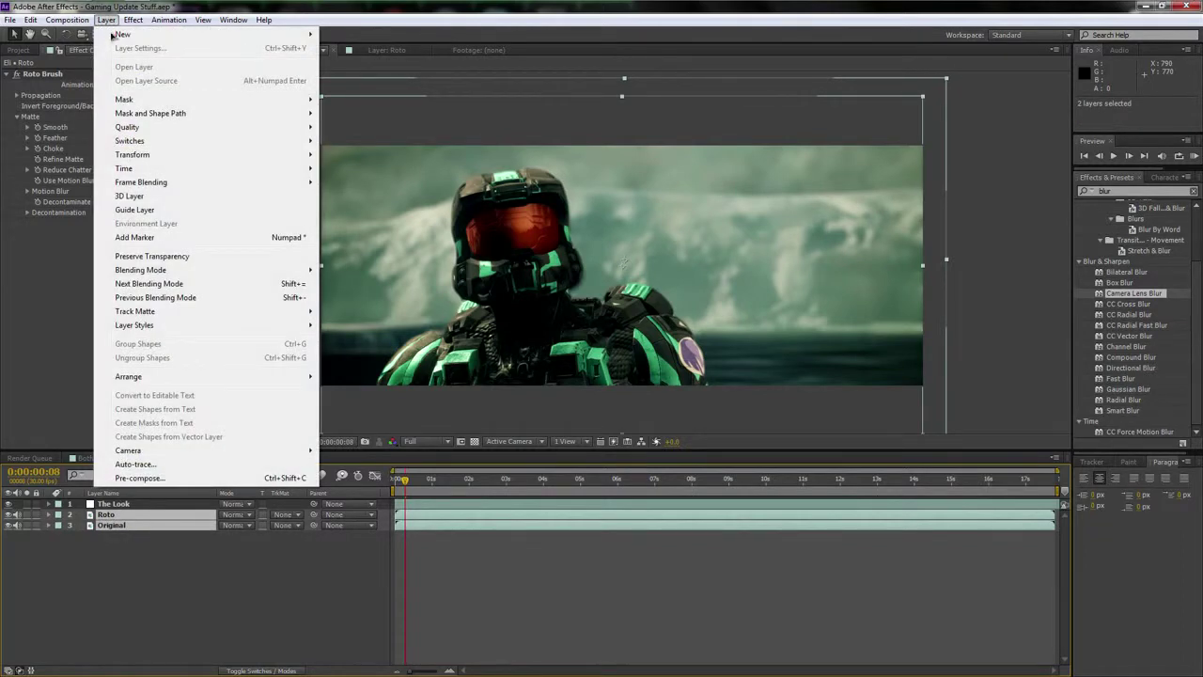
mouse_move(147, 187)
left_click(141, 477)
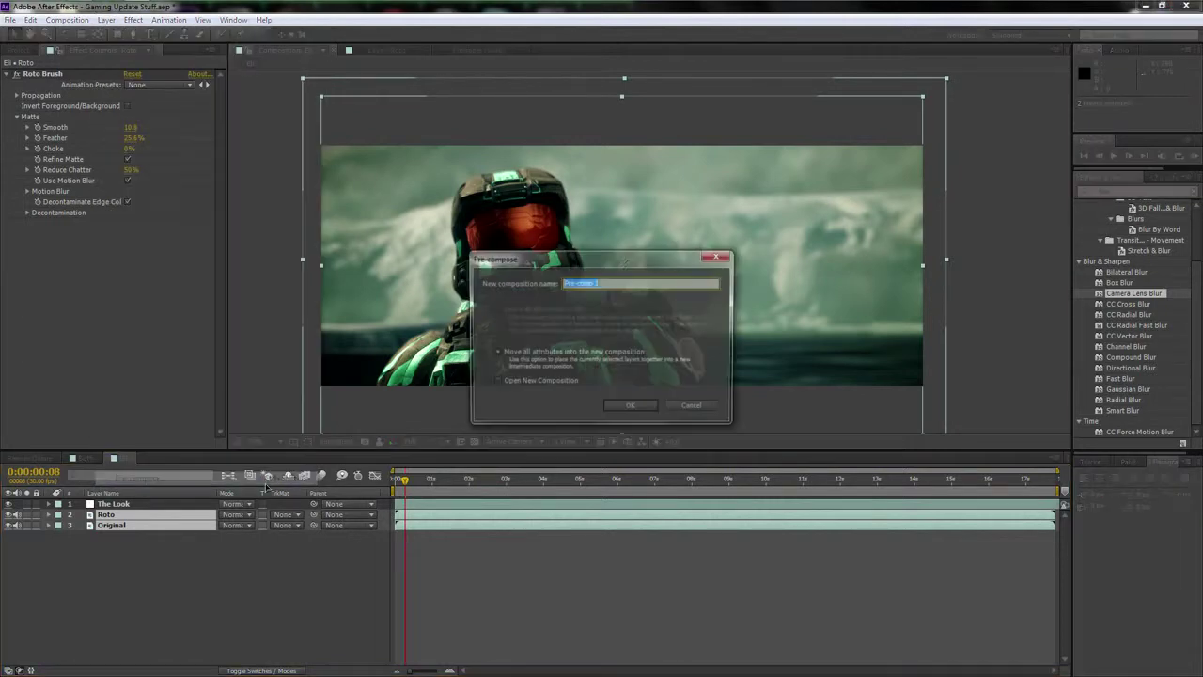
left_click(627, 409)
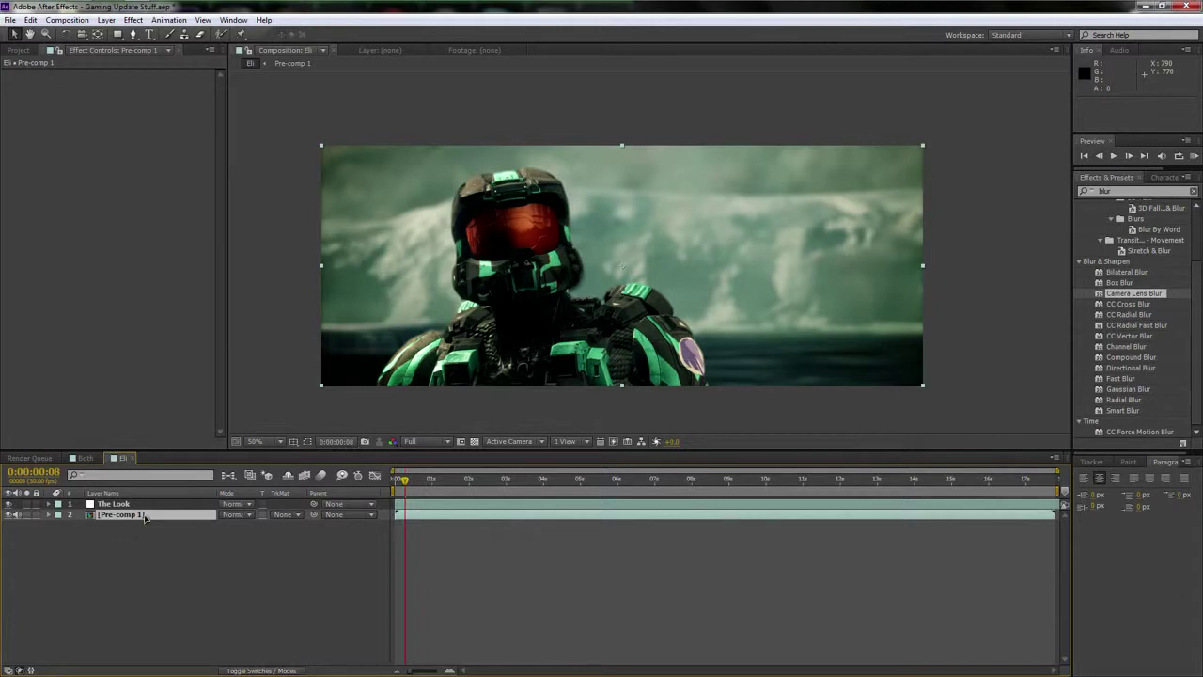
Duplicate the pre-composed layer beneath The Look and set the upper copy's blending mode to Soft Light
left_click(141, 516)
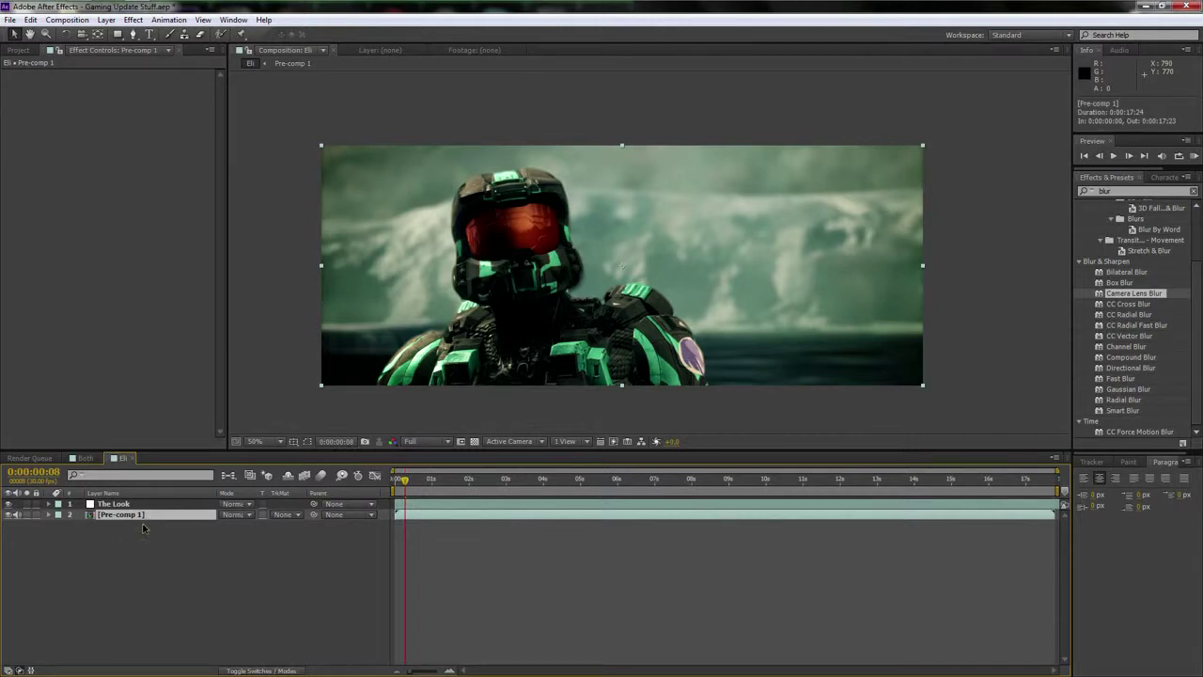
key("ctrl+d")
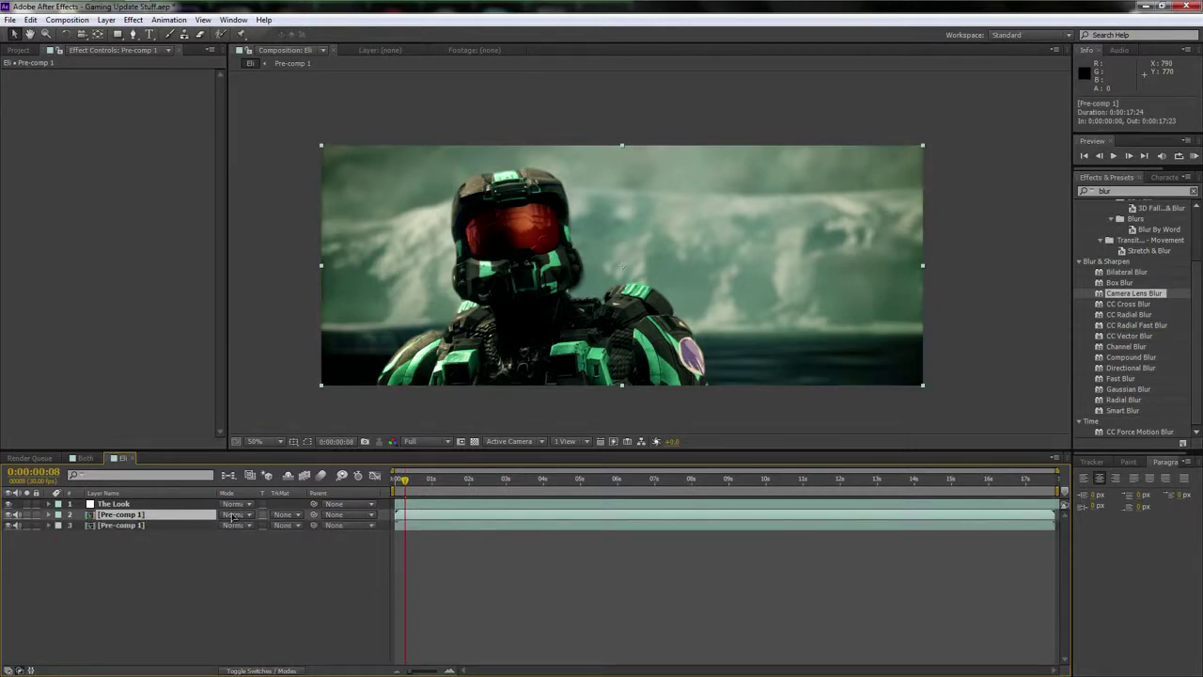
left_click(234, 515)
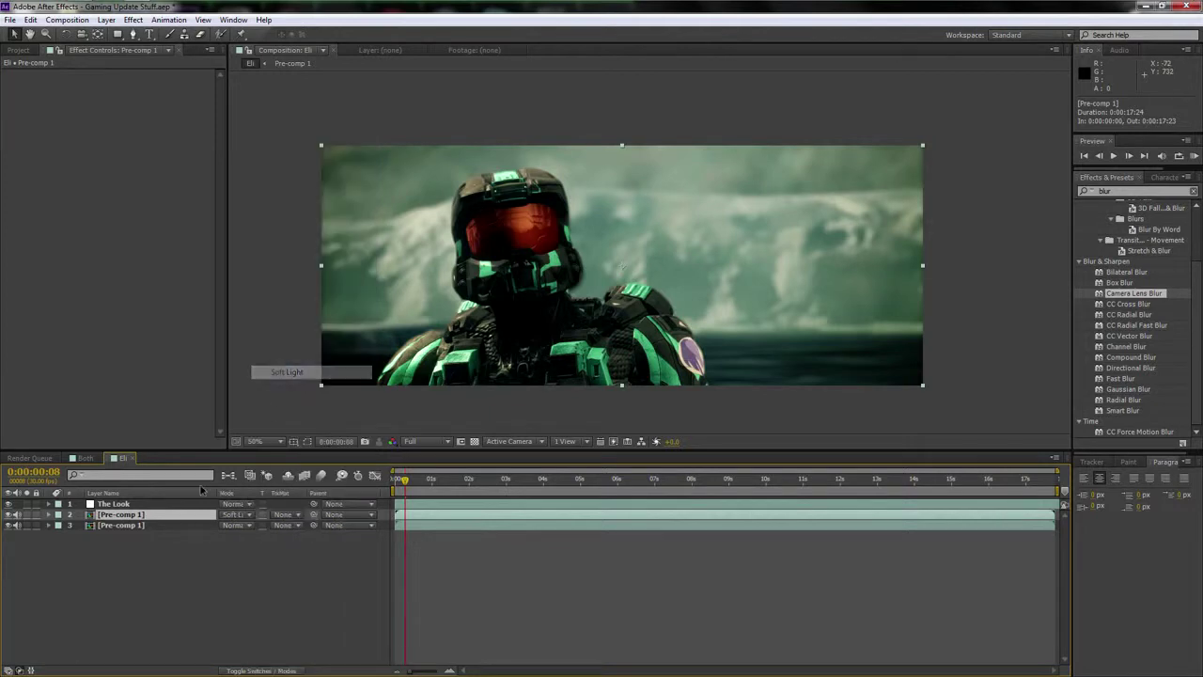
left_click(299, 373)
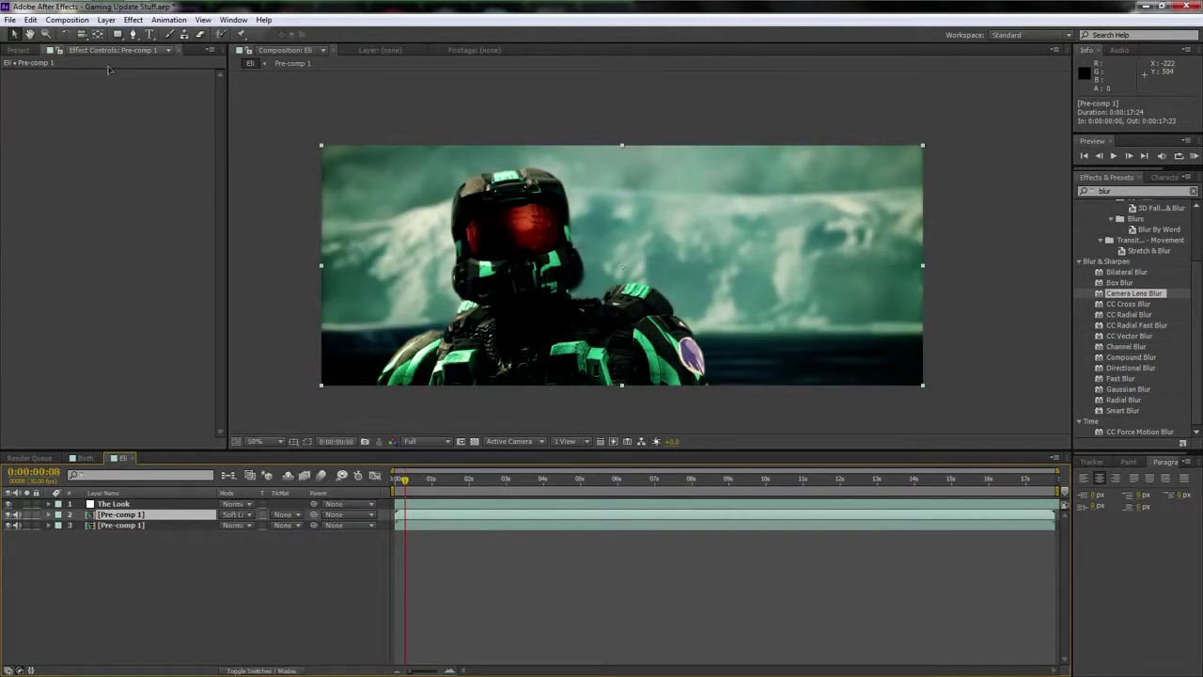
Select the Hue/Saturation, Camera Lens Blur and Curves effects on the Both composition's Soft Contrast layer and examine their settings
left_click(85, 457)
left_click(122, 516)
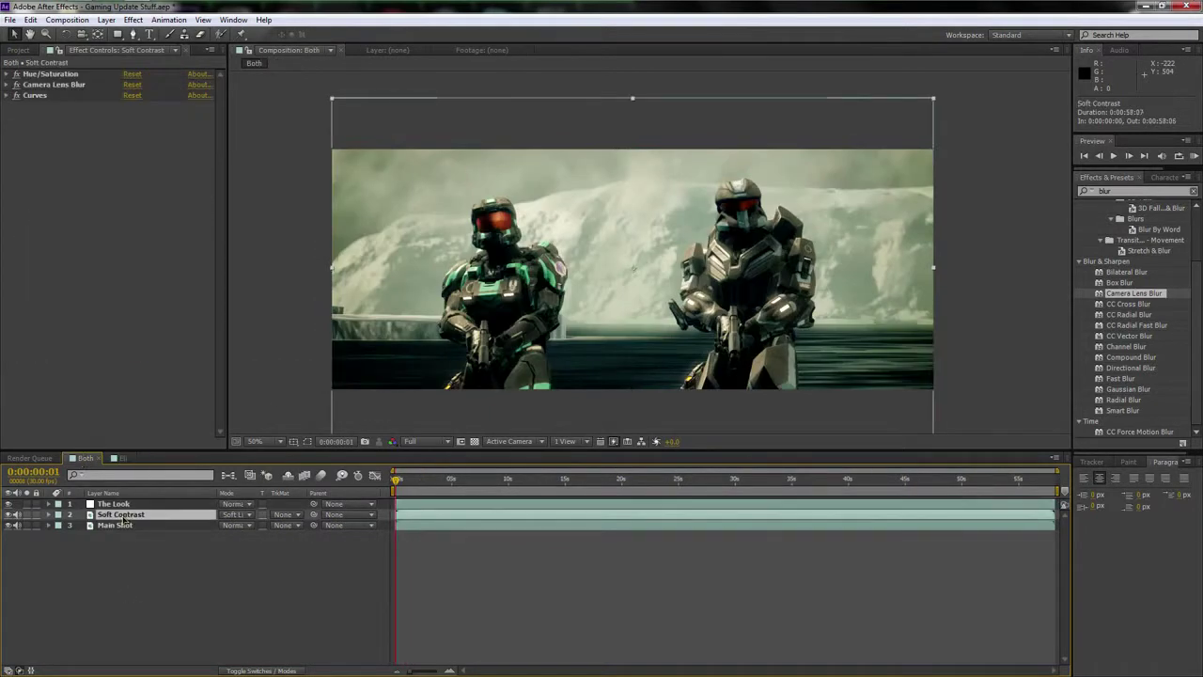
left_click(54, 147)
left_click(53, 77)
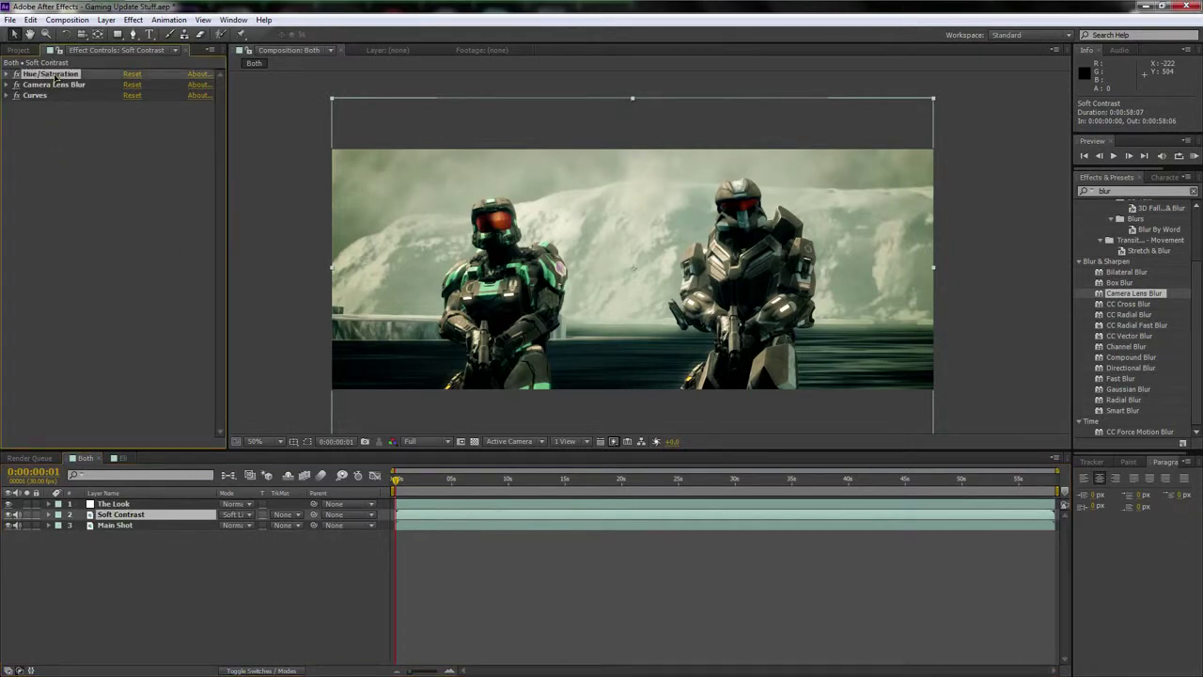
left_click(50, 96, "shift")
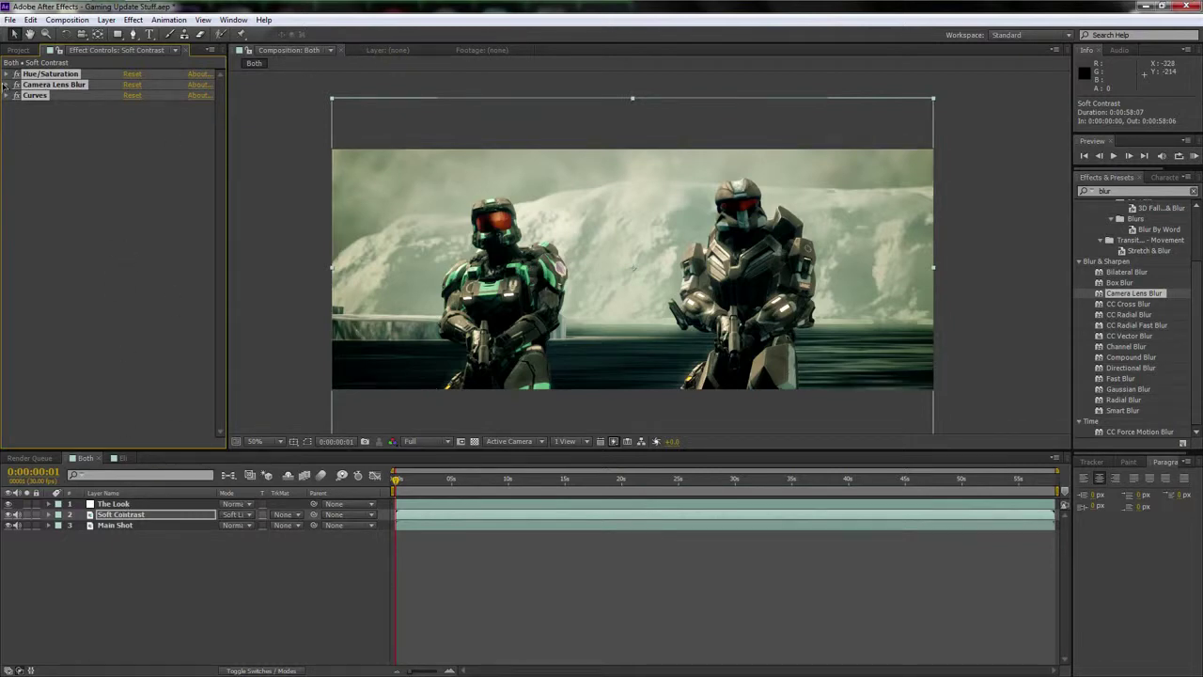
left_click(5, 75)
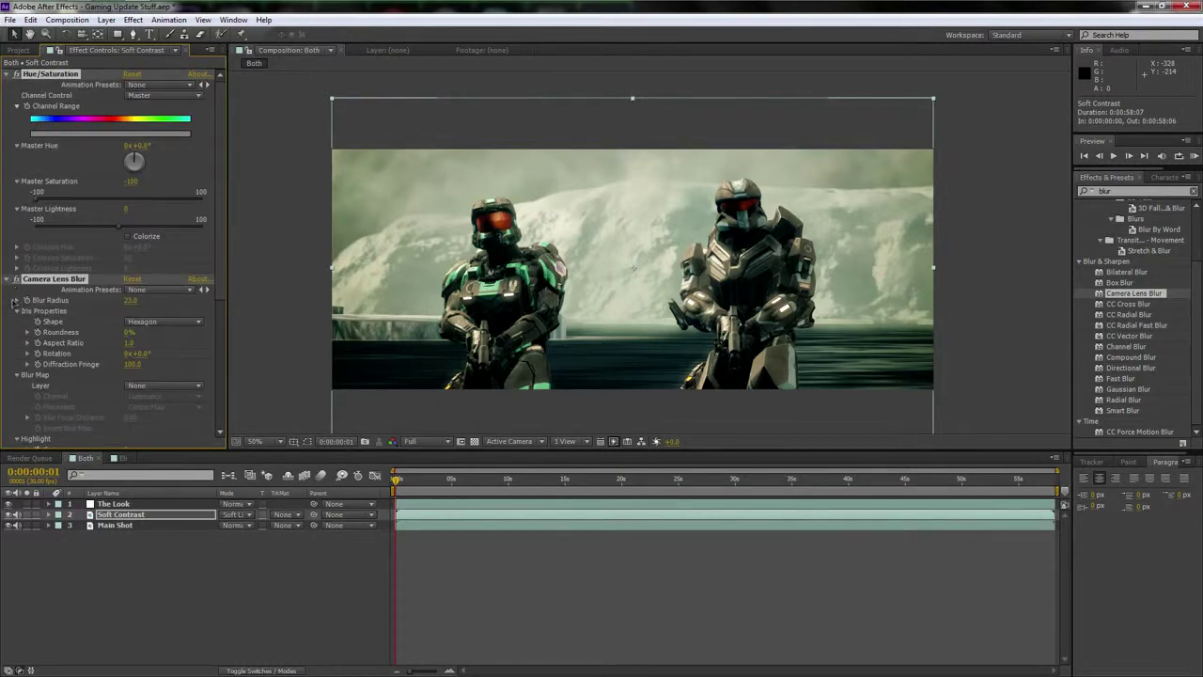
scroll(14, 303, "down", 1)
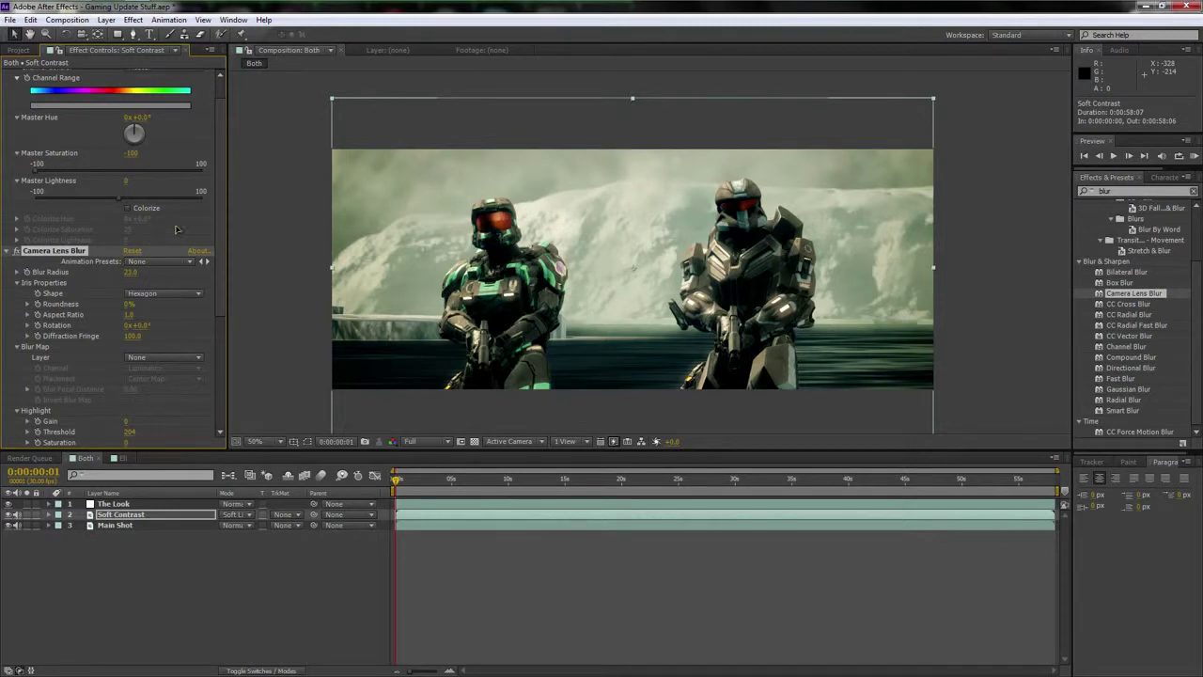
scroll(191, 234, "down", 6)
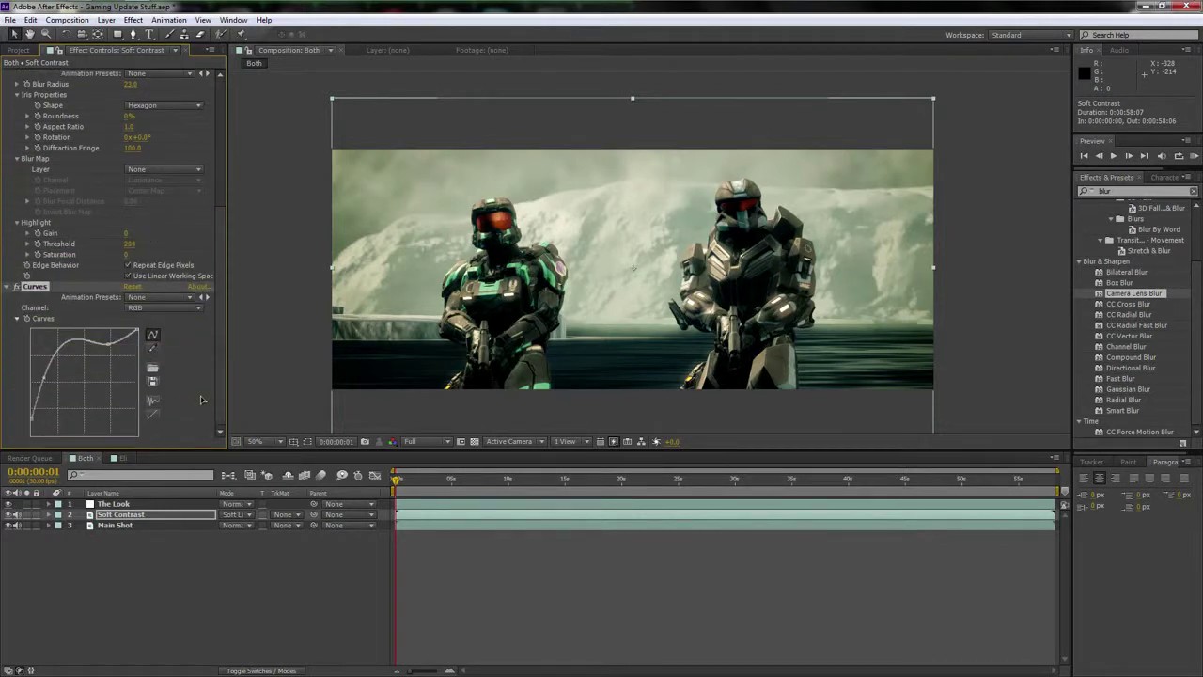
Review the Hue/Saturation and Camera Lens Blur settings on Both's Soft Contrast layer and compare them with the Main Shot layer
scroll(223, 358, "up", 7)
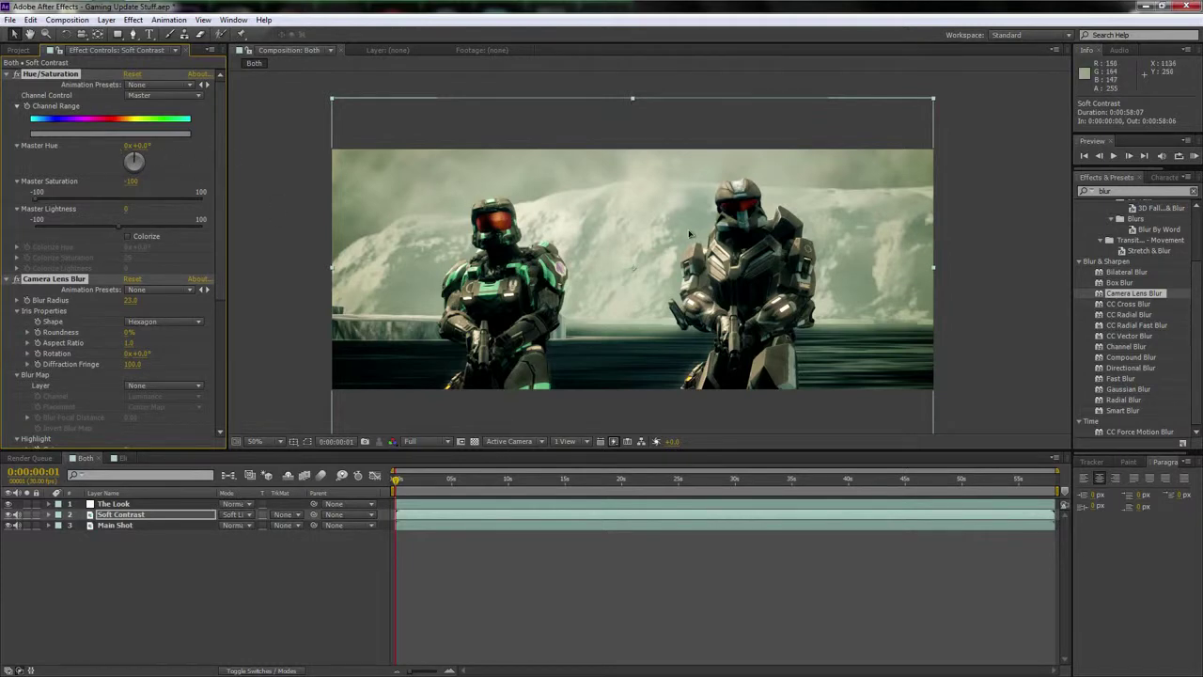
key("slash")
left_click_drag(686, 270, 658, 255)
scroll(686, 272, "down", 1)
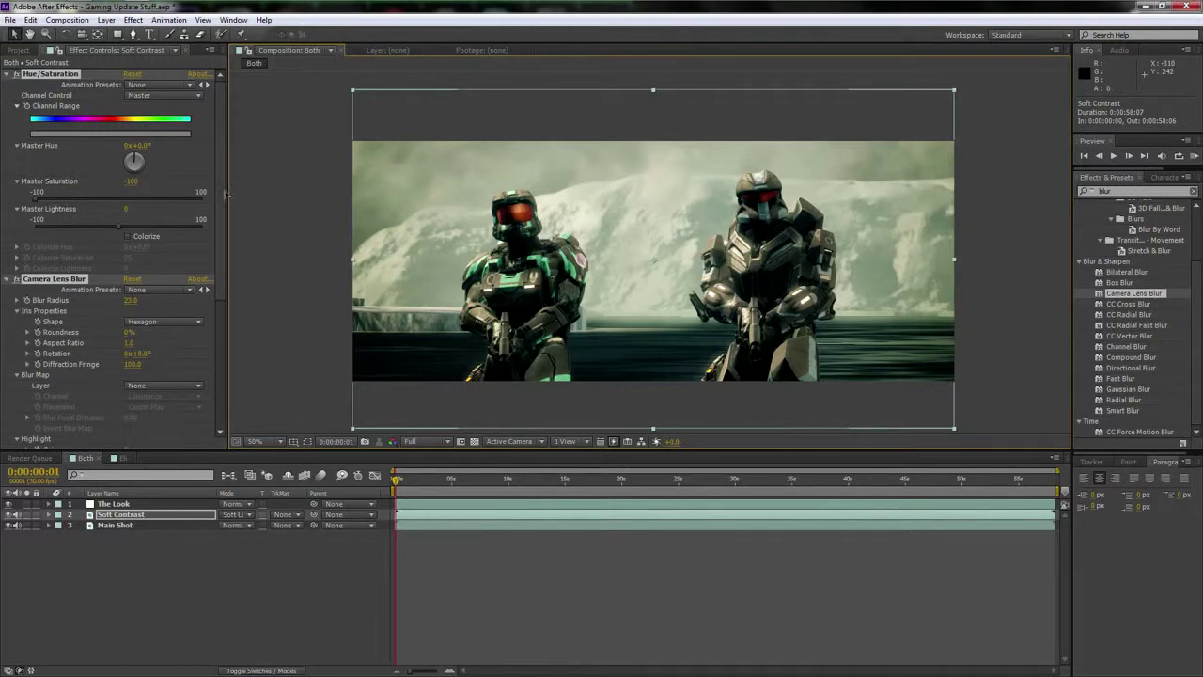
left_click(130, 527)
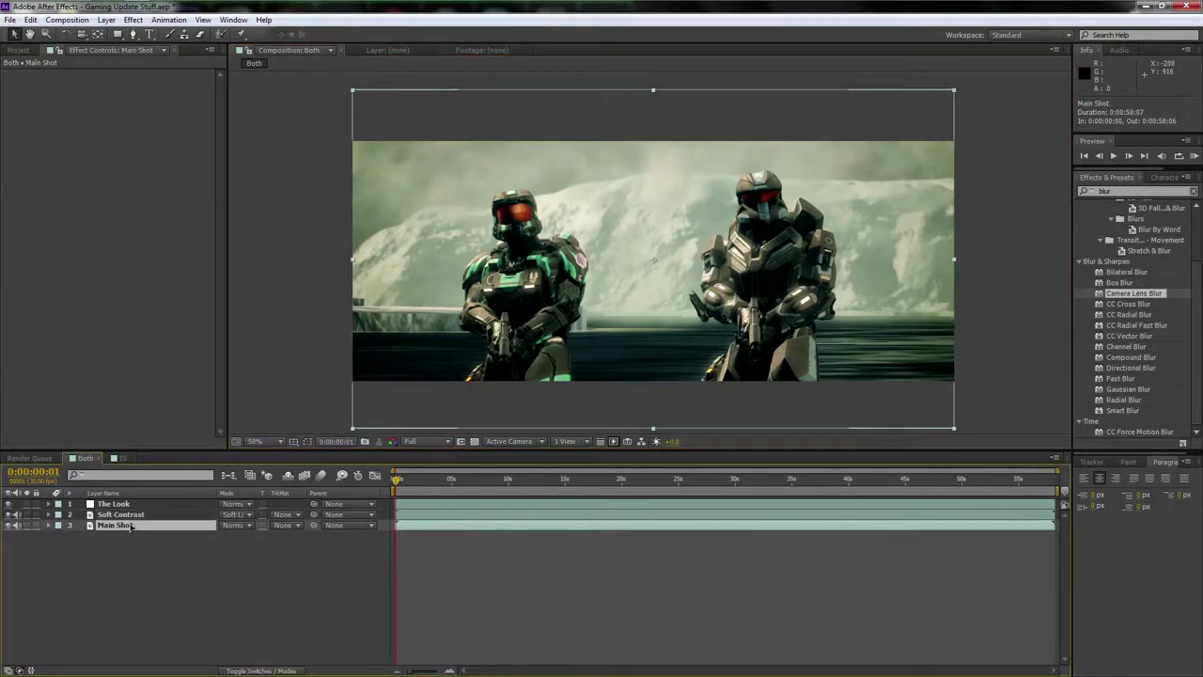
left_click(129, 515)
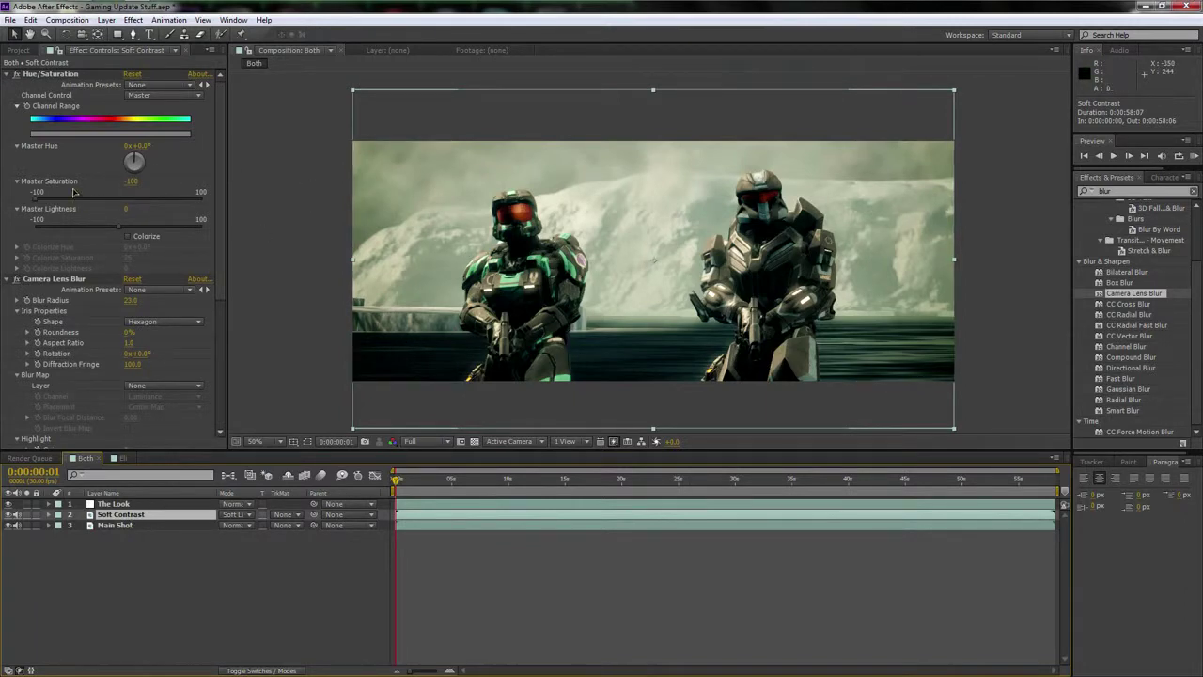
Examine the Soft Contrast layer's Camera Lens Blur and Curves settings and reveal its opacity
scroll(170, 207, "down", 4)
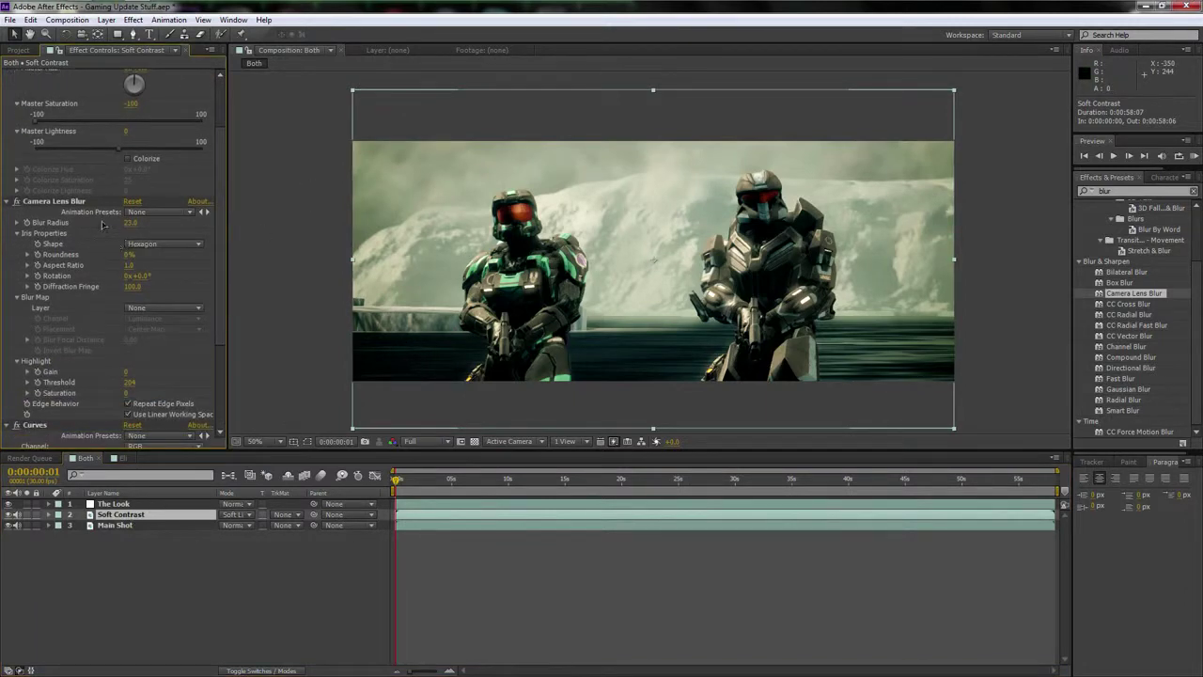
left_click(75, 203)
left_click(215, 222)
scroll(217, 235, "down", 5)
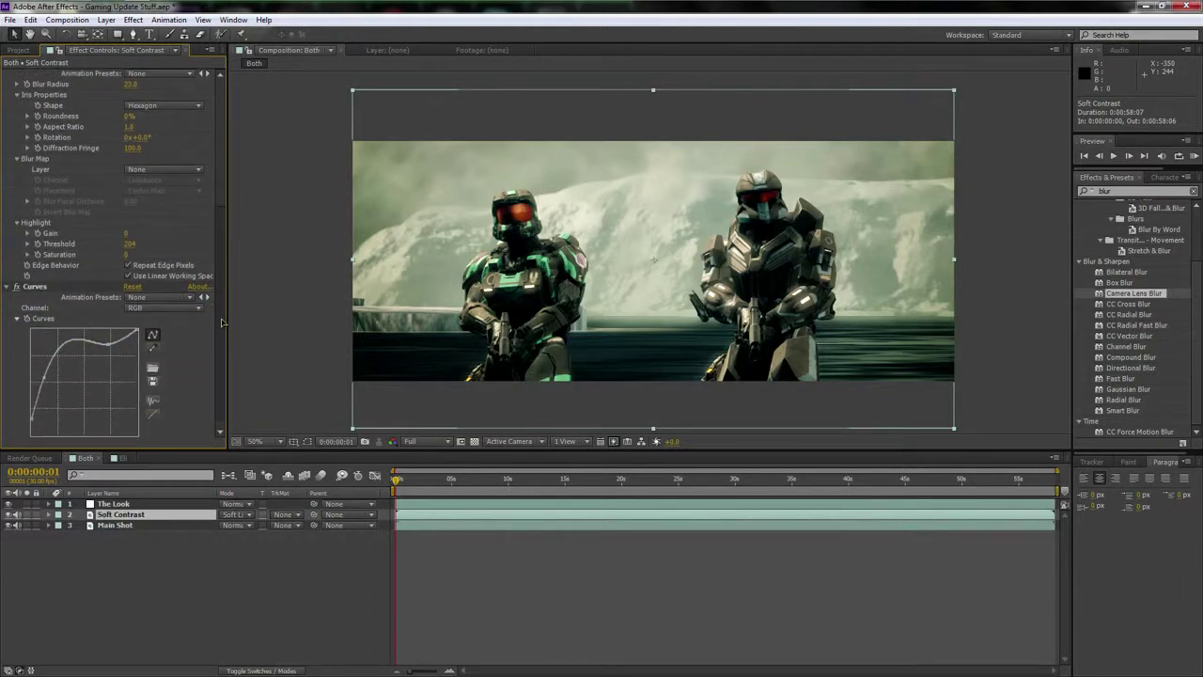
left_click(35, 287)
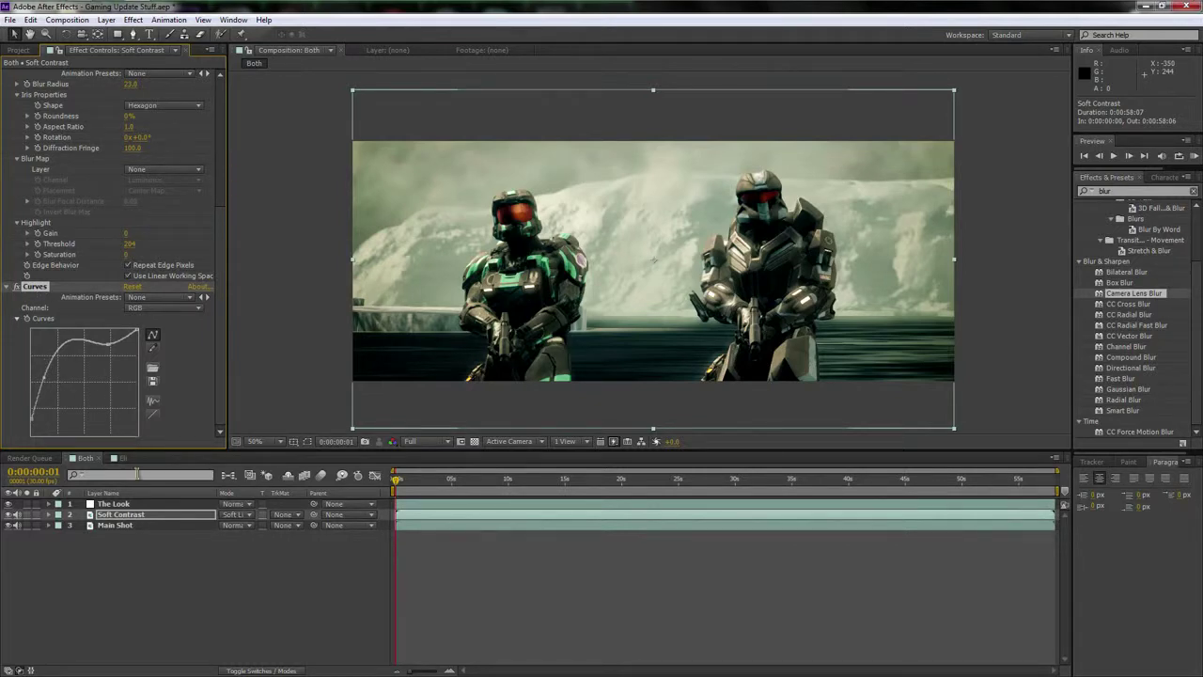
left_click(170, 518)
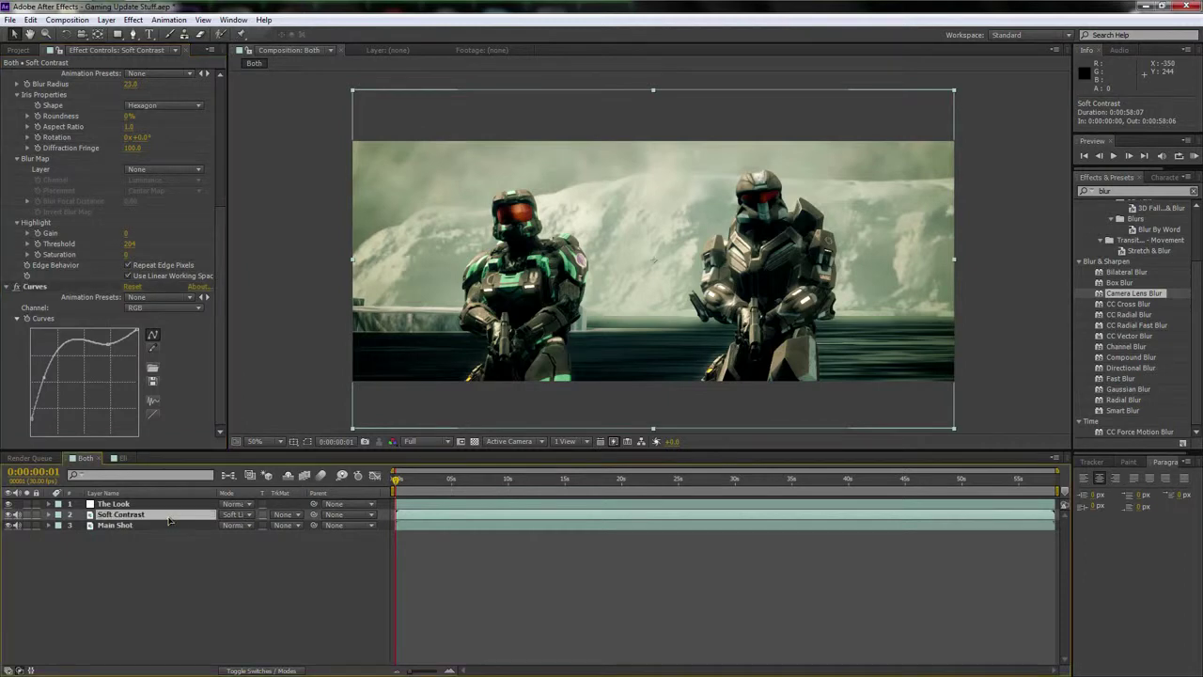
key("t")
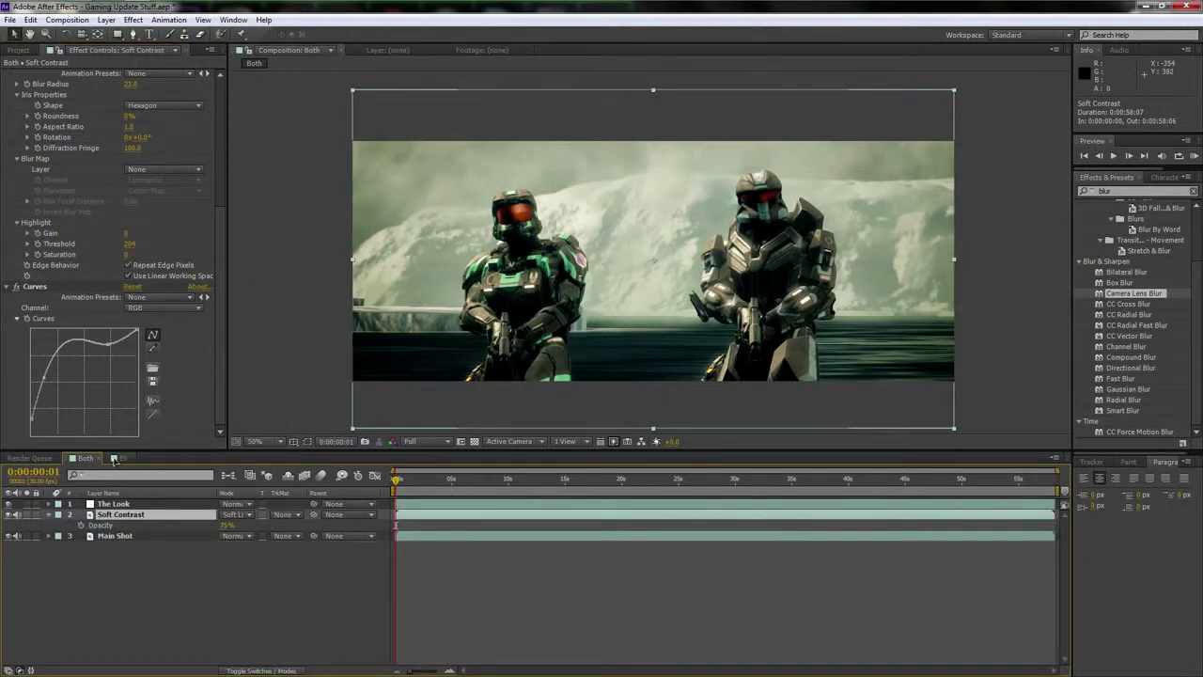
Apply Hue/Saturation to the upper Pre-comp 1 layer in the Eli composition and set Master Saturation to -100
left_click(116, 457)
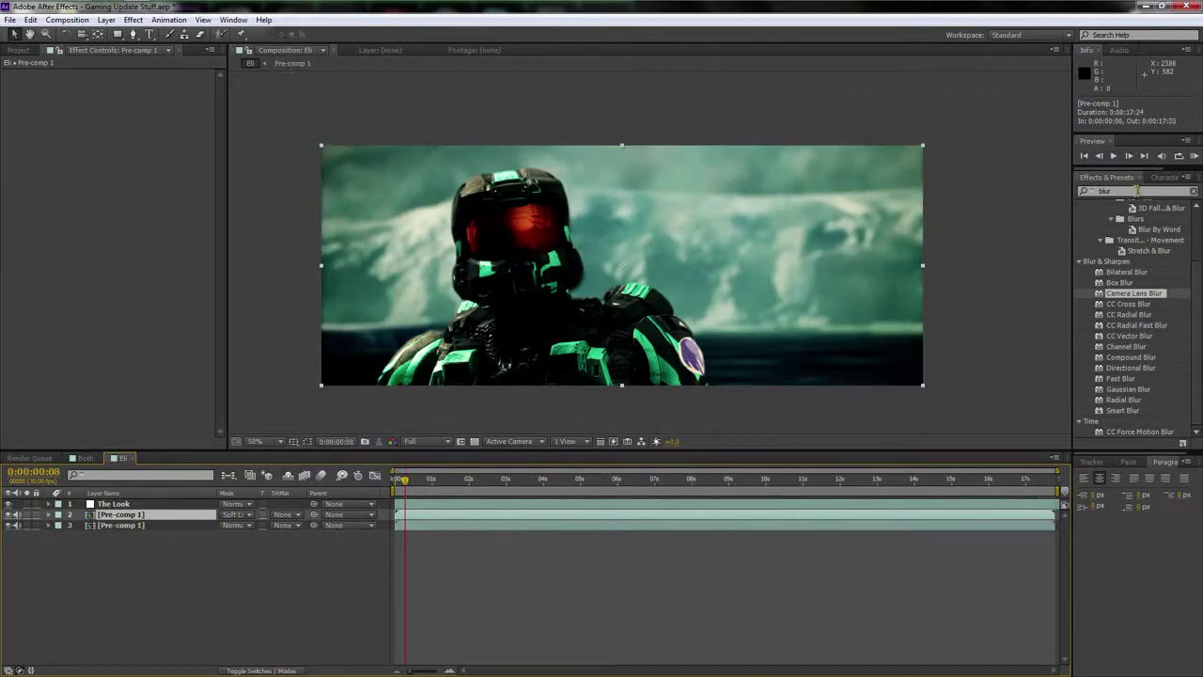
left_click(1137, 191)
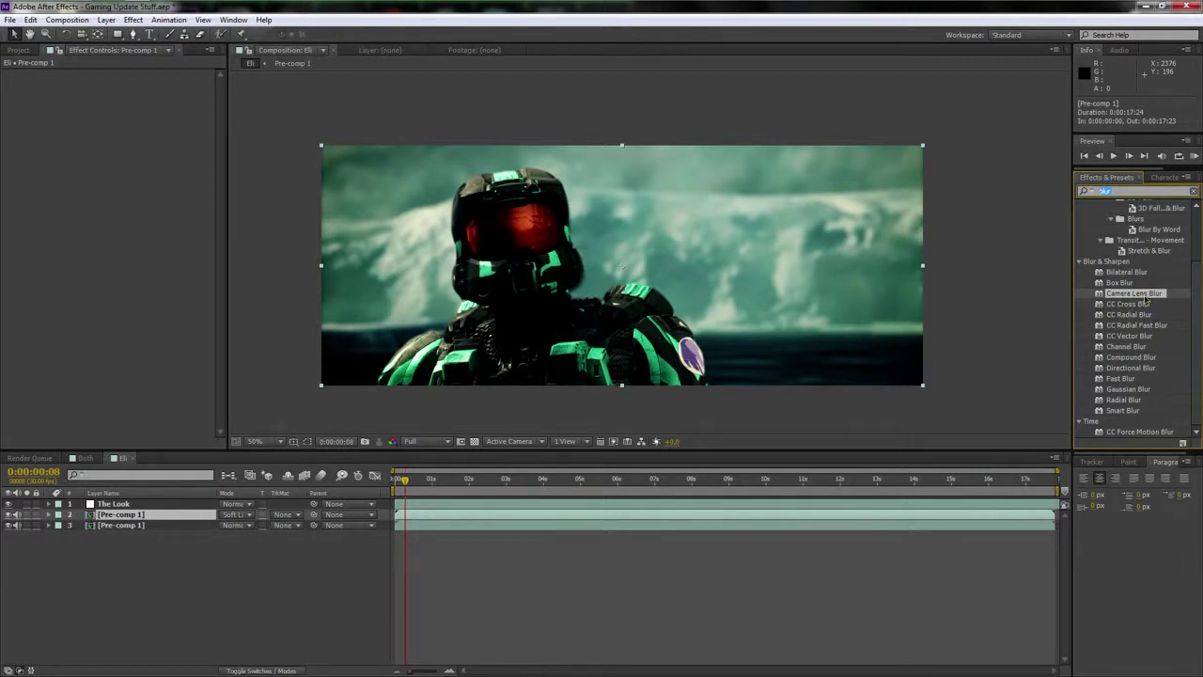
type("sat")
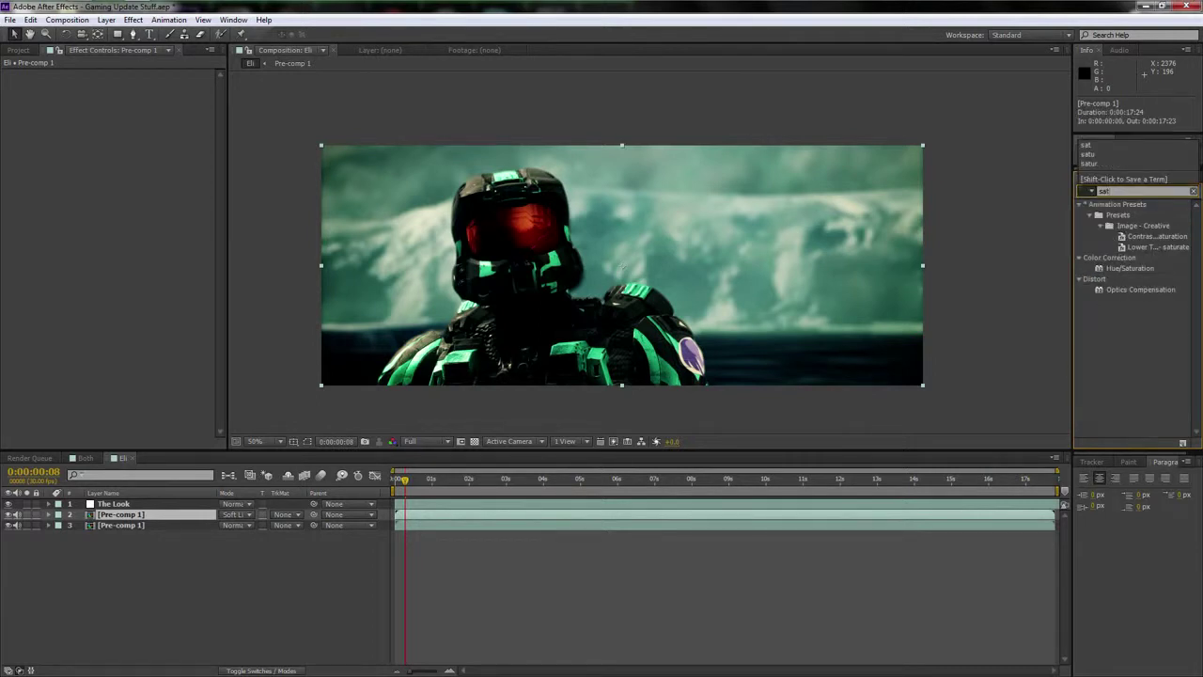
left_click_drag(1130, 268, 621, 282)
left_click(146, 513)
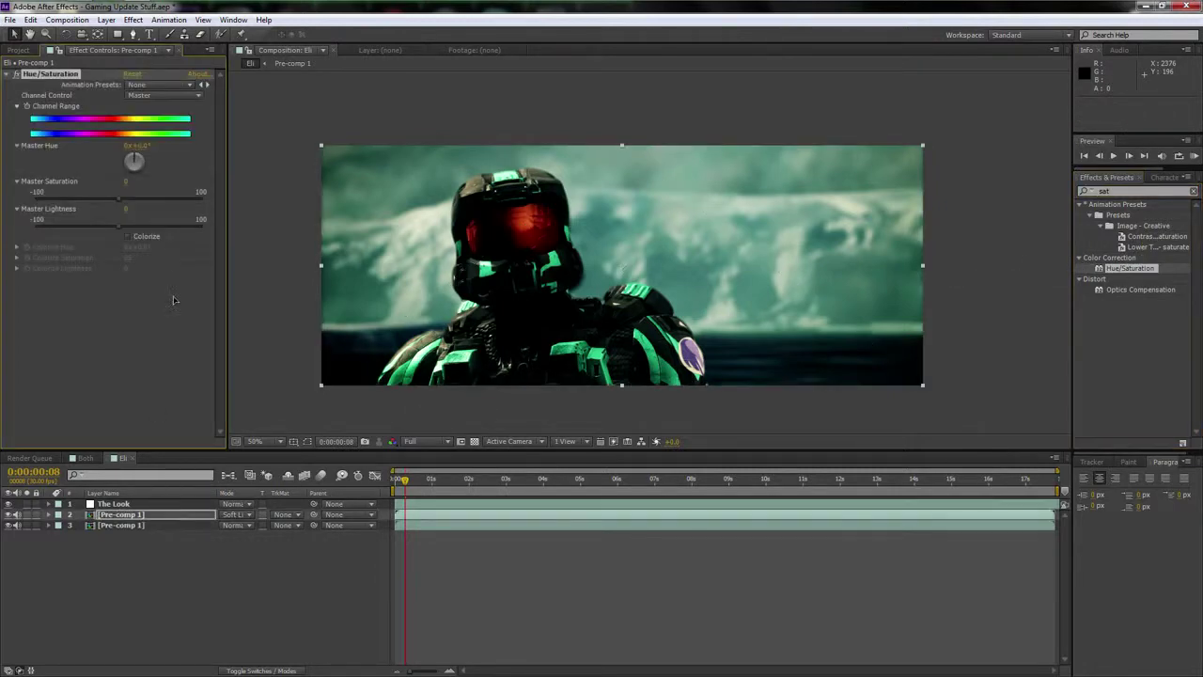
left_click_drag(118, 202, 3, 209)
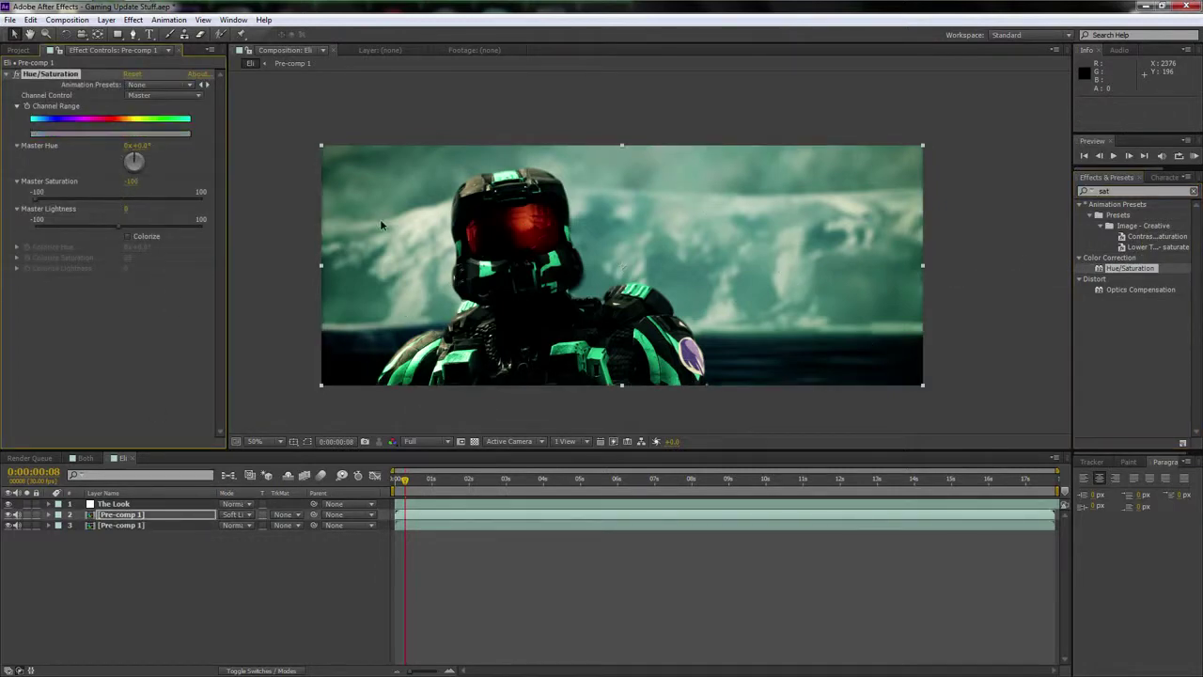
Add Fast Blur to the upper Pre-comp 1 layer with Repeat Edge Pixels enabled and a blurriness of 75
left_click(1151, 191)
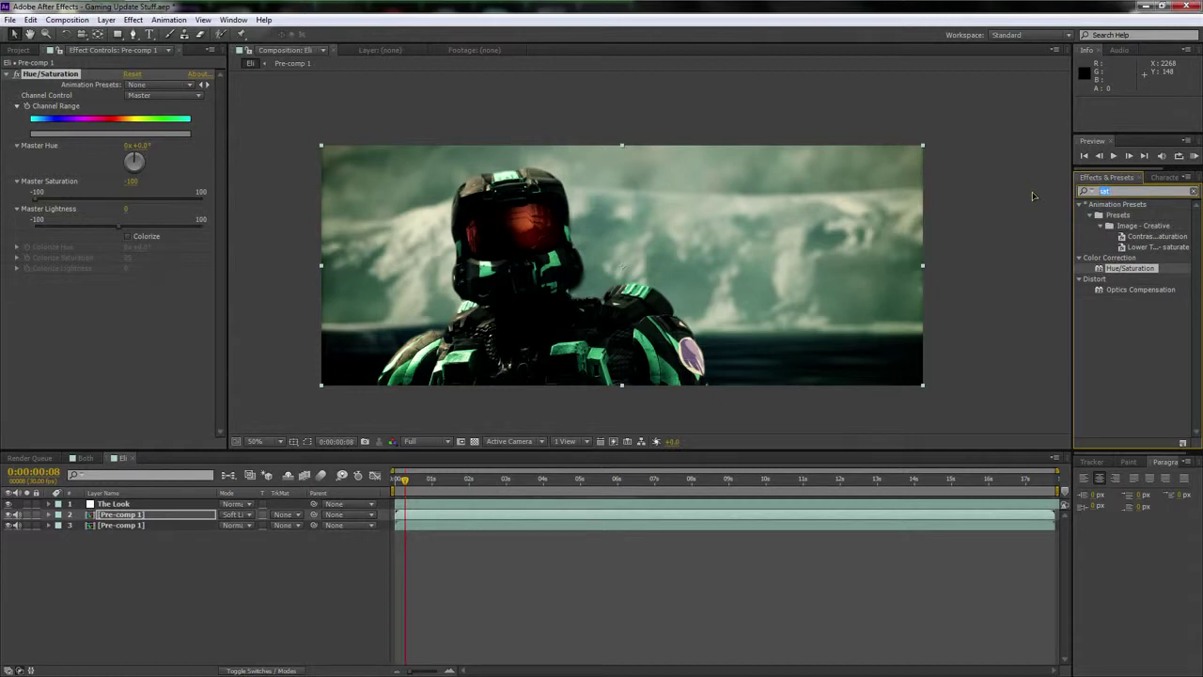
type("blur")
scroll(1195, 325, "down", 2)
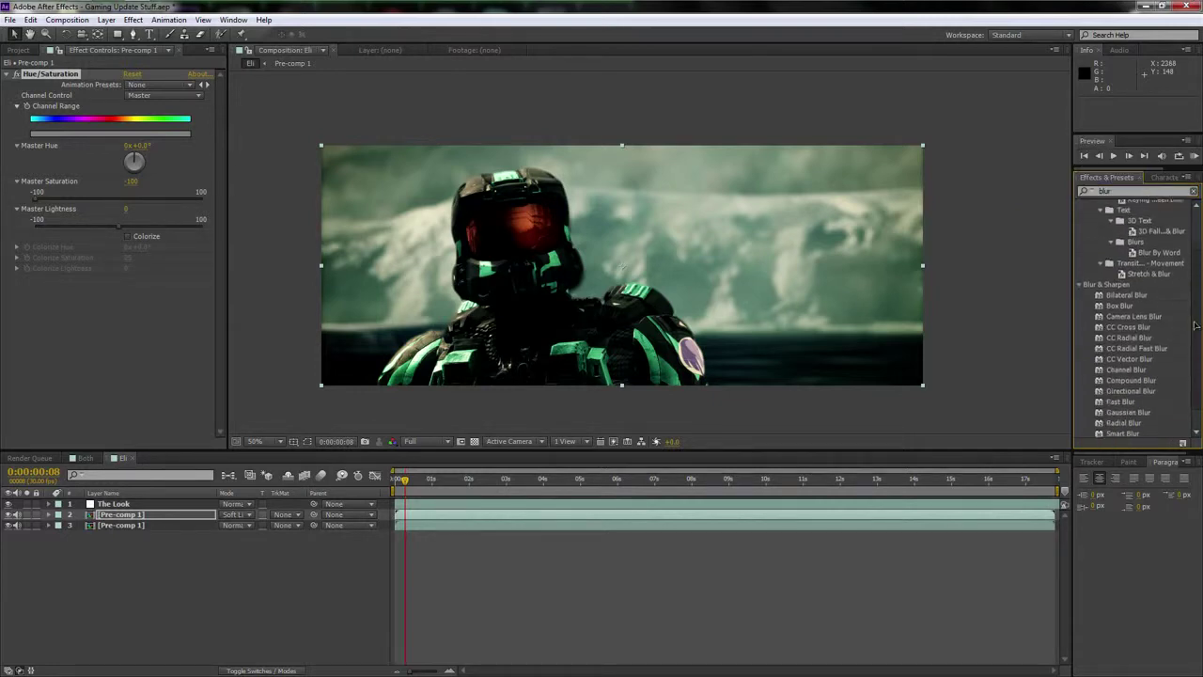
scroll(1196, 325, "down", 1)
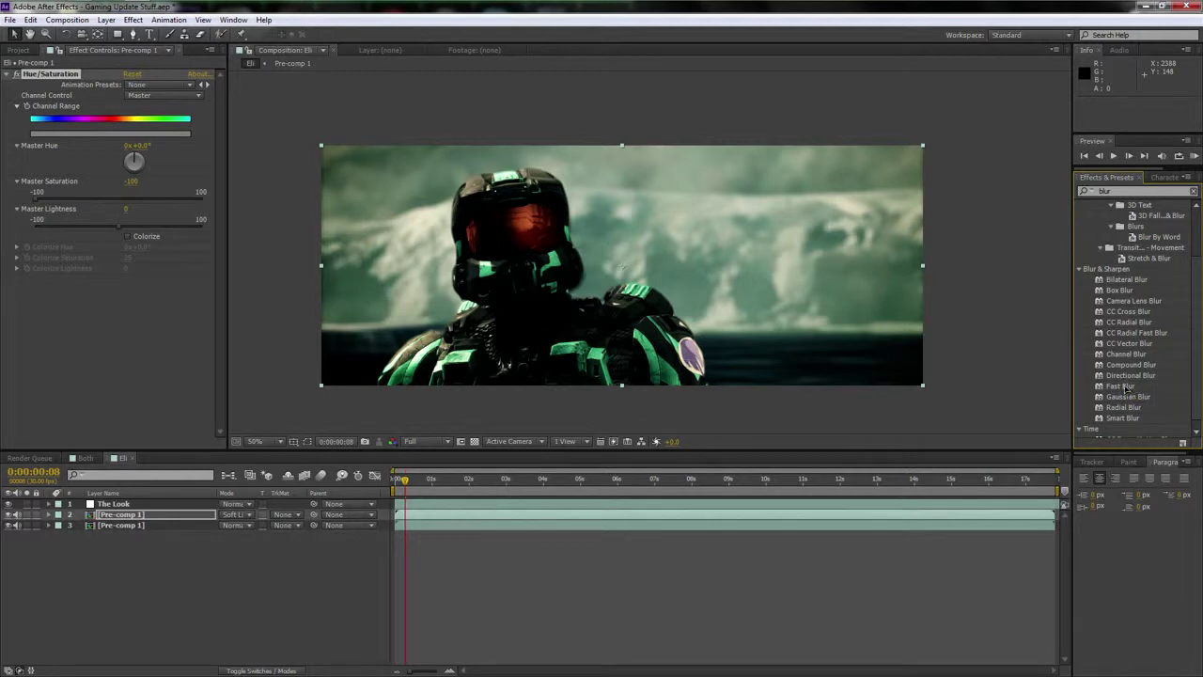
left_click_drag(1127, 388, 172, 510)
left_click(129, 321)
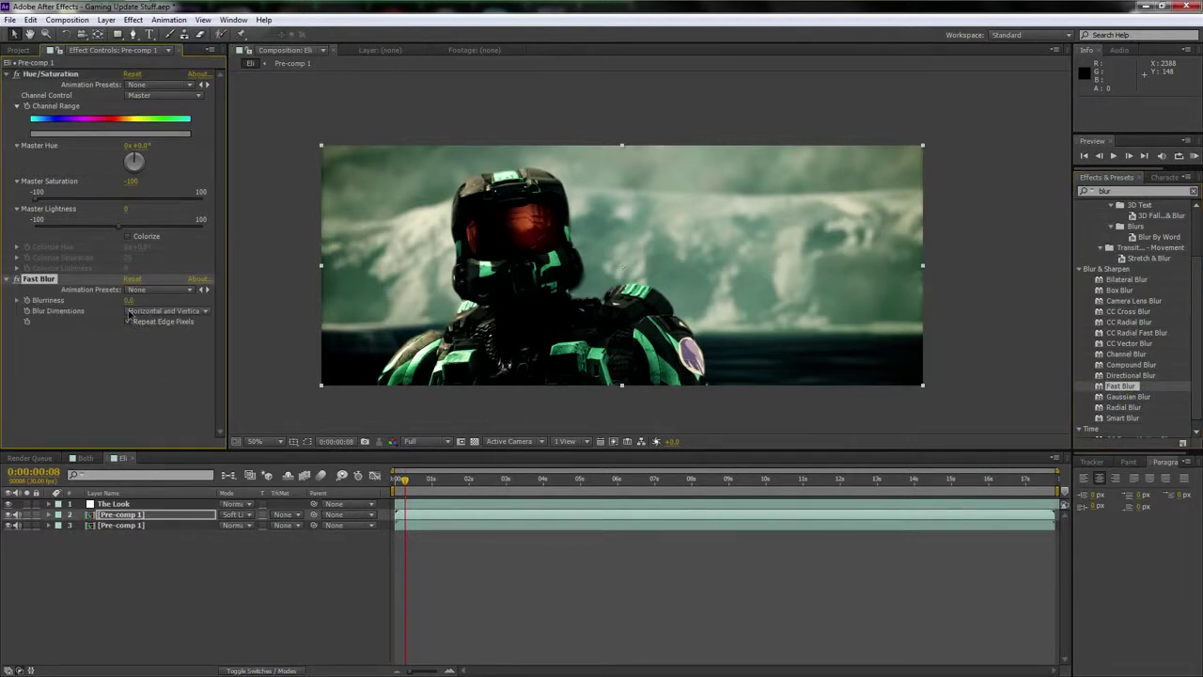
mouse_move(131, 301)
left_mouse_down()
mouse_move(206, 307)
mouse_move(111, 307)
left_mouse_up()
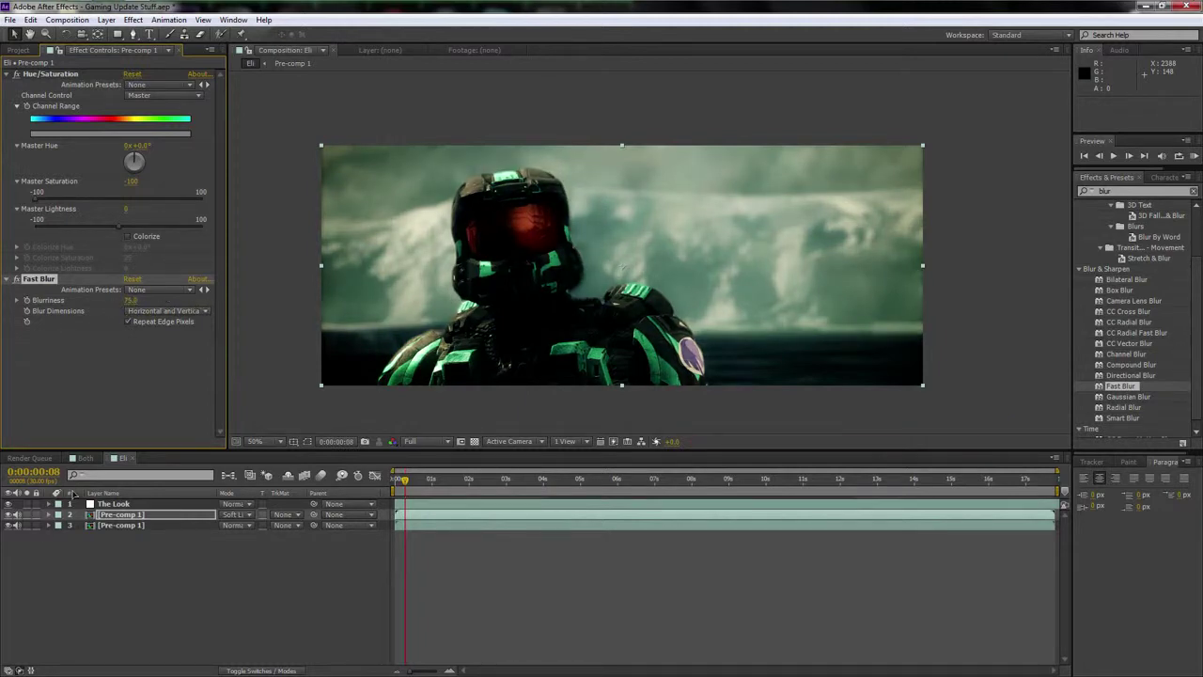
Isolate the blurred Pre-comp 1 copy above The Look with the lower copy hidden, and set its blurriness to 44
left_click(8, 525)
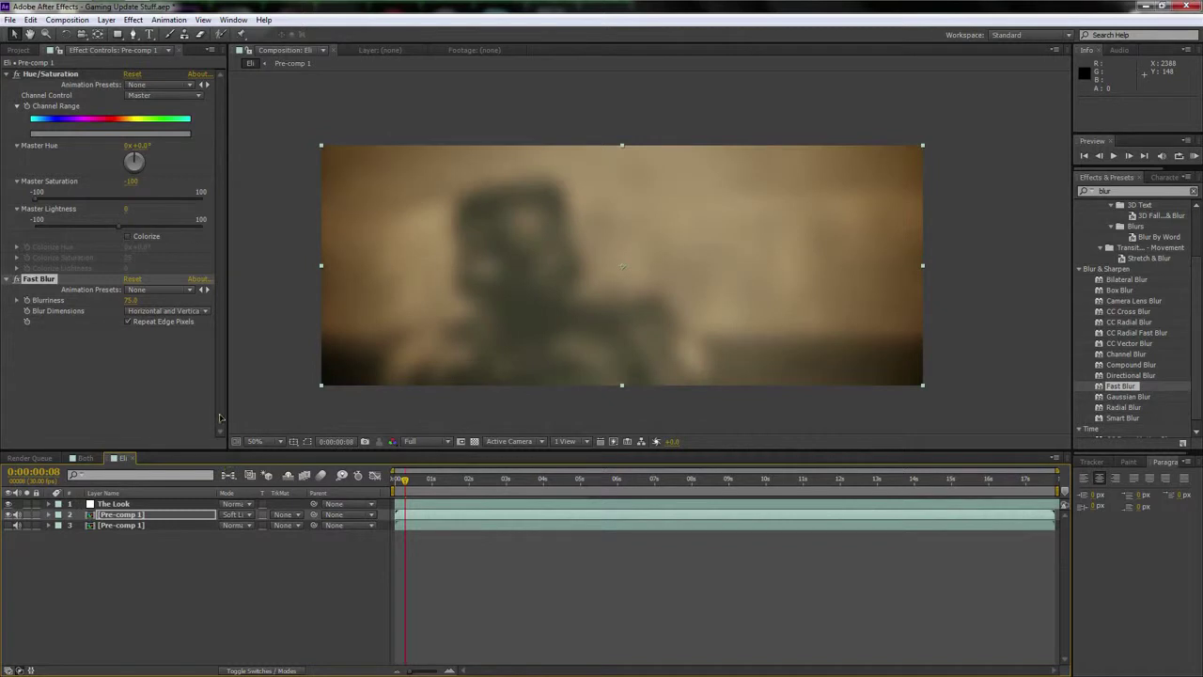
left_click(127, 306)
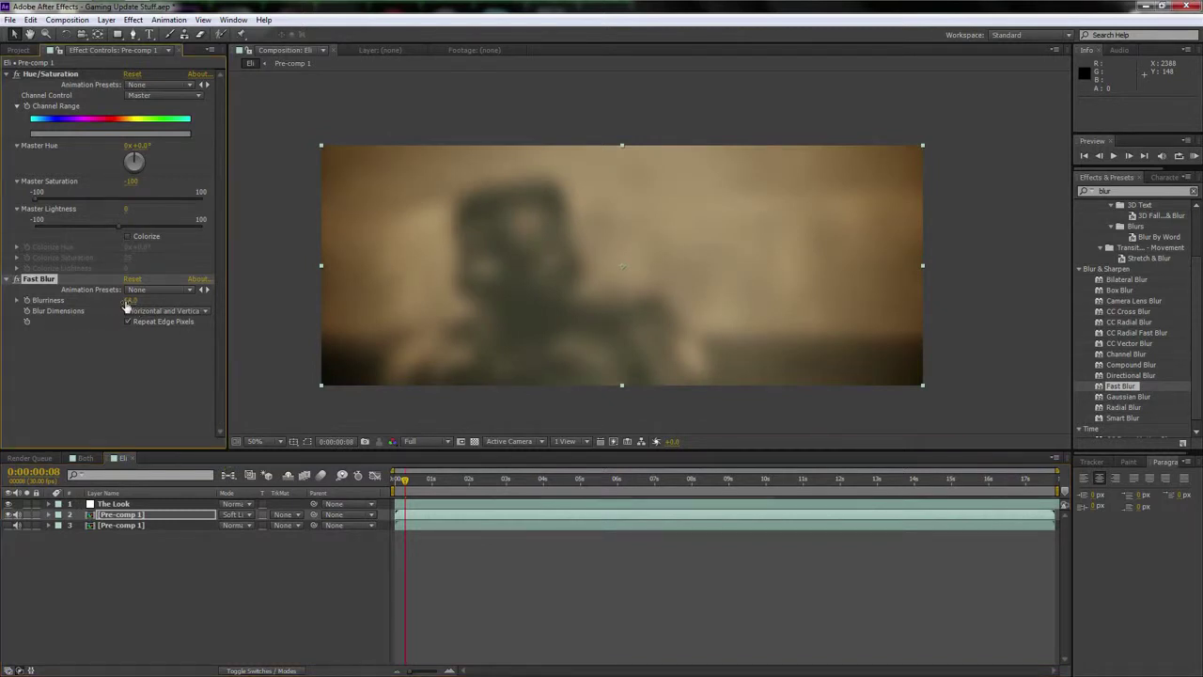
left_click_drag(127, 515, 131, 504)
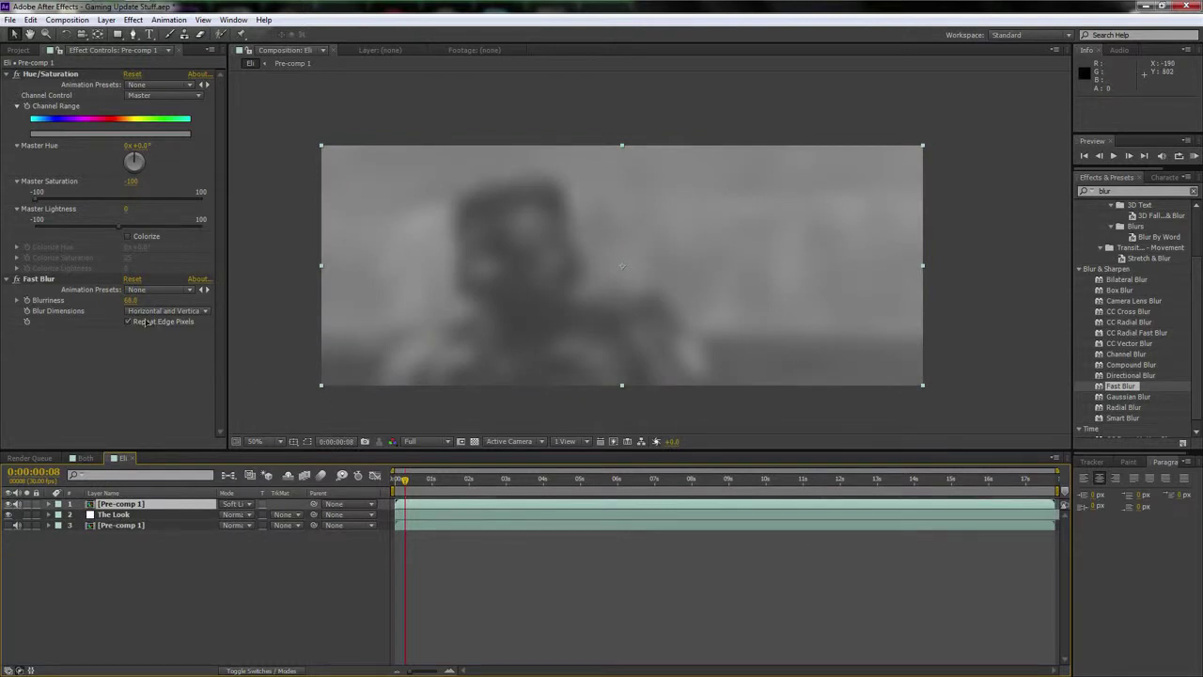
left_click_drag(132, 301, 117, 301)
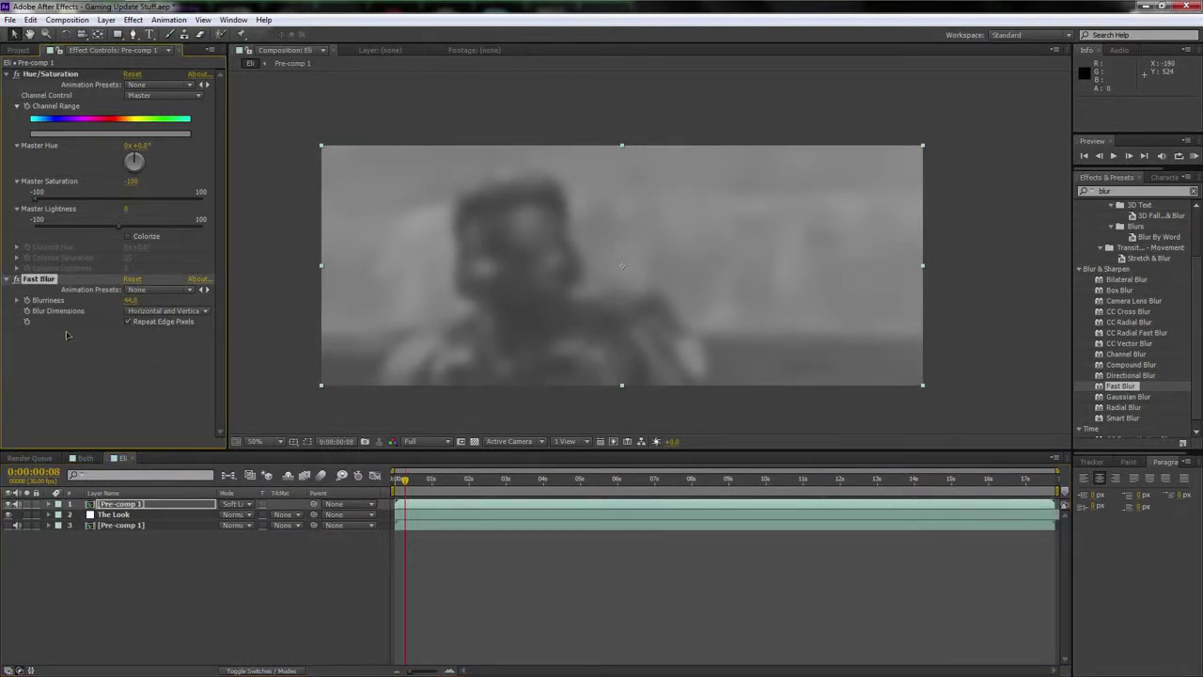
Move the blurred Pre-comp 1 copy back beneath The Look and show the lower copy again
left_click(128, 505)
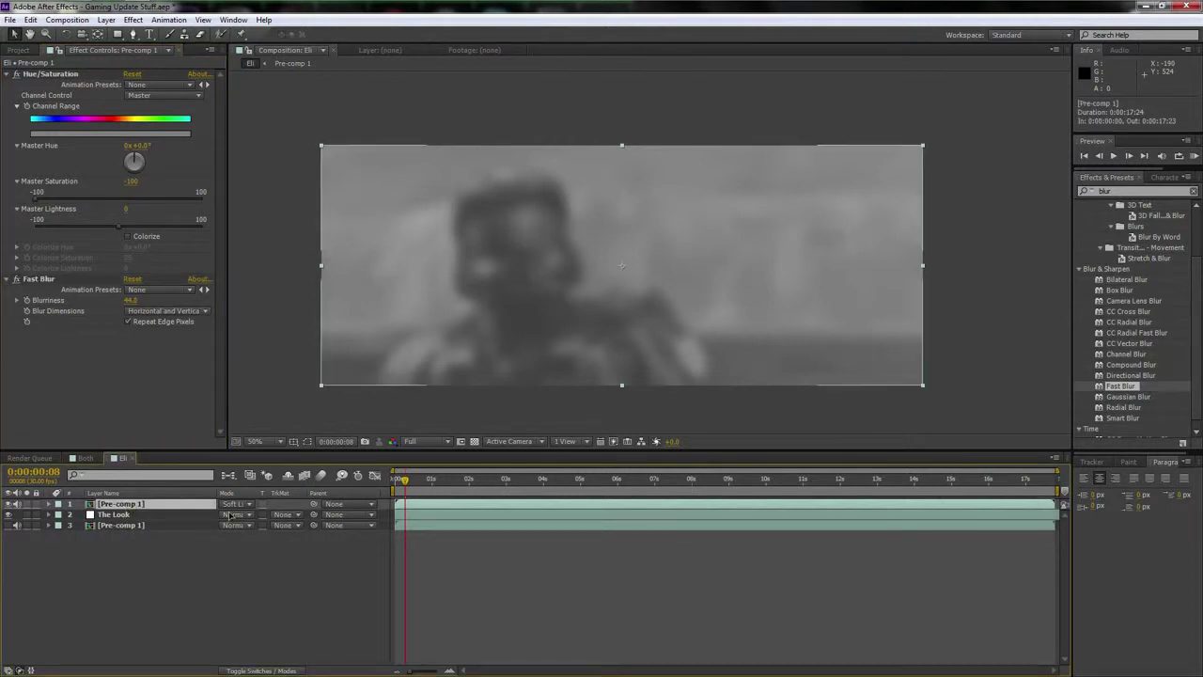
left_click_drag(136, 507, 136, 523)
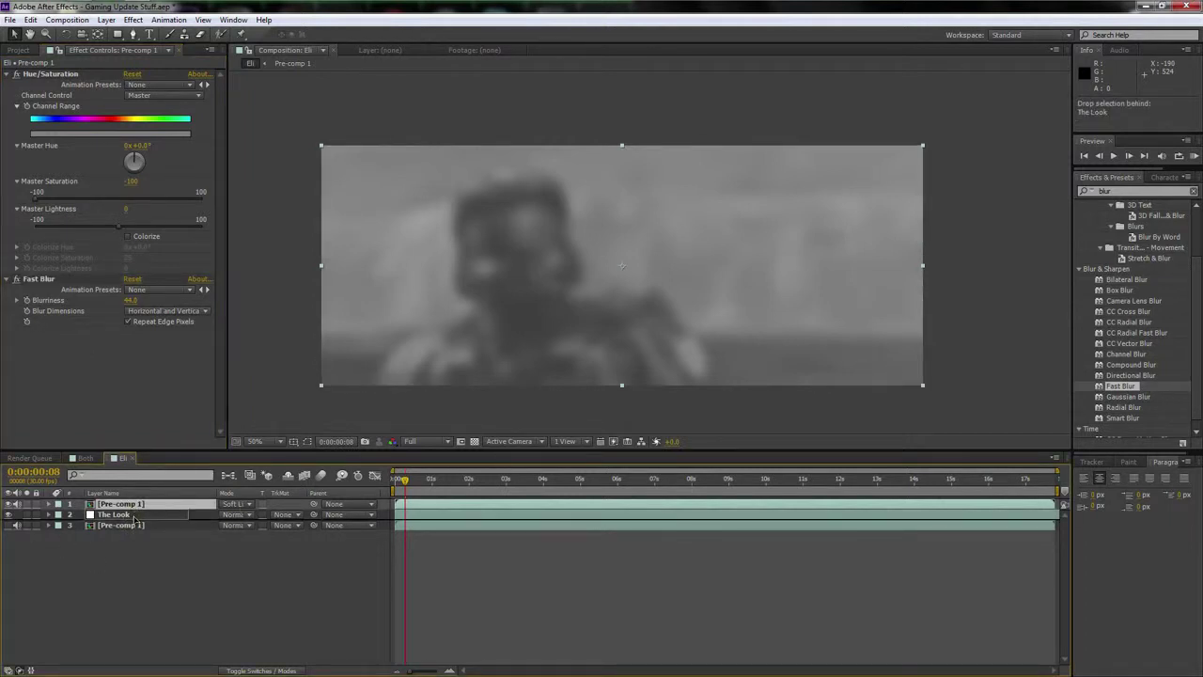
left_click(8, 525)
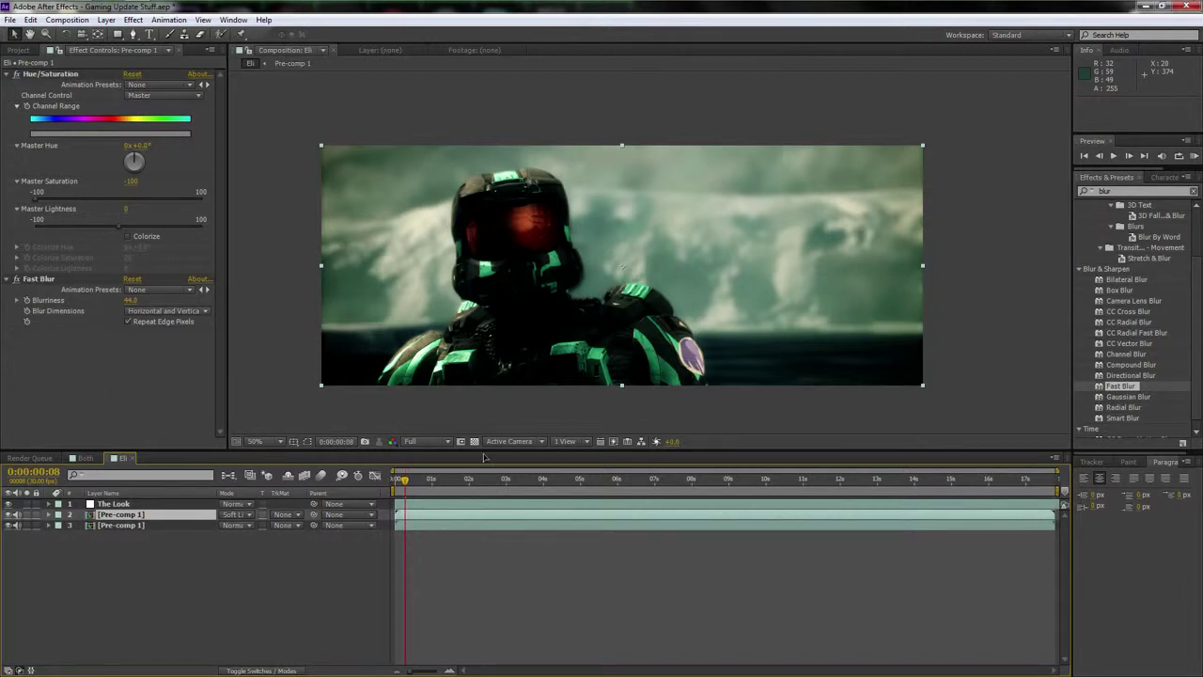
Copy the Curves effect from Both's Soft Contrast layer onto the upper Pre-comp 1 layer in the Eli composition
left_click(84, 457)
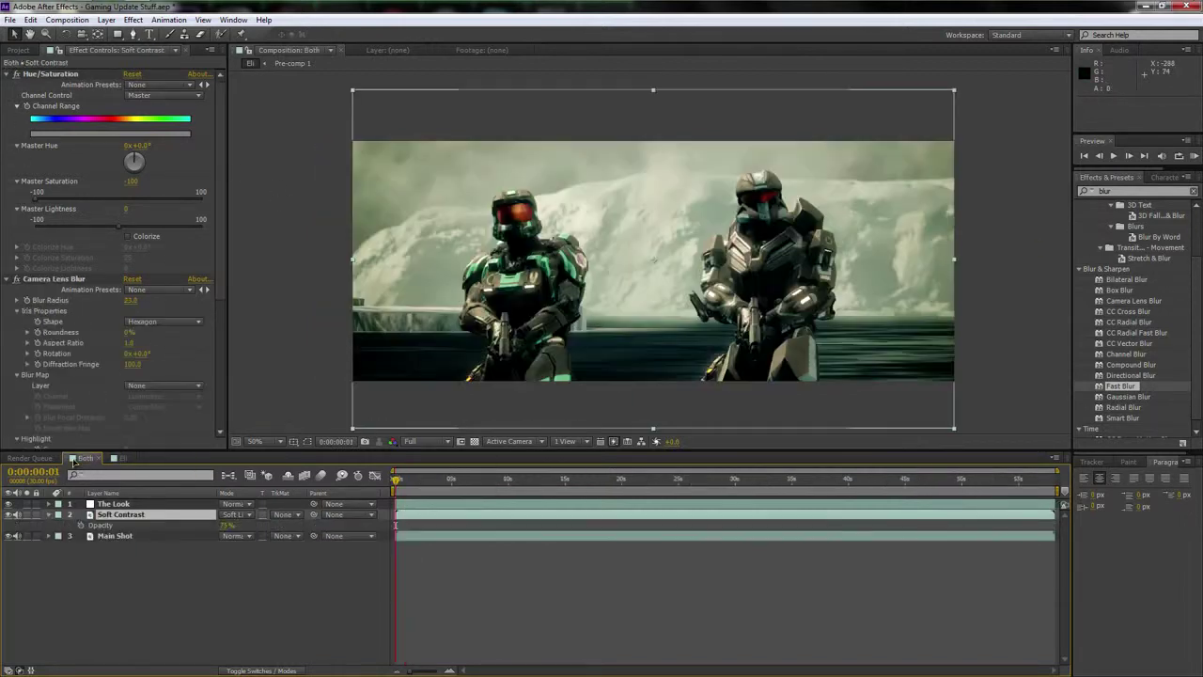
scroll(141, 361, "down", 5)
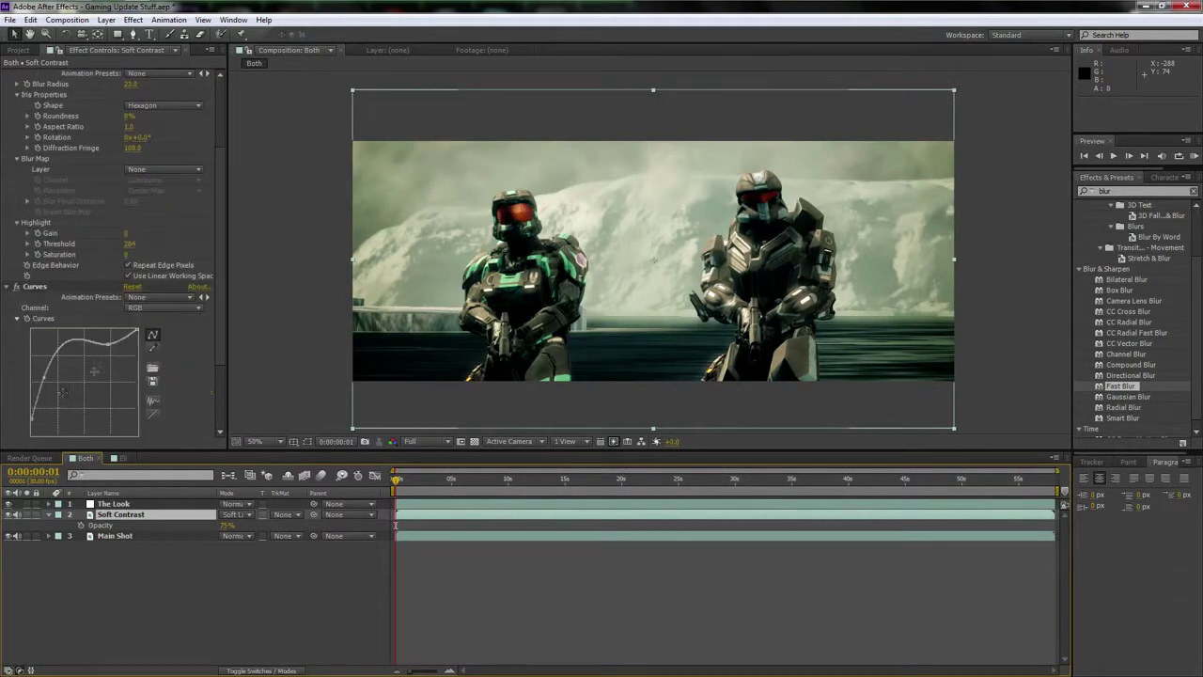
left_click(36, 286)
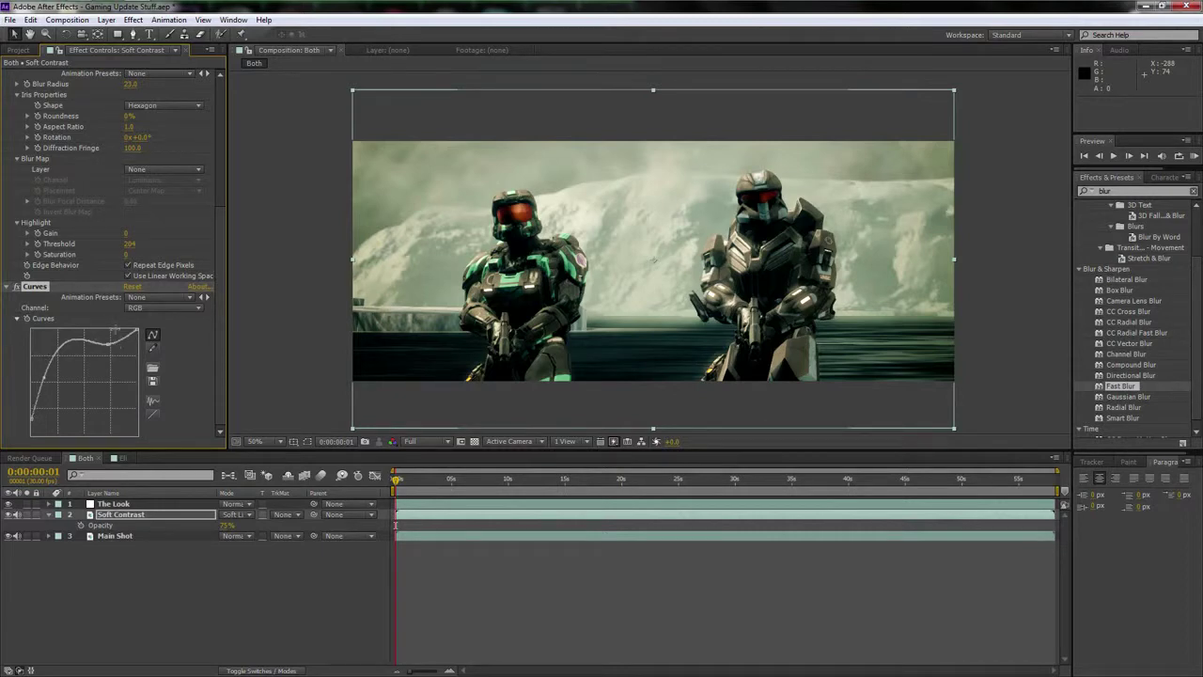
left_click(121, 459)
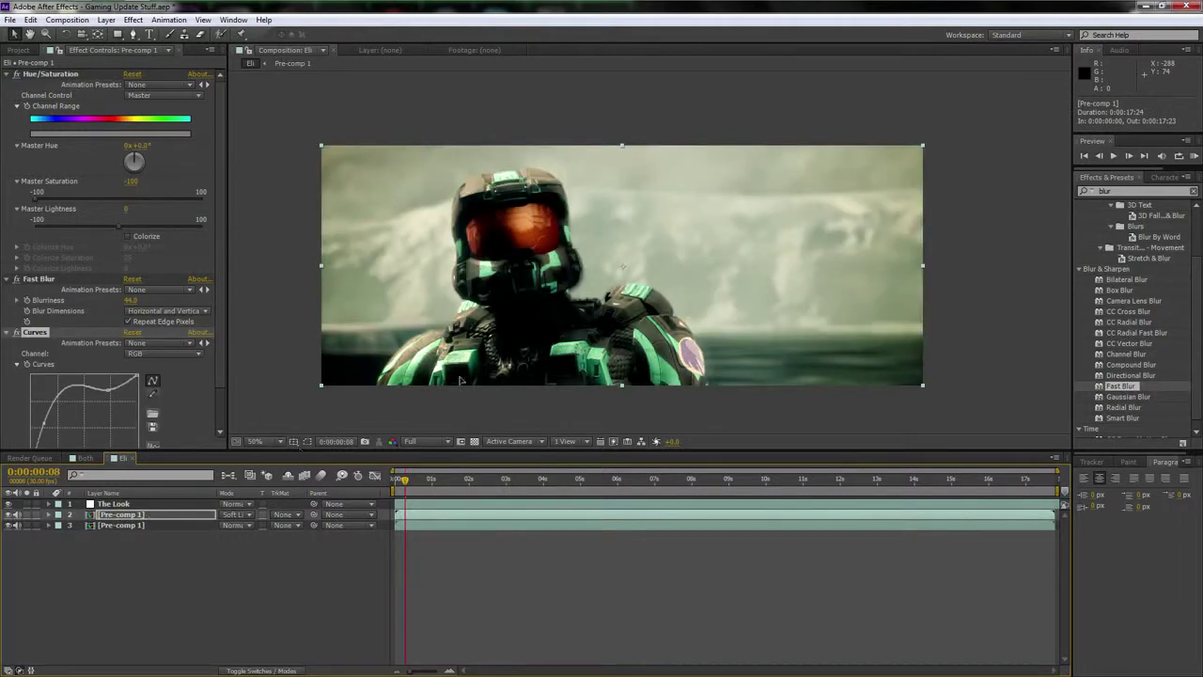
Set the opacity of the upper Pre-comp 1 layer to 75%
left_click(137, 515)
key("t")
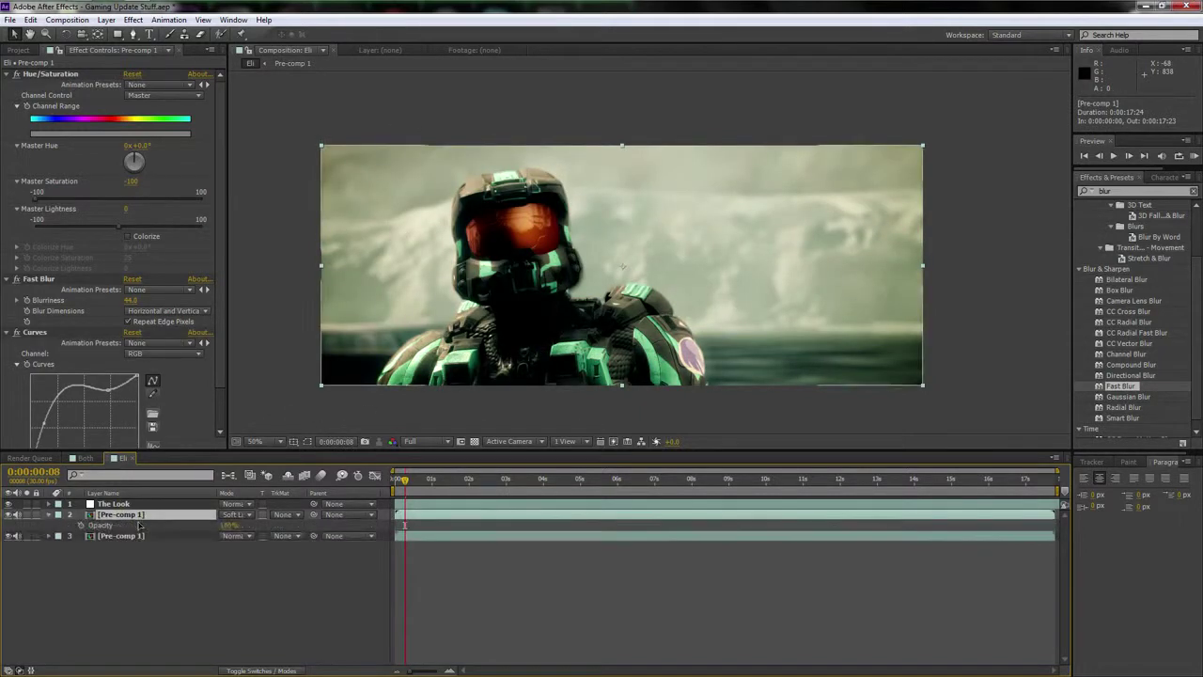
left_click(230, 524)
type("75")
key("Return")
left_click(220, 556)
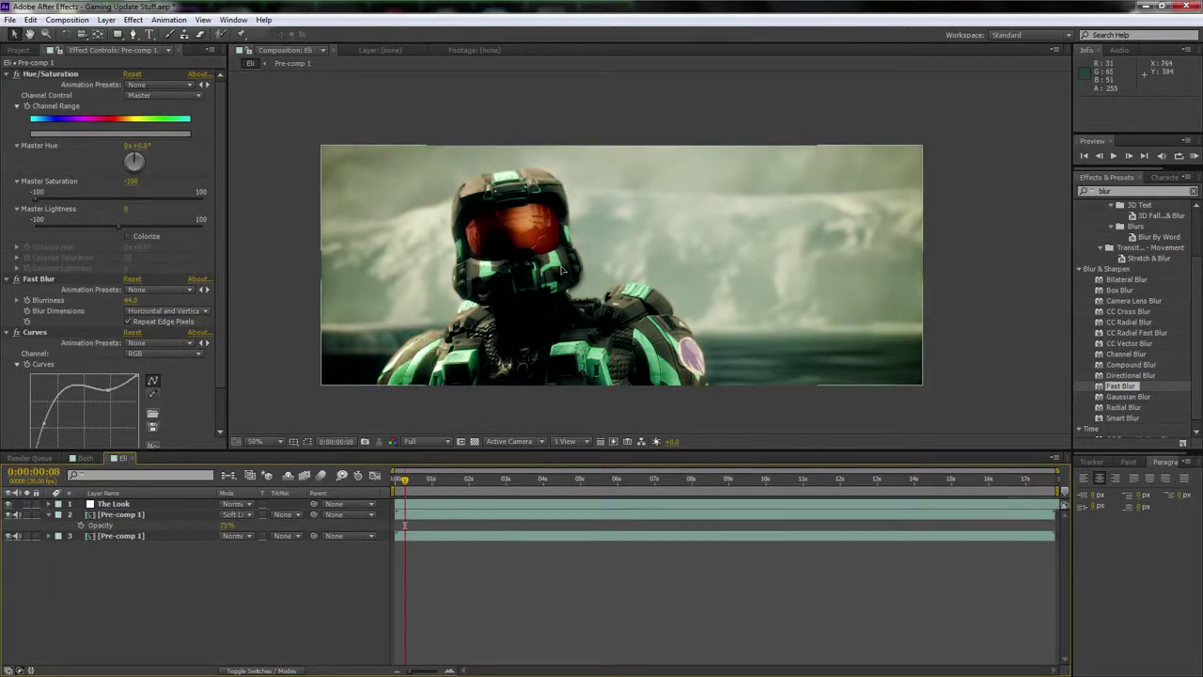
Inspect the soldier's helmet and shoulder edges against the blurred background up close and in the full frame
scroll(561, 273, "up", 2)
left_click_drag(551, 269, 577, 272)
scroll(577, 271, "down", 2)
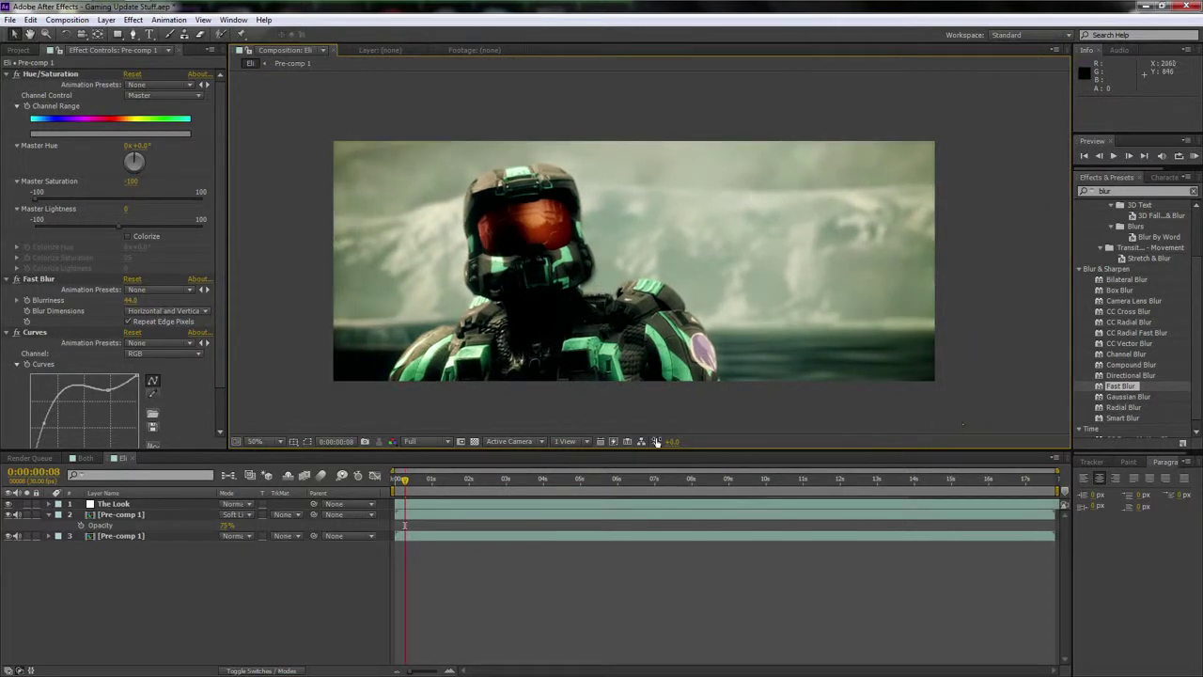
scroll(503, 328, "up", 2)
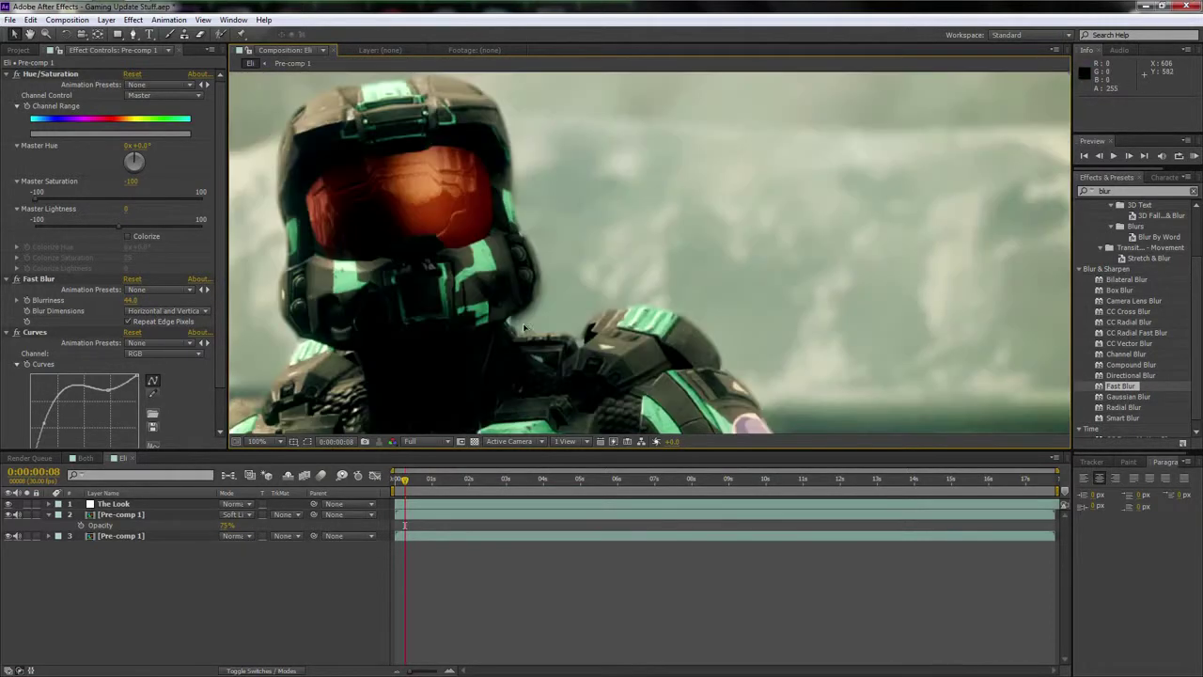
left_click_drag(503, 328, 555, 328)
scroll(555, 328, "down", 2)
mouse_move(845, 333)
left_mouse_down()
mouse_move(800, 332)
mouse_move(837, 330)
left_mouse_up()
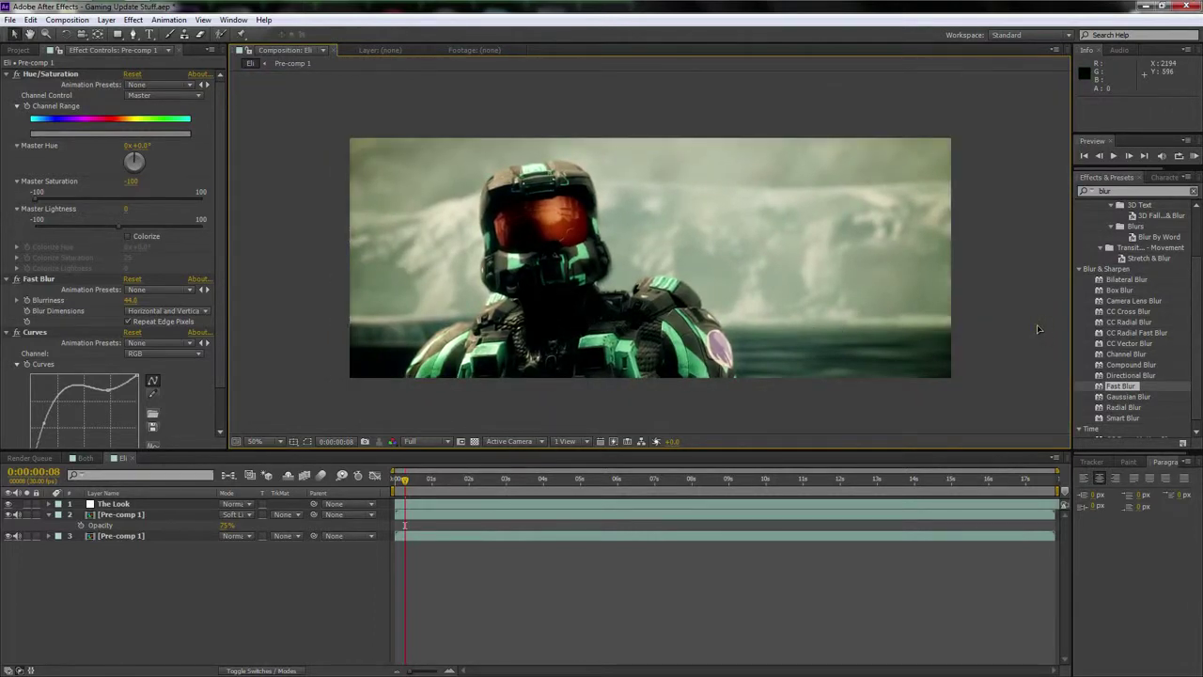